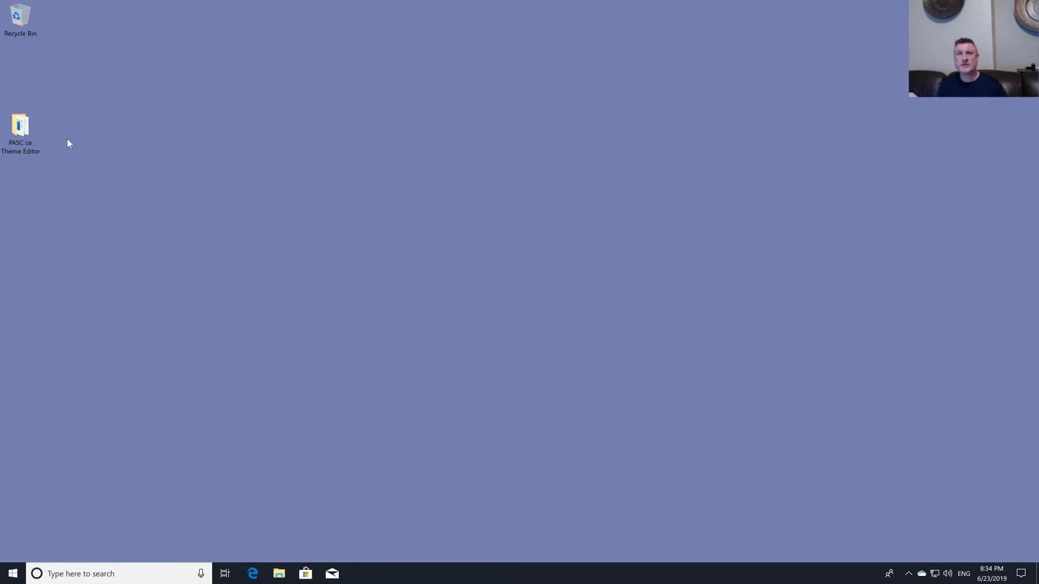
# - Launch the PASC CE Theme Editor from its desktop folder and preview the Capcom Play System platform
pyautogui.doubleClick(20, 126)
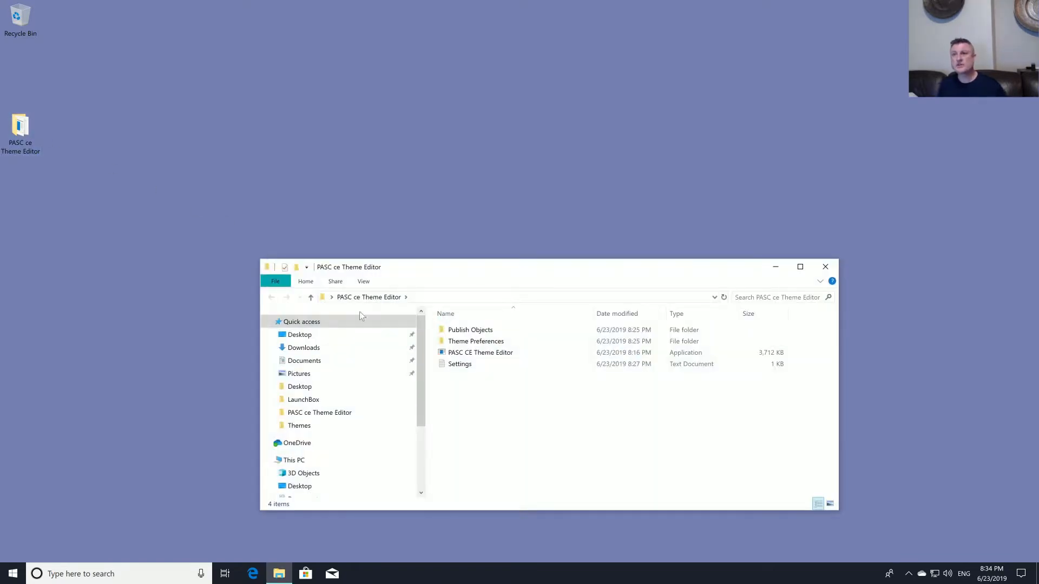
pyautogui.doubleClick(464, 354)
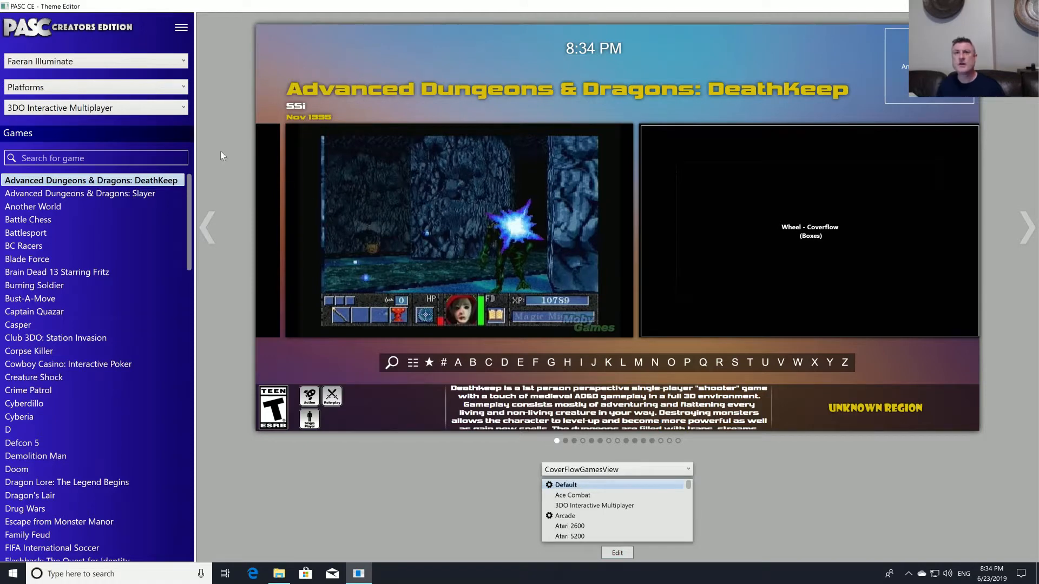
pyautogui.click(166, 112)
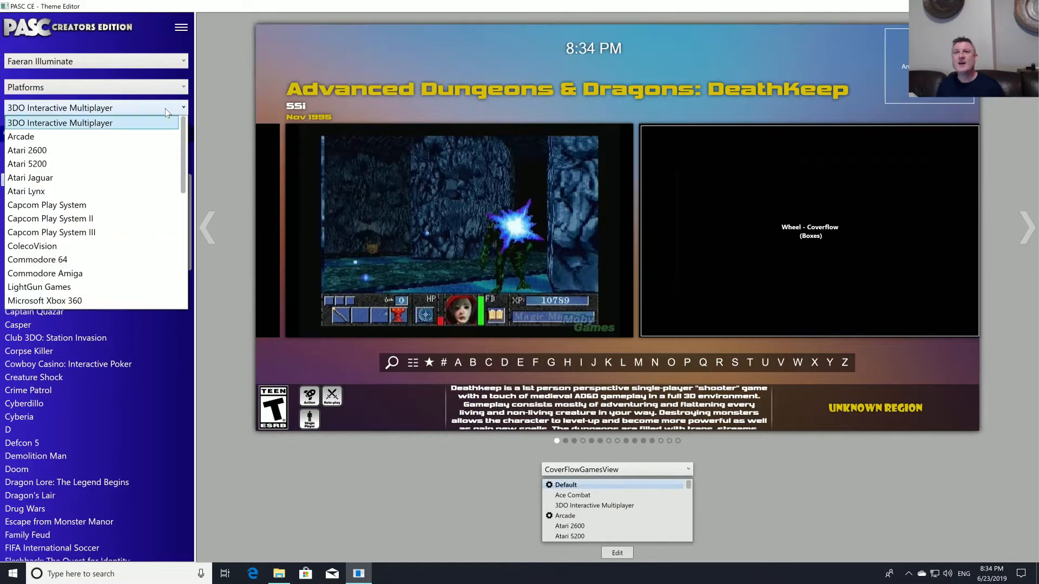
pyautogui.click(97, 205)
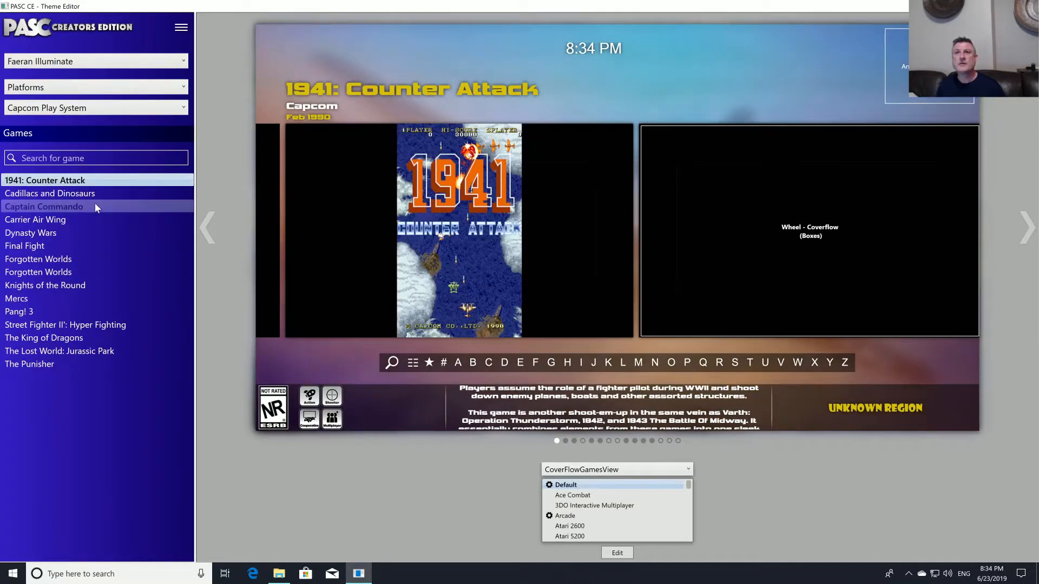
# - Preview HorizontalWheel1GamesView and switch to PlatformWheel1FiltersView for the Capcom Play System
pyautogui.click(89, 113)
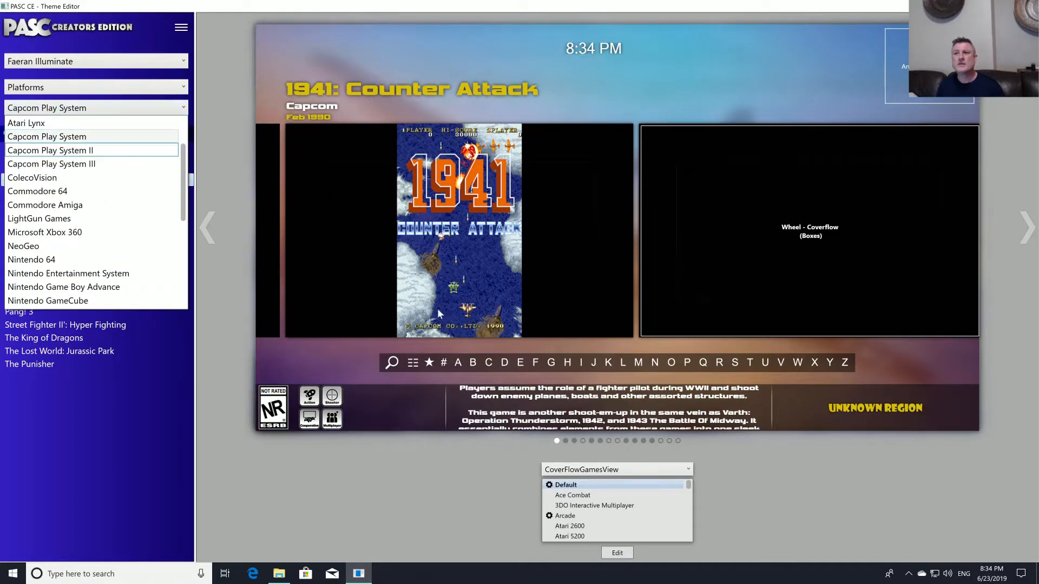
pyautogui.click(564, 439)
pyautogui.click(565, 441)
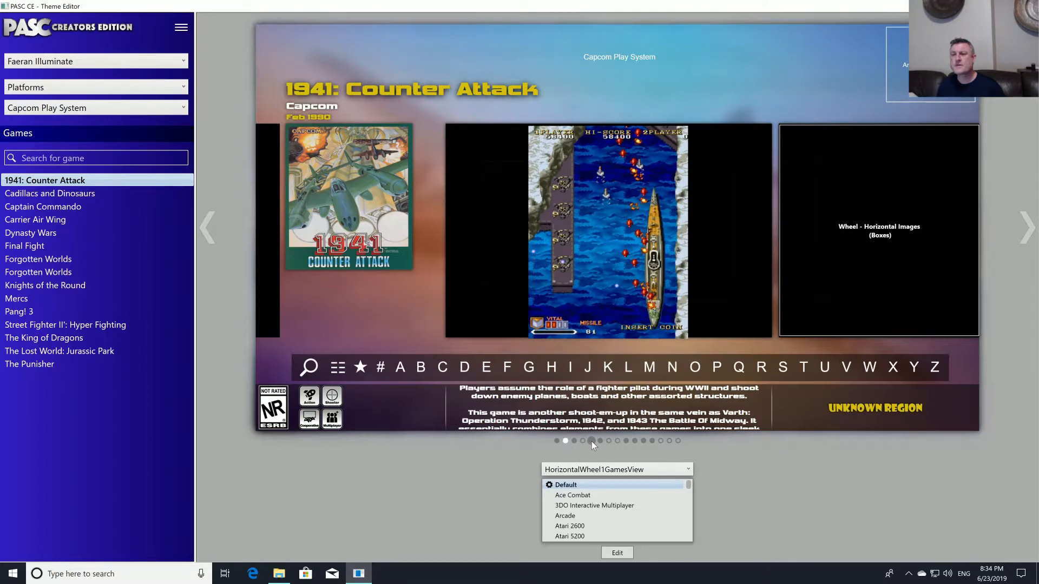
pyautogui.click(593, 442)
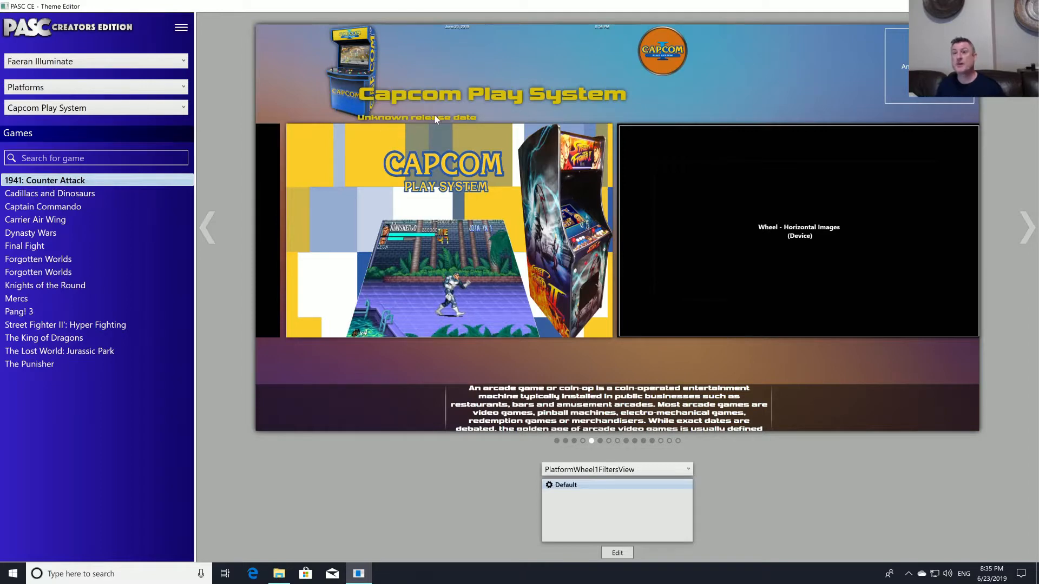
# - Preview the platform view with 3DO Interactive Multiplayer, and return to Capcom Play System for comparison
pyautogui.click(145, 111)
pyautogui.scroll(3, 145, 131)
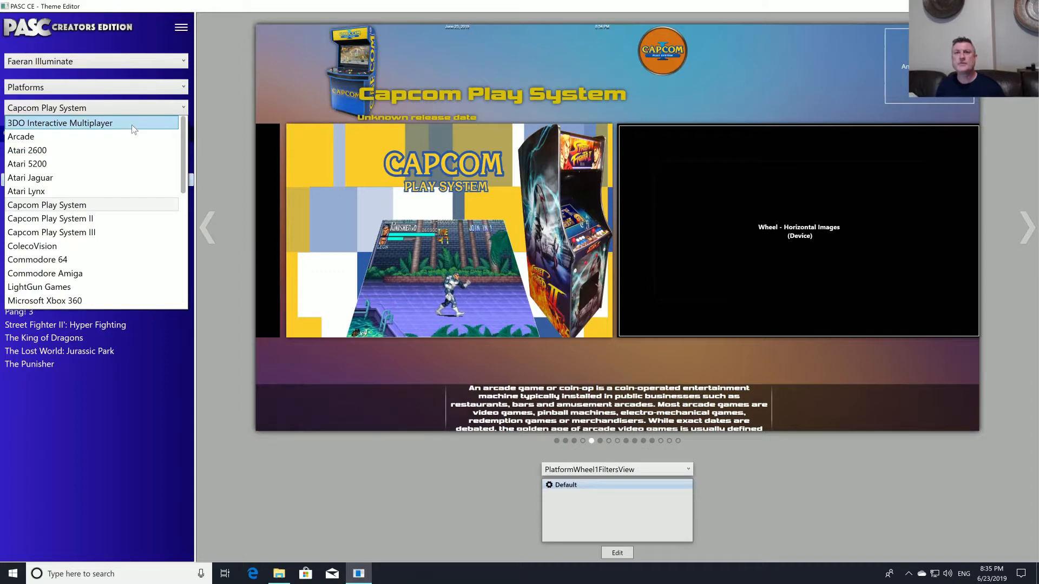
pyautogui.click(132, 125)
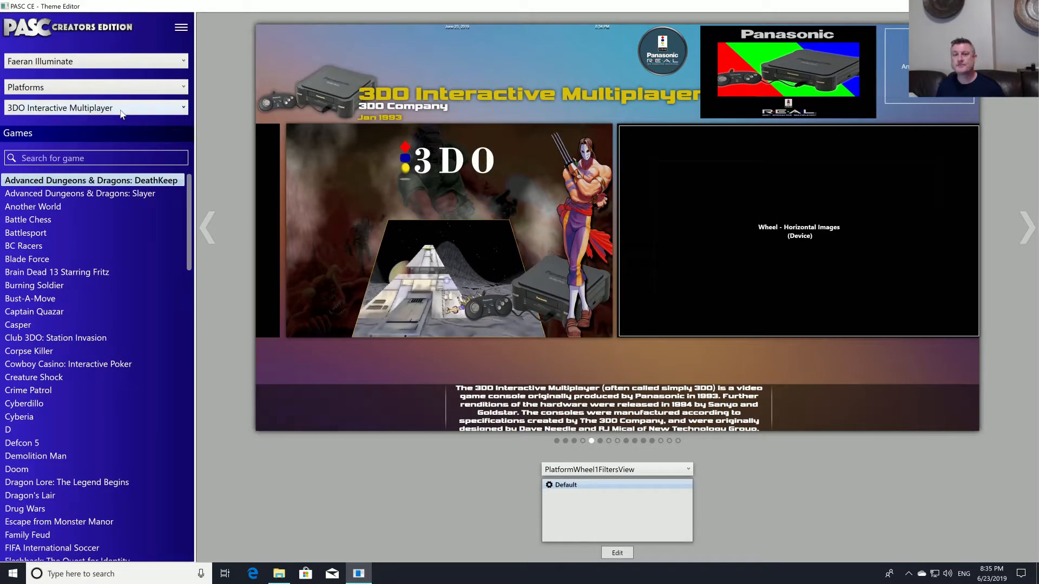
pyautogui.click(120, 109)
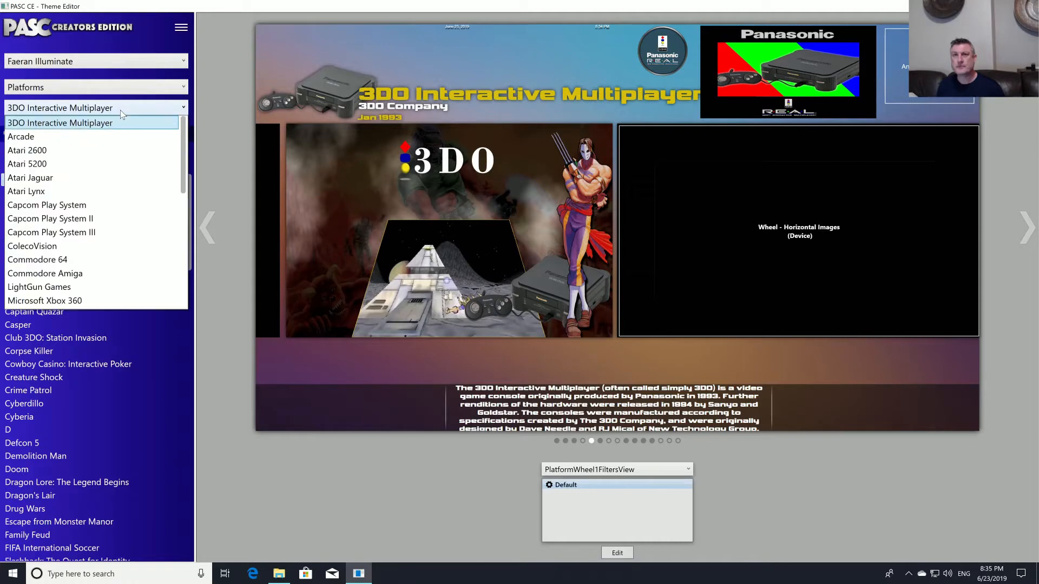
pyautogui.click(99, 205)
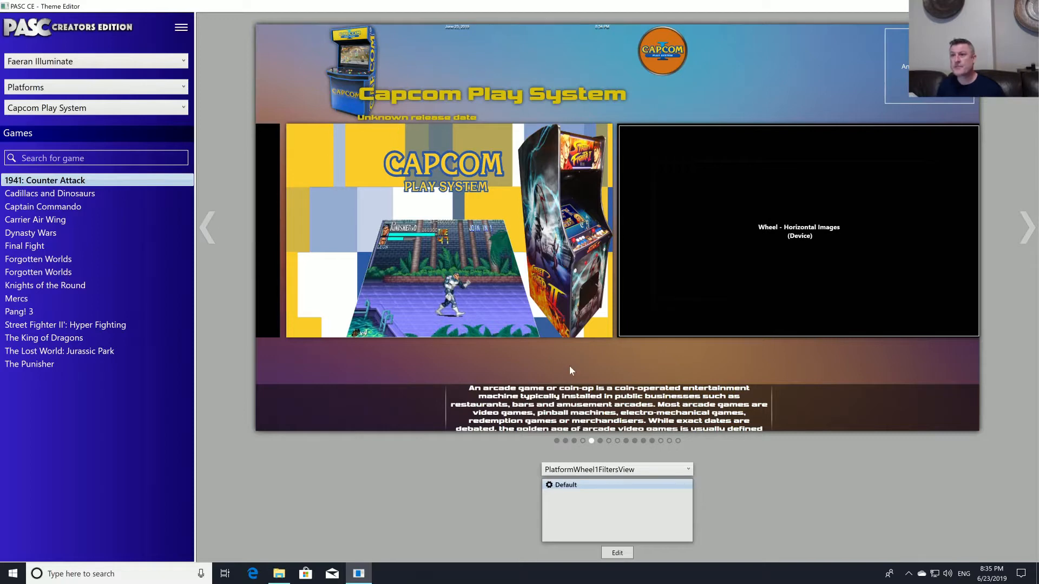
# - Compare PlatformWheel2FiltersView and TextFiltersView with PlatformWheel1FiltersView, ending on PlatformWheel1FiltersView
pyautogui.click(600, 441)
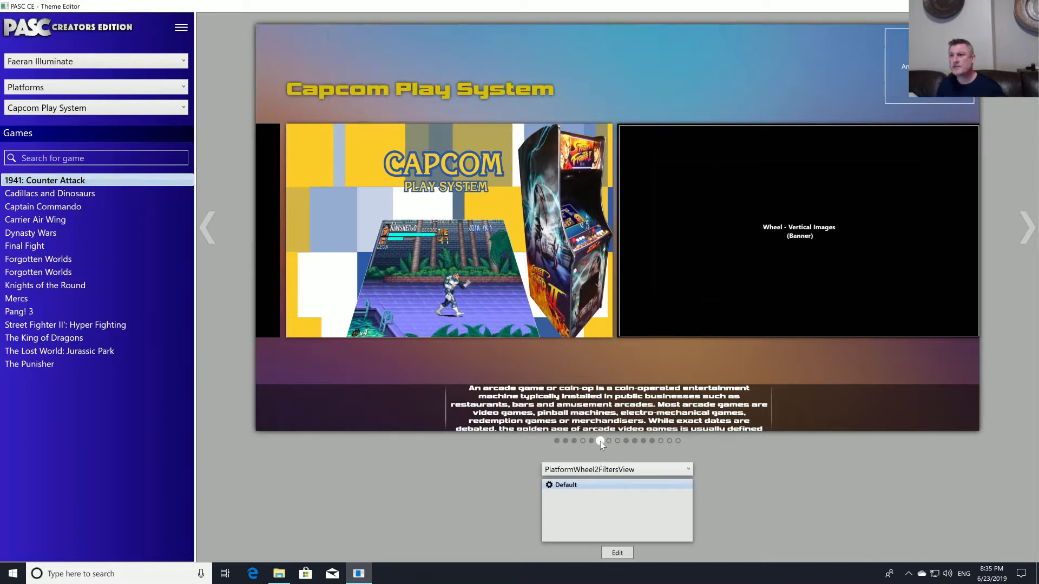
pyautogui.click(591, 441)
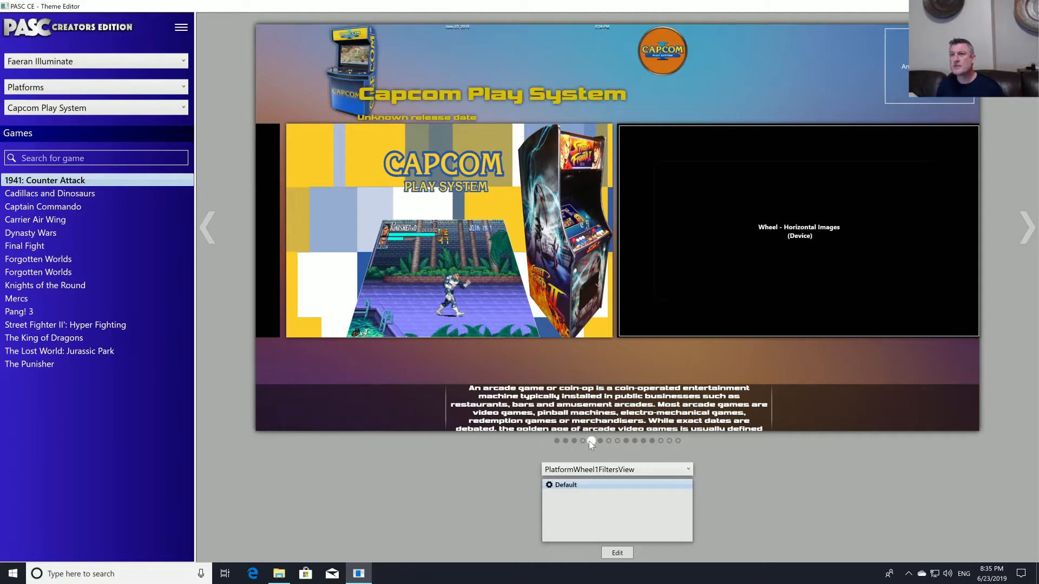
pyautogui.click(626, 441)
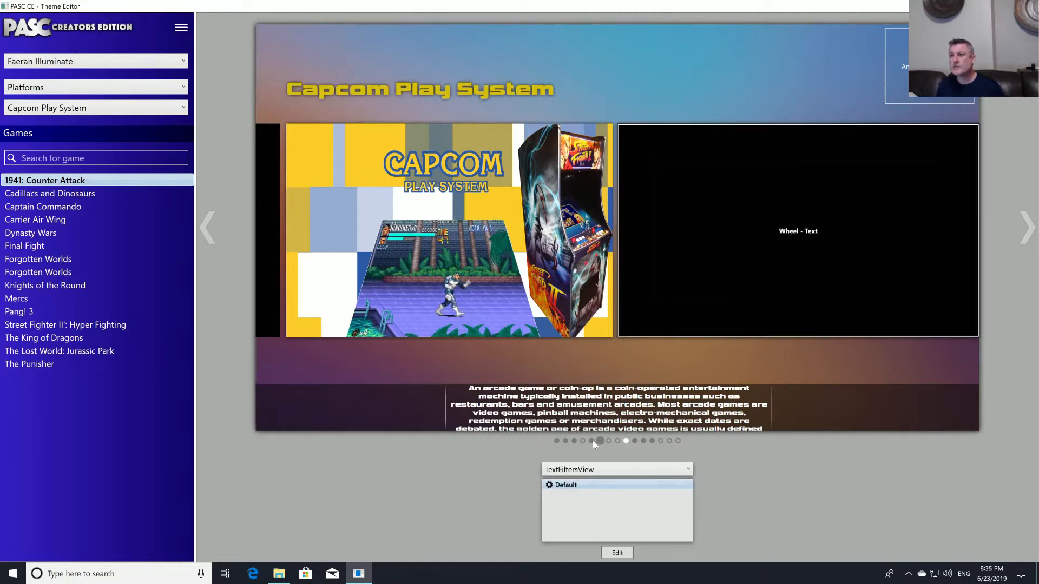
pyautogui.click(591, 440)
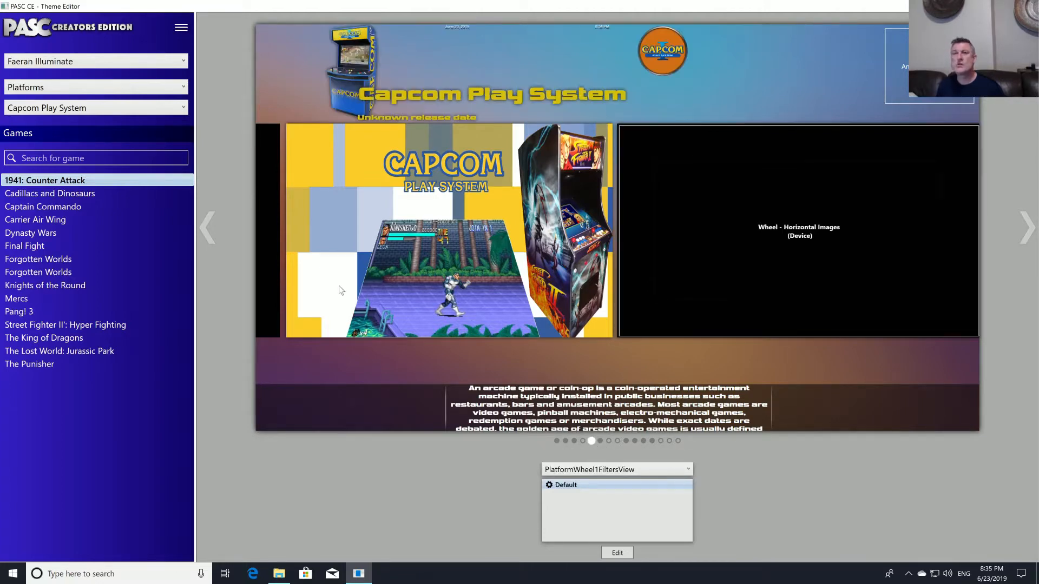
# - Preview PlatformWheel1FiltersView with the Sega Dreamcast and Sony Playstation 2 platforms
pyautogui.click(111, 107)
pyautogui.scroll(-5, 102, 238)
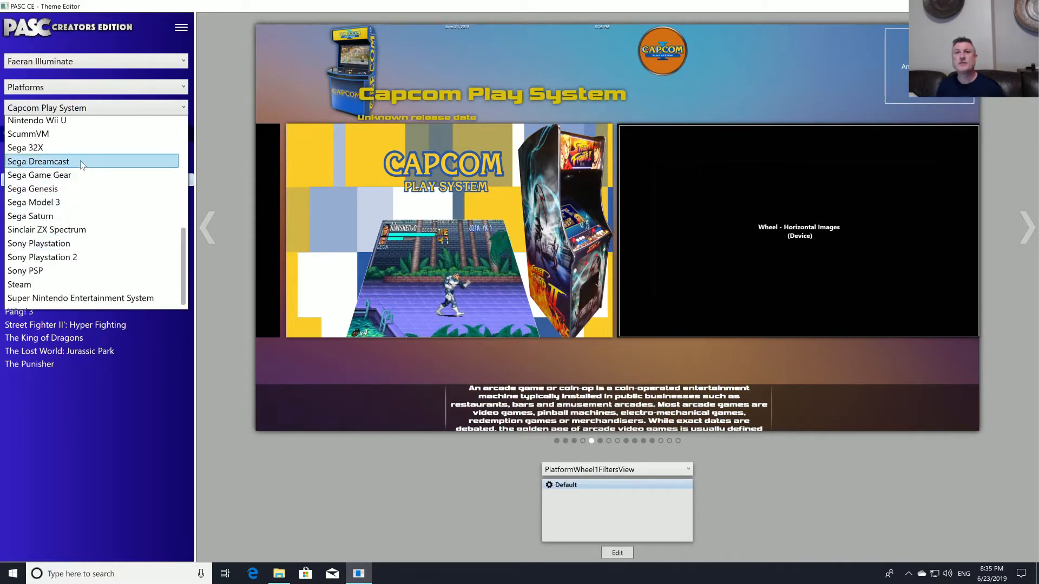
pyautogui.click(80, 161)
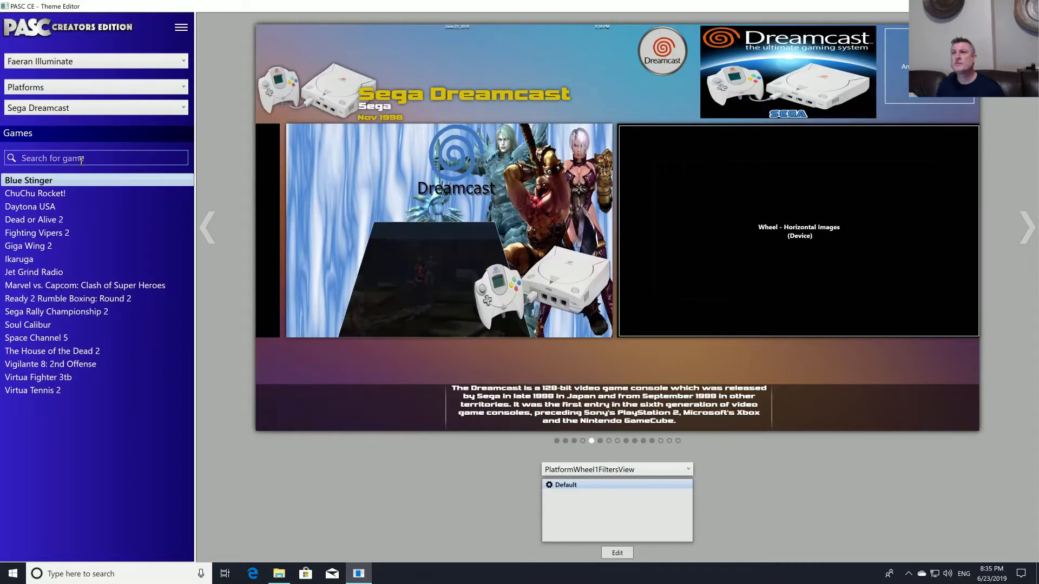
pyautogui.click(85, 111)
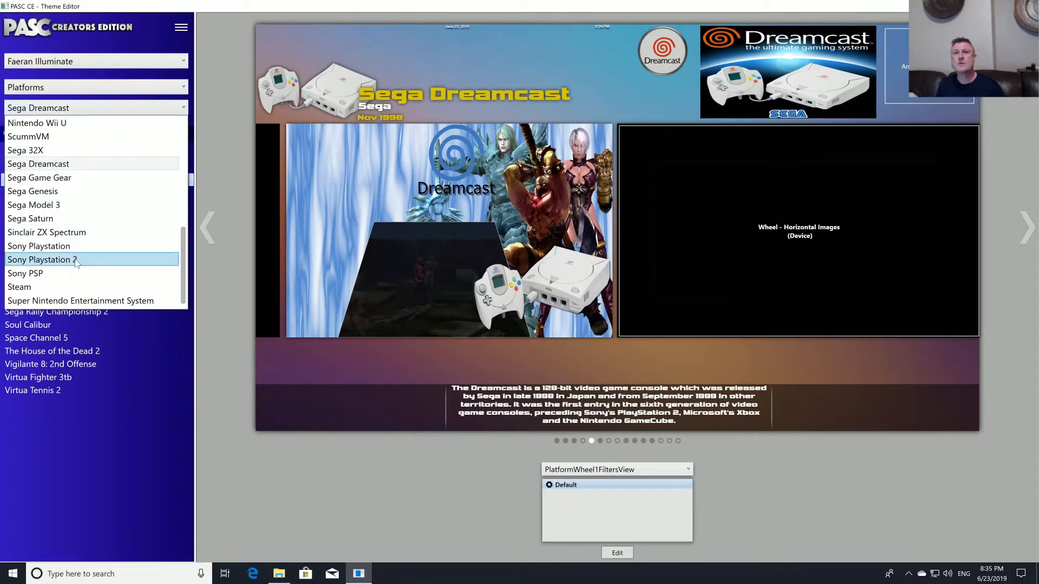
pyautogui.click(76, 261)
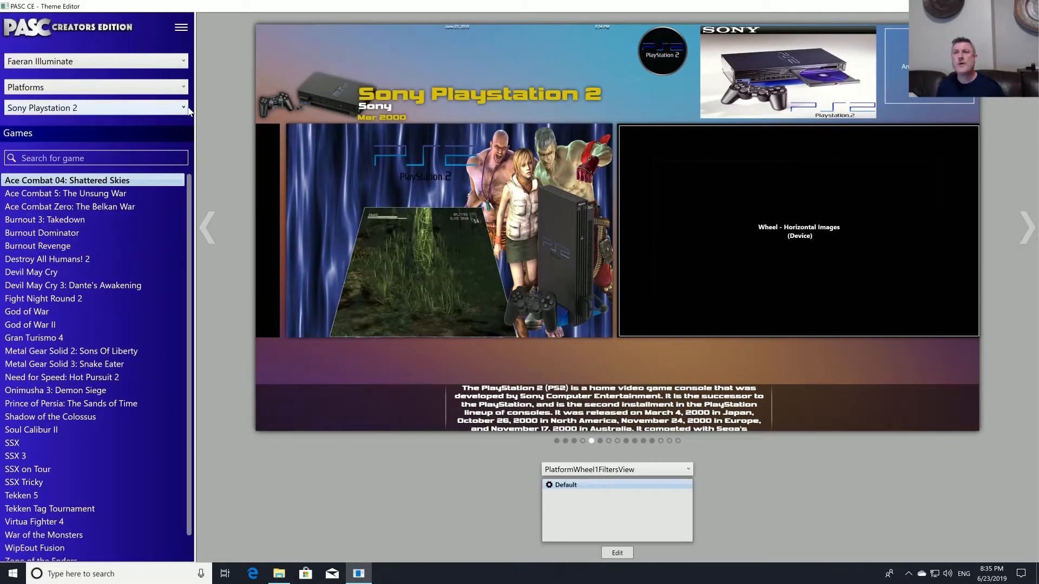
# - Examine the theme's BigBox media overrides in File Explorer, looking into the platforms' Fan Art images folder, and close the window
pyautogui.click(180, 27)
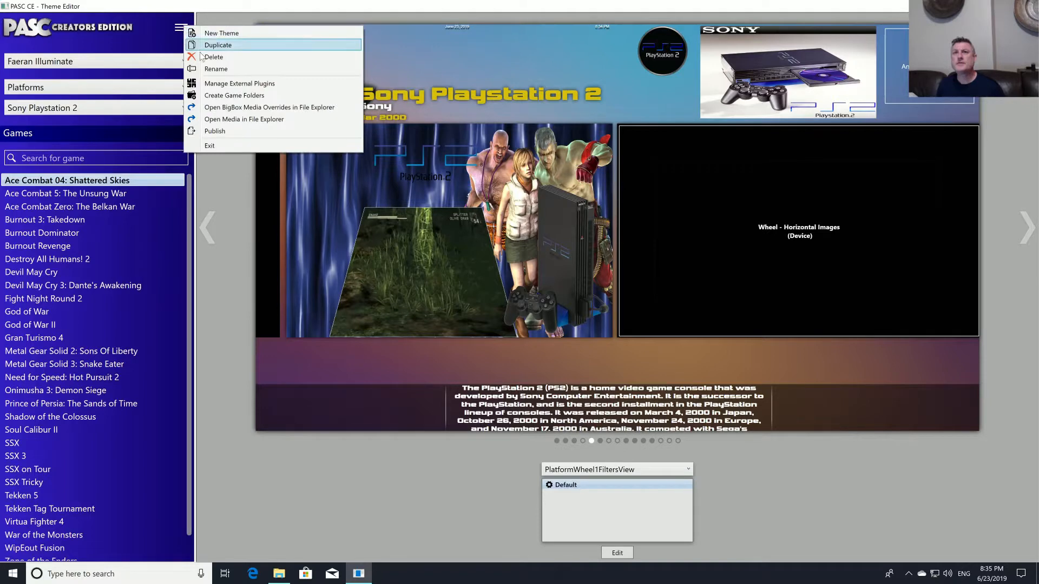
pyautogui.click(229, 107)
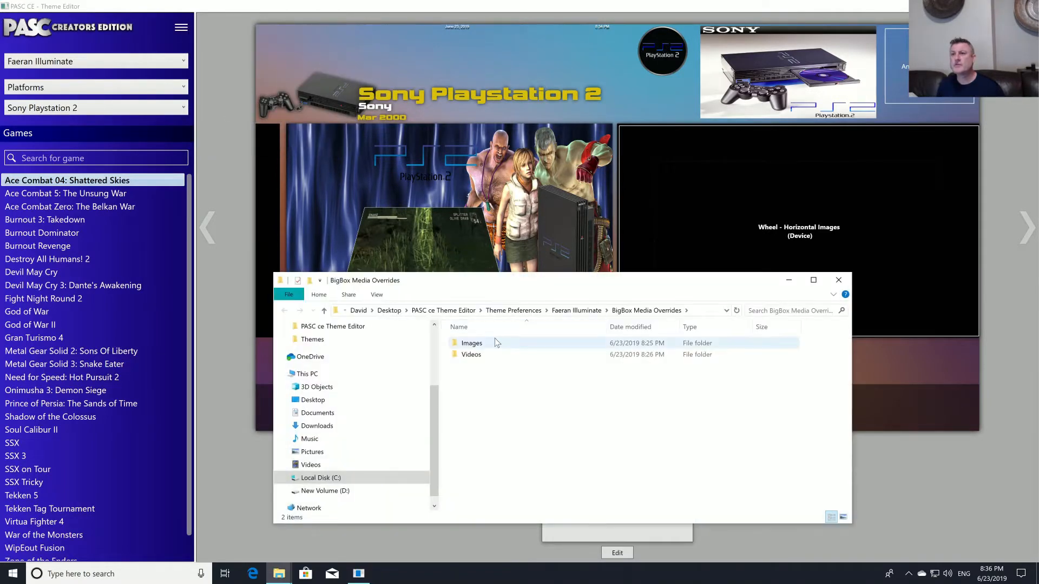
pyautogui.doubleClick(494, 342)
pyautogui.doubleClick(496, 344)
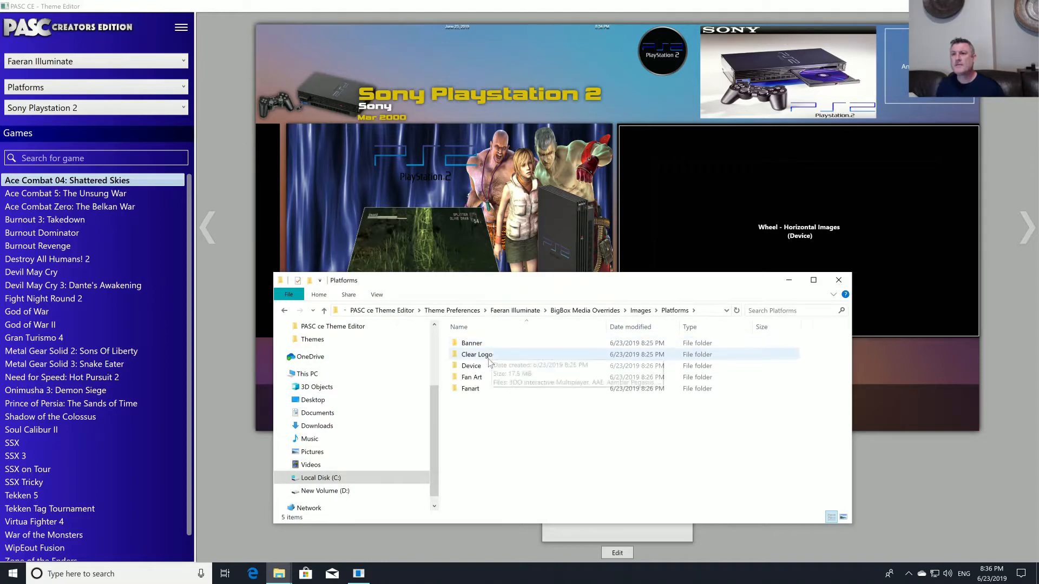
pyautogui.doubleClick(471, 377)
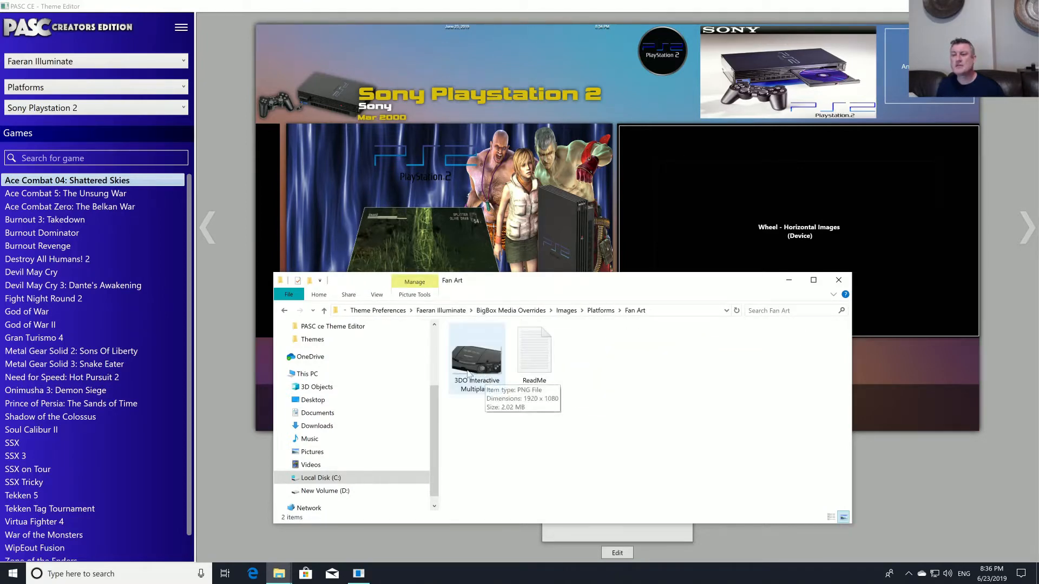
pyautogui.click(324, 312)
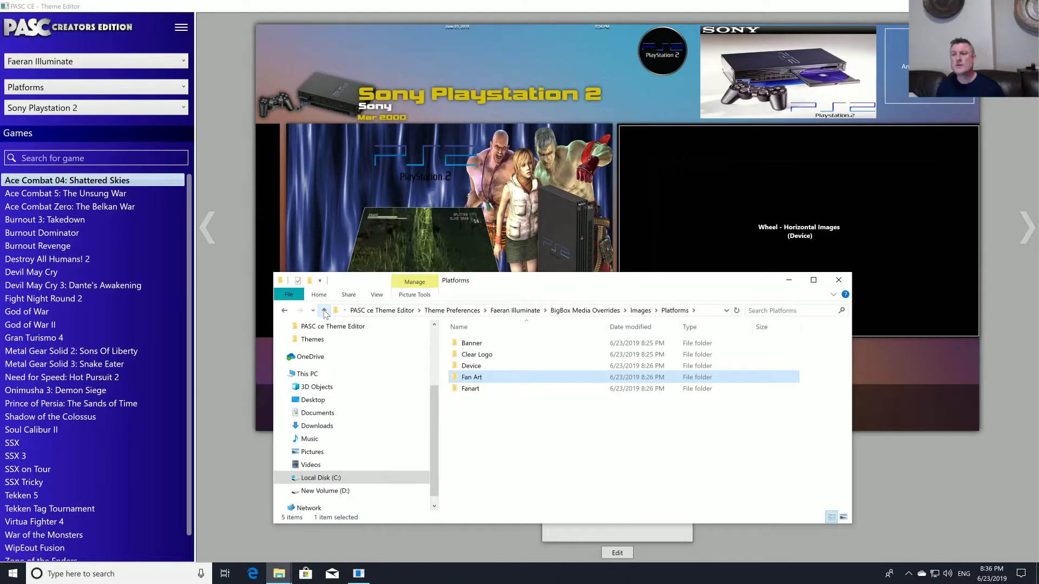
pyautogui.doubleClick(465, 379)
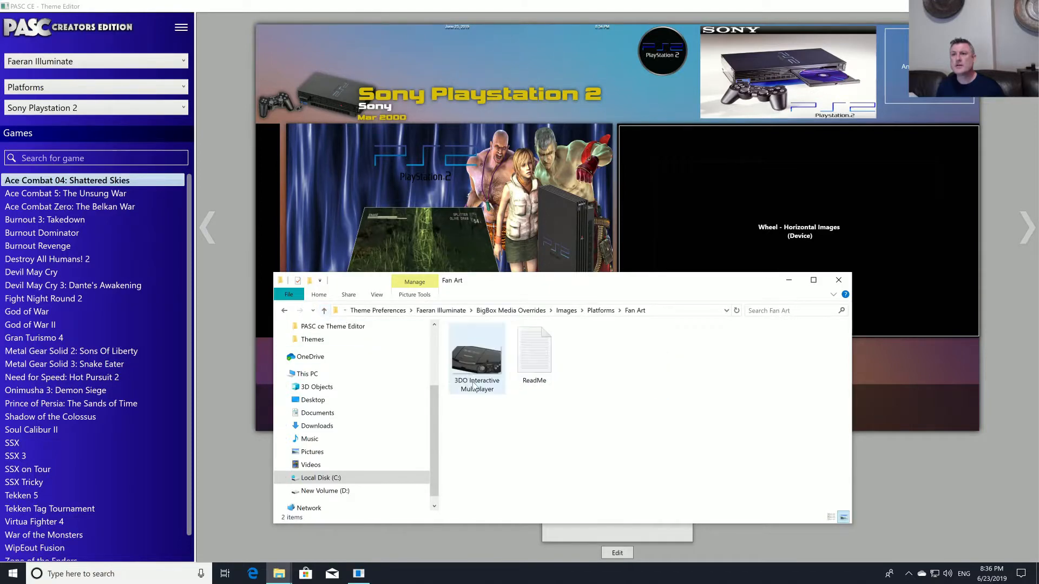
pyautogui.click(325, 313)
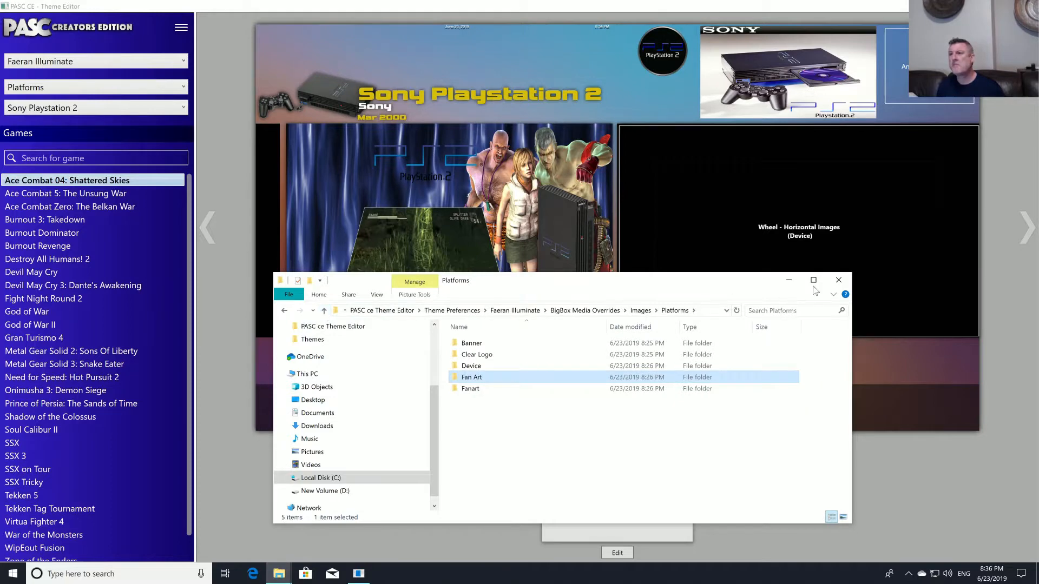
pyautogui.click(838, 280)
# - Change the previewed platform to 3DO Interactive Multiplayer
pyautogui.click(98, 108)
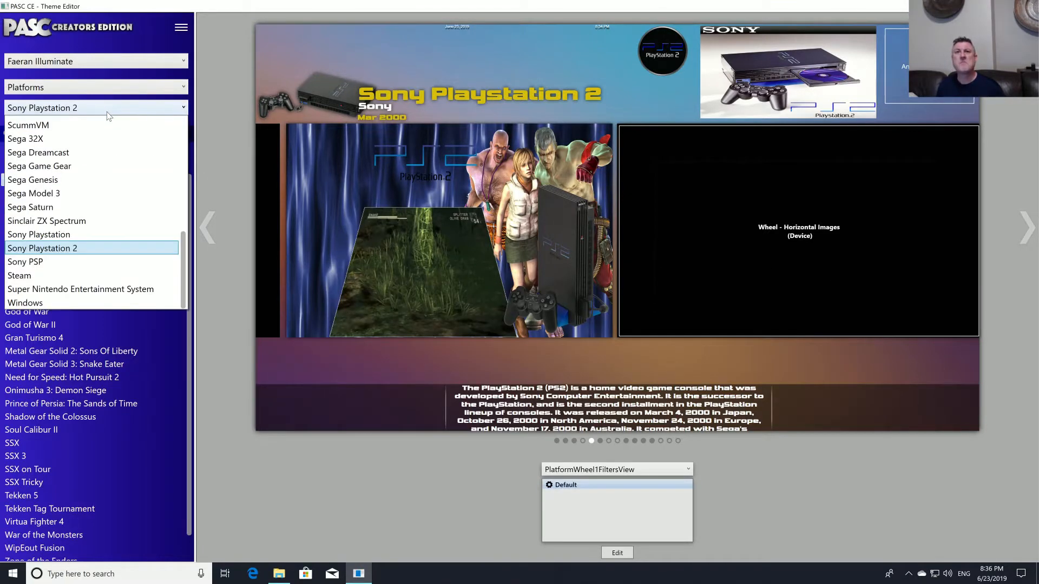
pyautogui.scroll(6, 104, 159)
pyautogui.scroll(2, 104, 159)
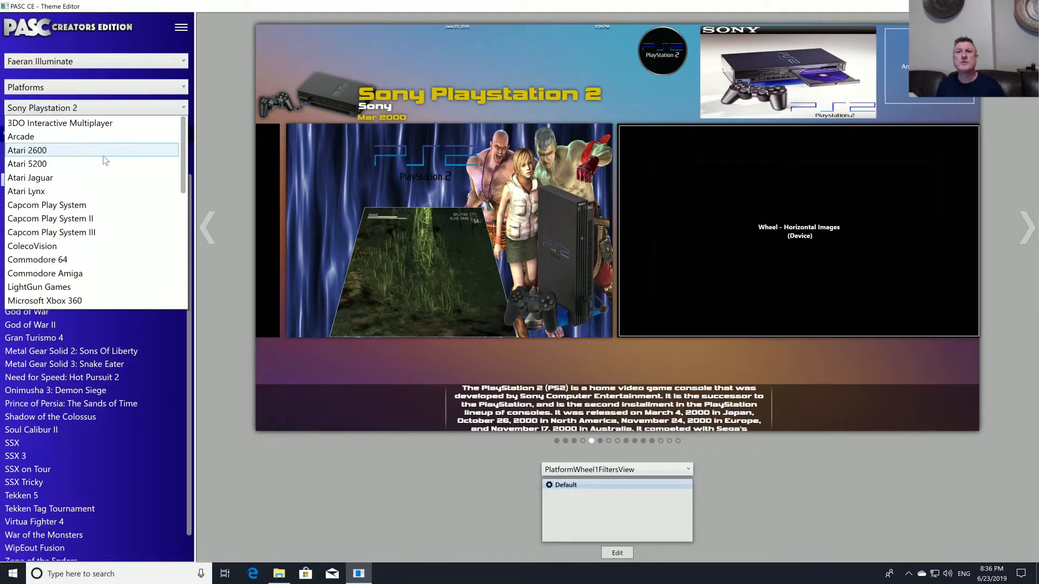
pyautogui.click(96, 124)
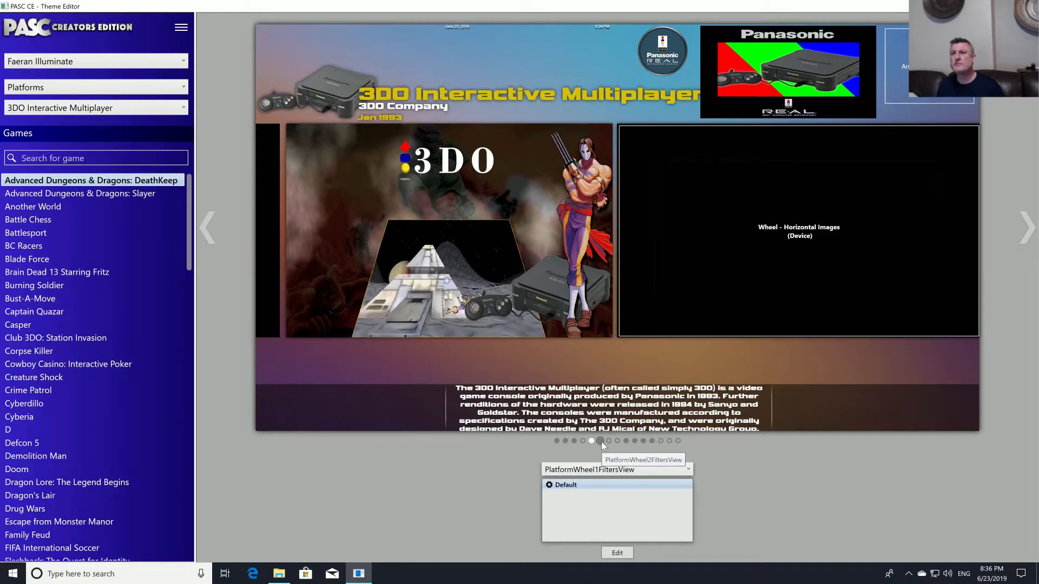
# - Try moving the video to about X 504, Y 486 and shifting Frame5 in PlatformWheel1FiltersView, and discard the edits
pyautogui.click(628, 549)
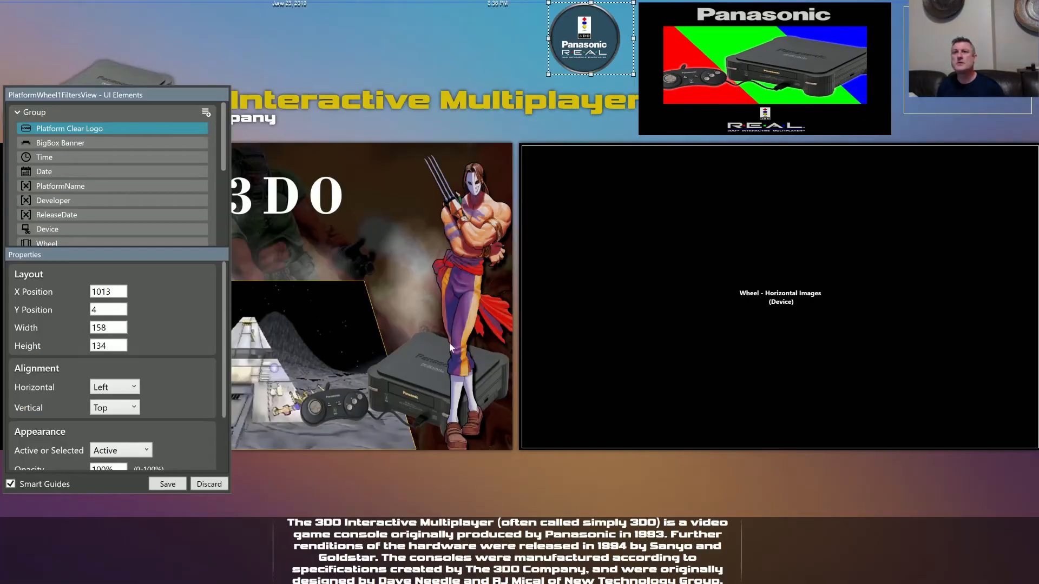
pyautogui.click(408, 271)
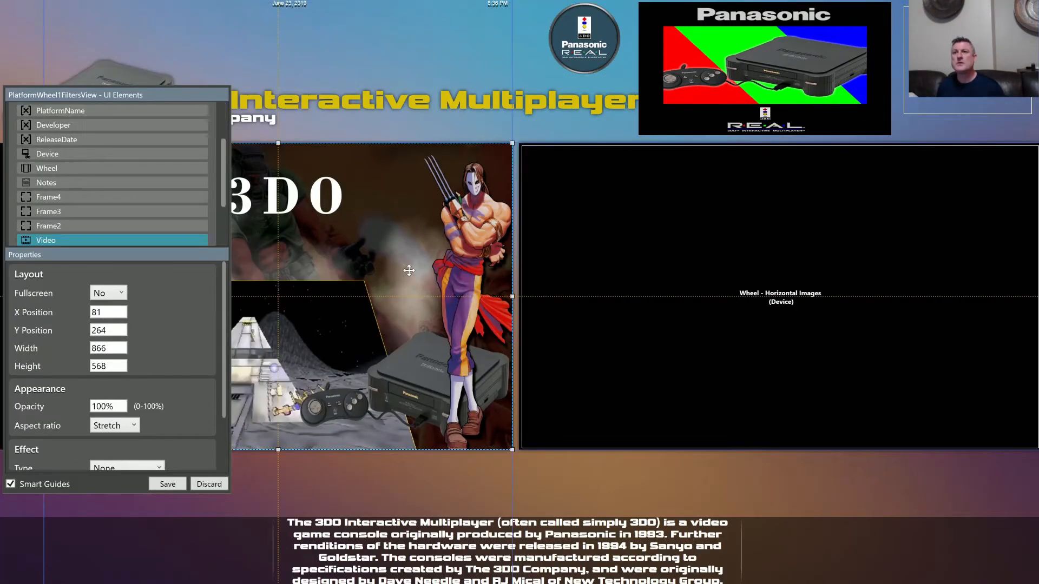
pyautogui.moveTo(408, 260); pyautogui.dragTo(636, 378)
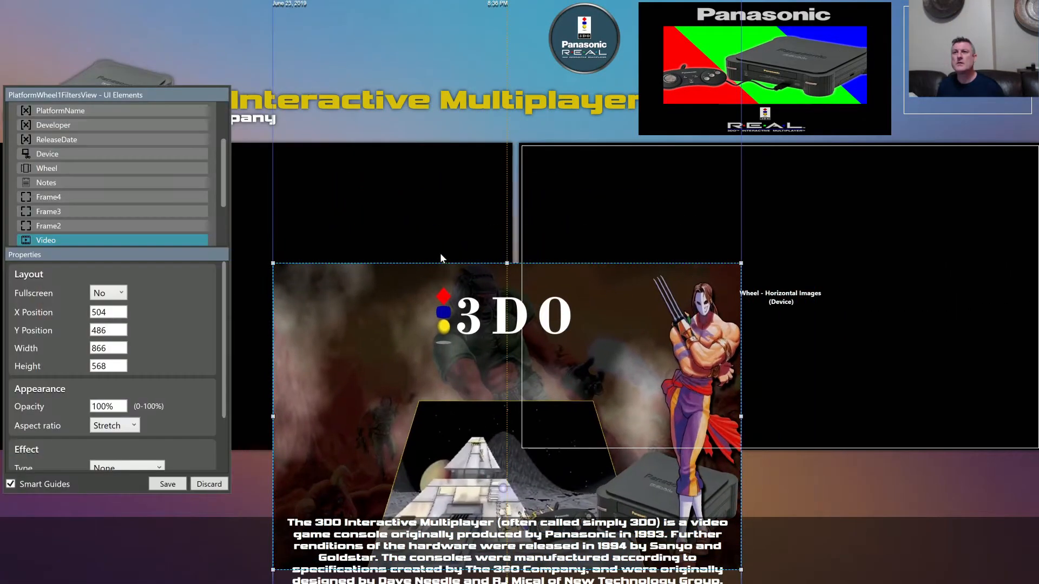
pyautogui.click(374, 232)
pyautogui.moveTo(374, 232)
pyautogui.mouseDown()
pyautogui.moveTo(266, 286)
pyautogui.moveTo(266, 504)
pyautogui.moveTo(469, 321)
pyautogui.moveTo(343, 219)
pyautogui.moveTo(385, 225)
pyautogui.mouseUp()
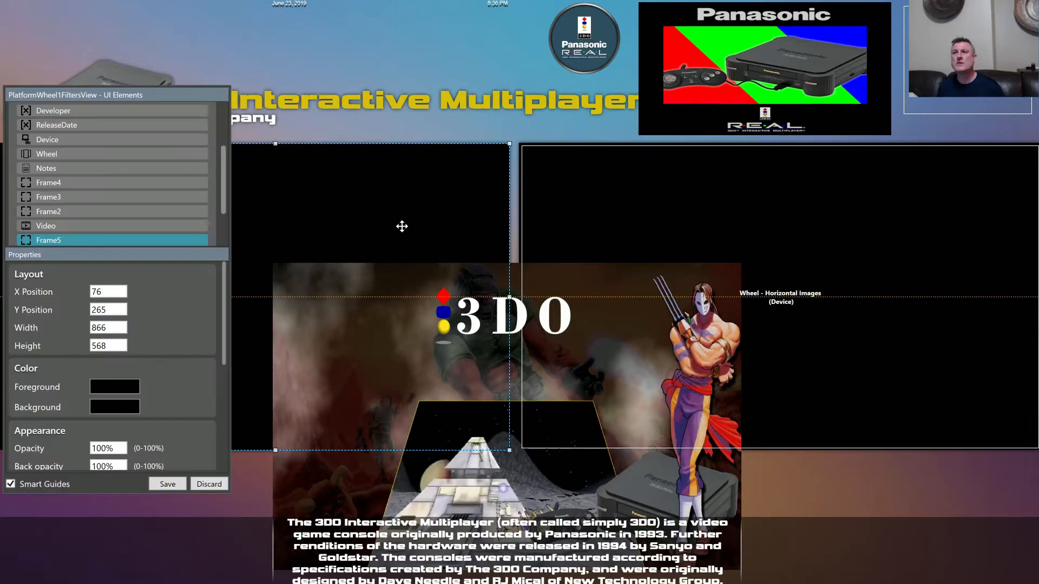
pyautogui.click(209, 484)
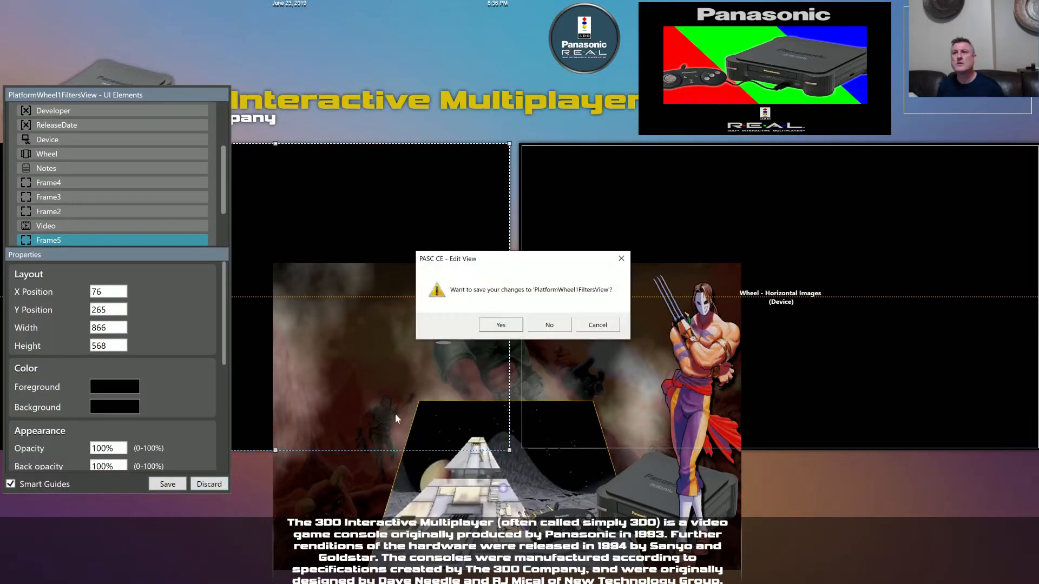
pyautogui.click(548, 325)
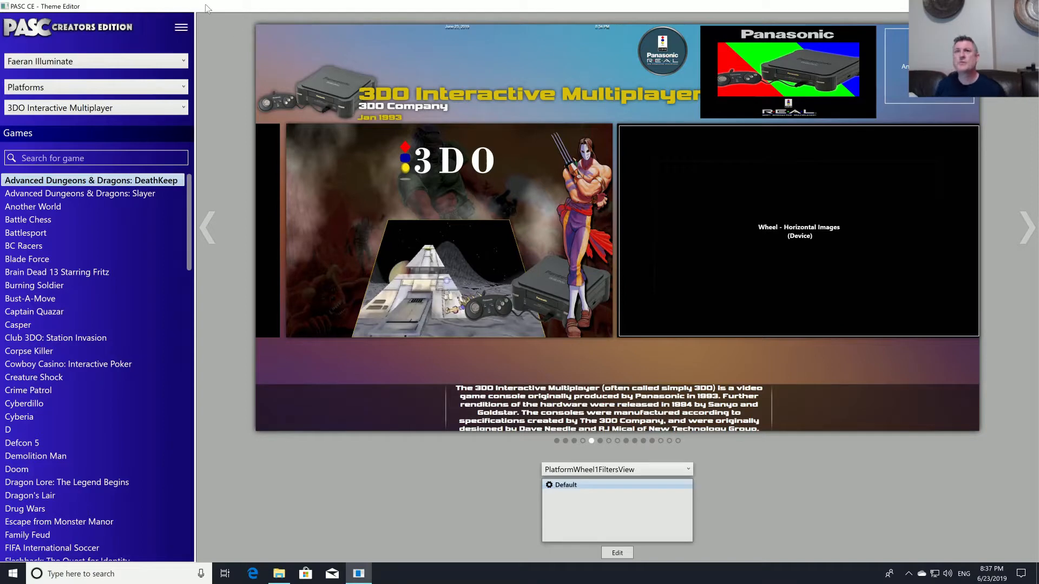
# - Open the theme's BigBox media overrides in File Explorer and examine the platforms' Clear Logo images folder
pyautogui.click(181, 28)
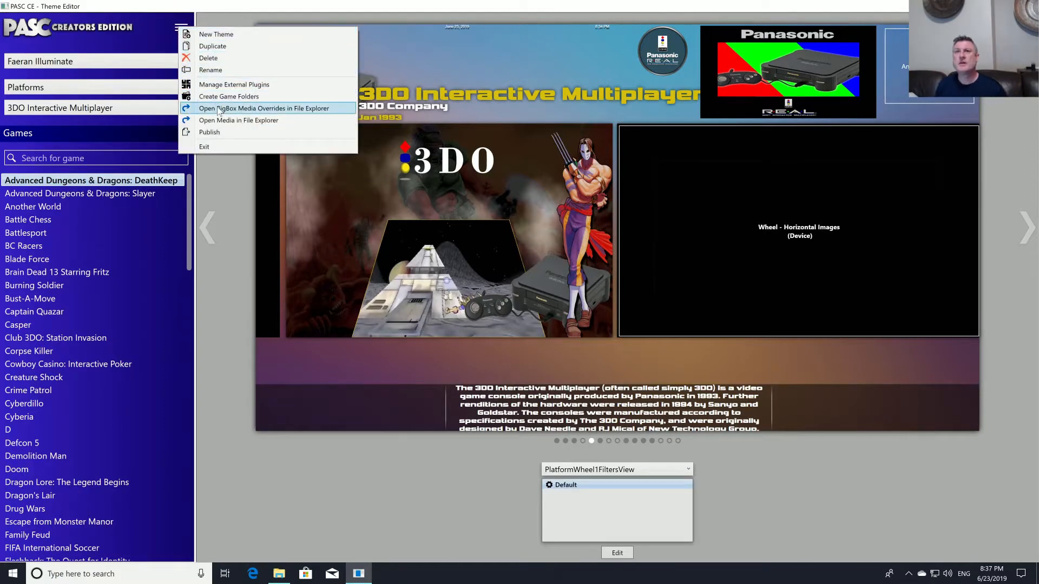
pyautogui.click(228, 111)
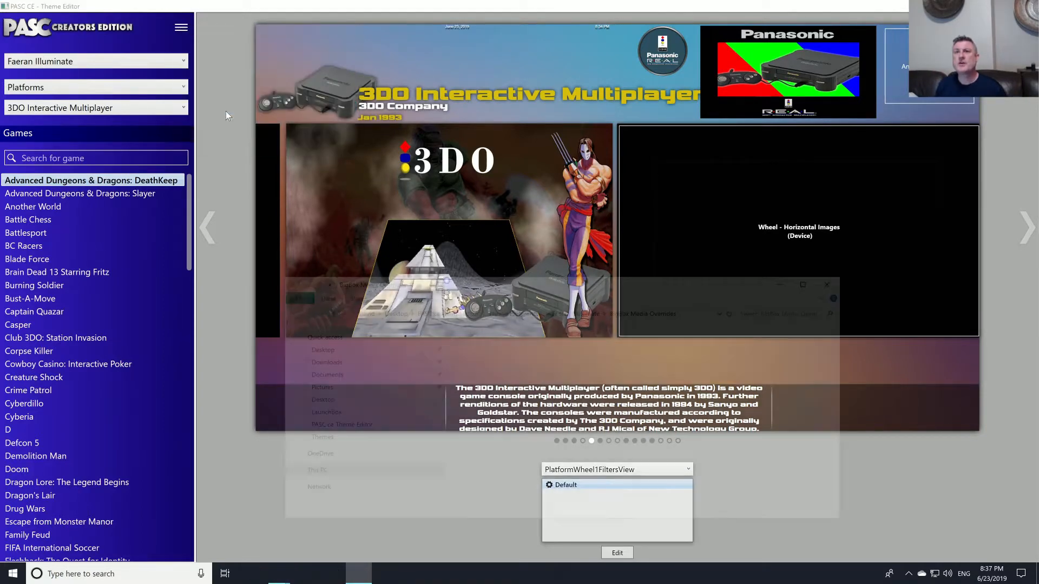
pyautogui.doubleClick(470, 346)
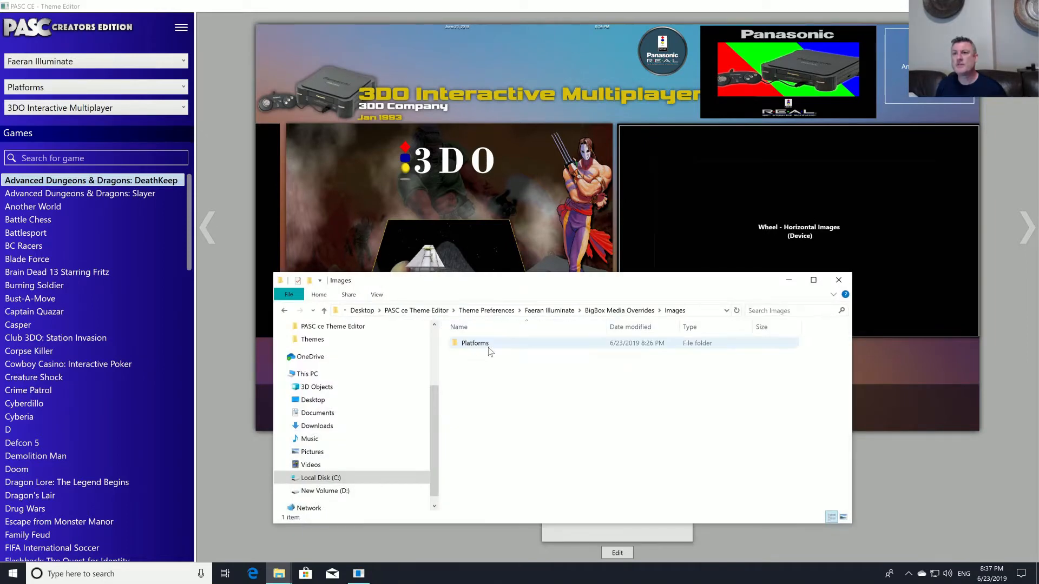
pyautogui.doubleClick(487, 345)
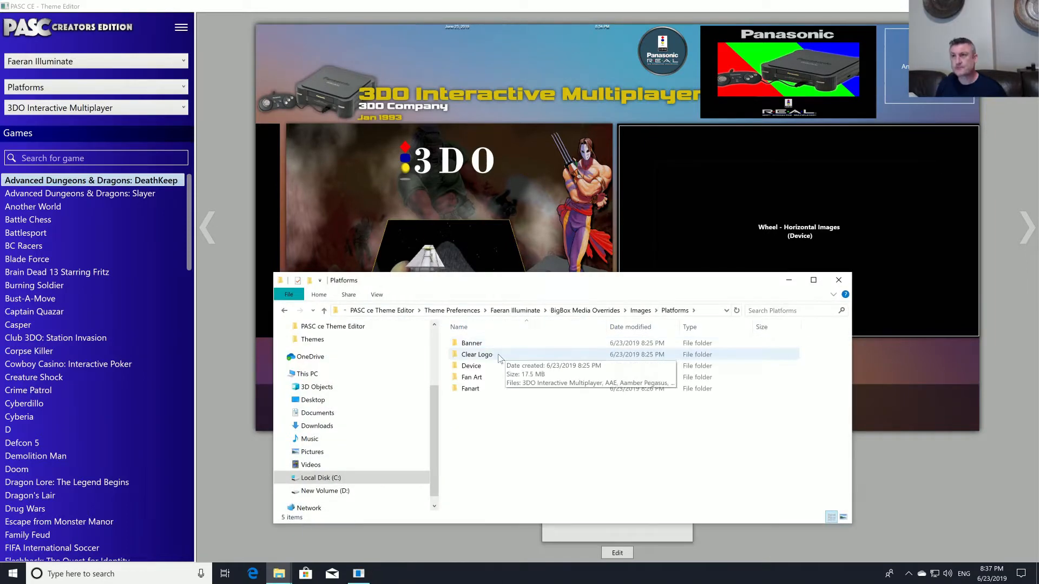
pyautogui.click(497, 355)
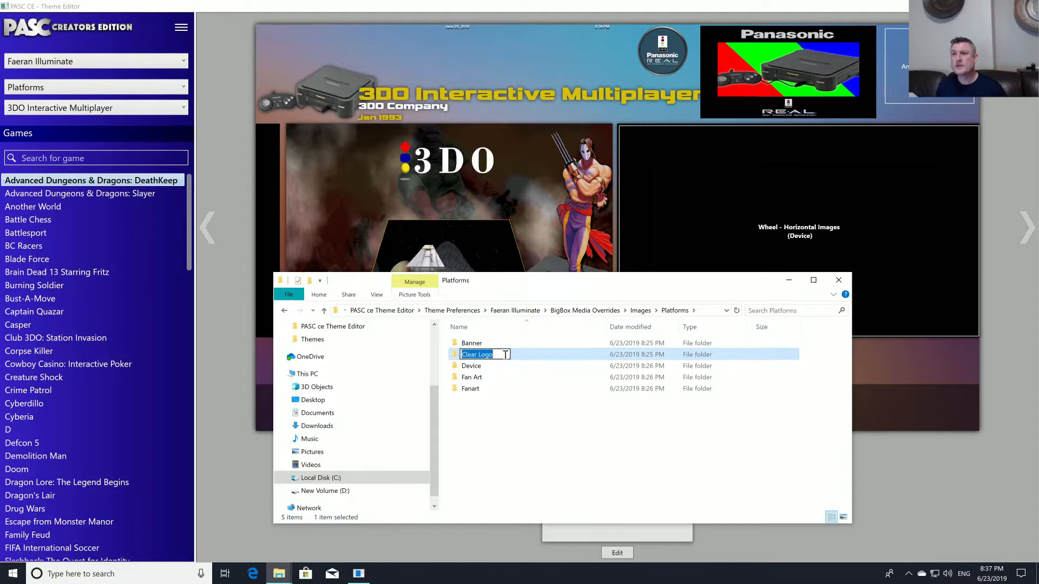
pyautogui.doubleClick(497, 354)
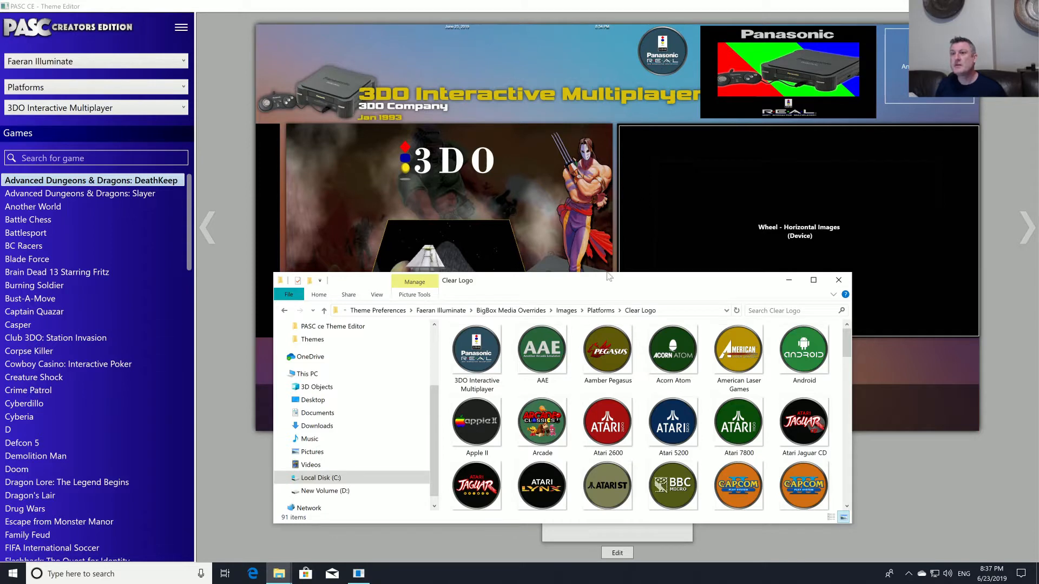
pyautogui.click(323, 313)
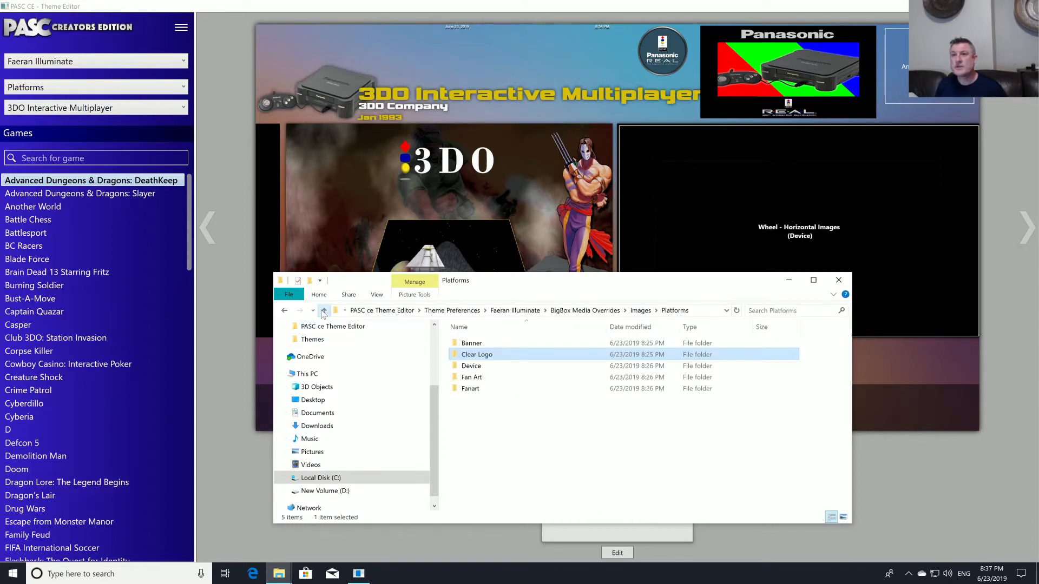
# - Compare the contents of the platforms' Fan Art and Fanart folders
pyautogui.doubleClick(479, 378)
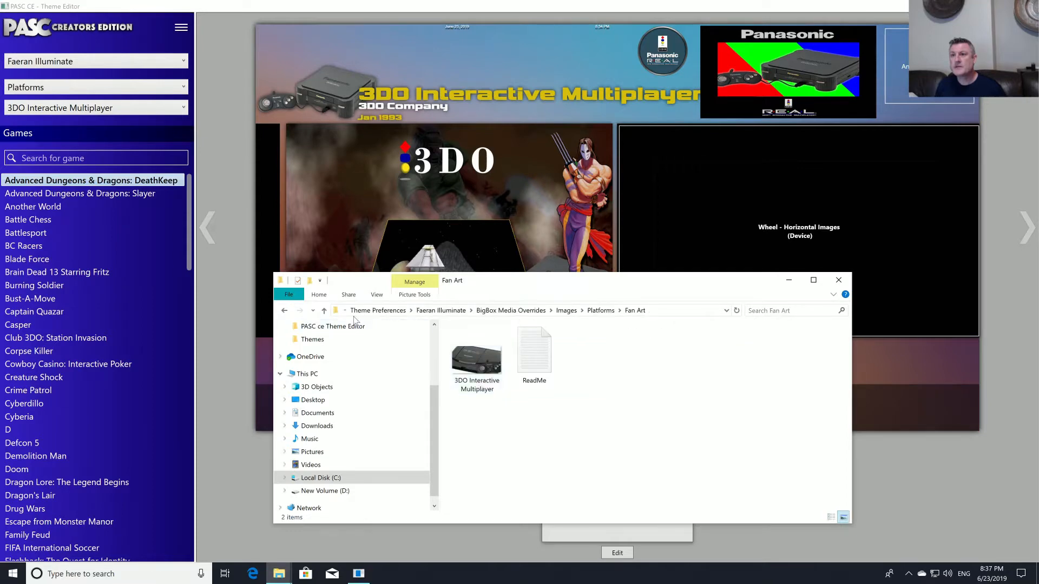
pyautogui.click(324, 310)
pyautogui.doubleClick(469, 390)
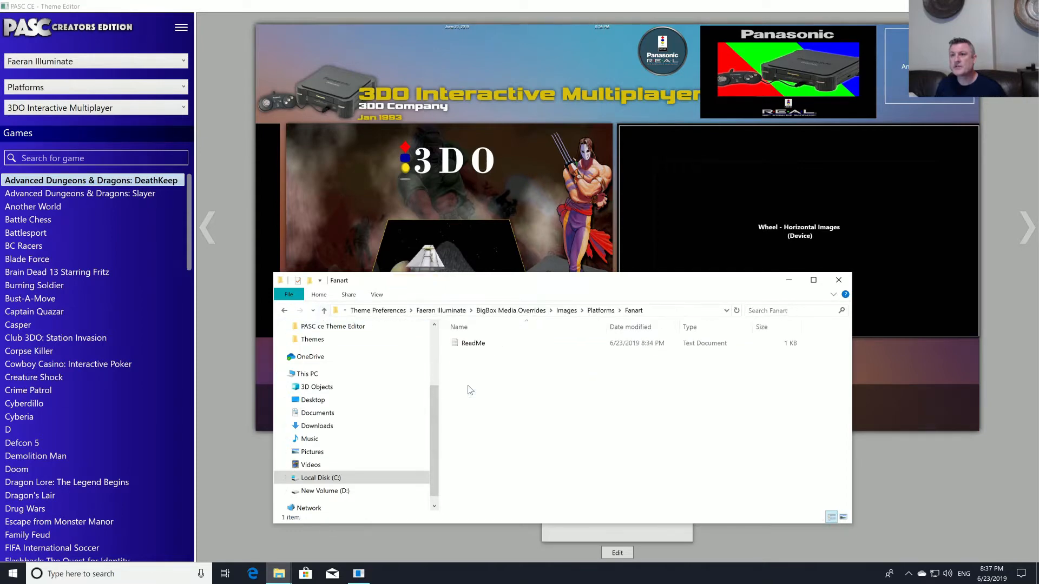
pyautogui.click(323, 310)
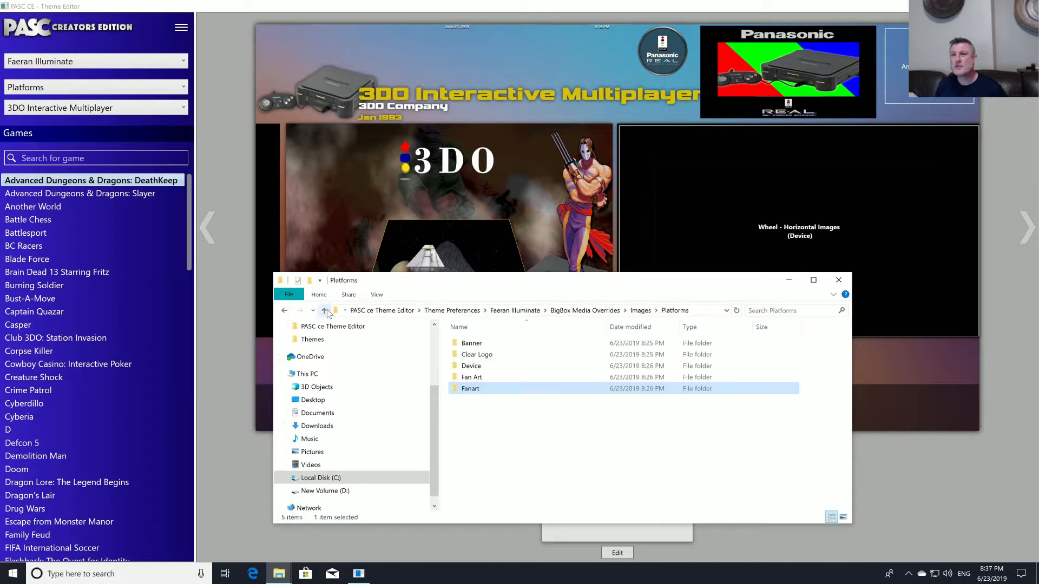
# - Move the 3DO Interactive Multiplayer image from the Fan Art folder into the Fanart folder, and delete the Fan Art folder
pyautogui.doubleClick(465, 378)
pyautogui.click(484, 372)
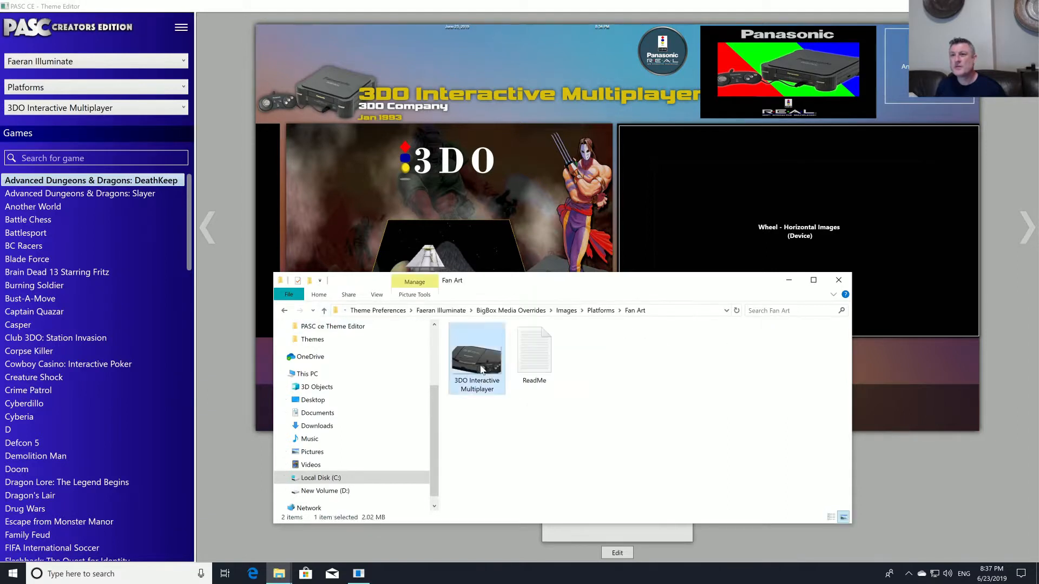
pyautogui.rightClick(491, 374)
pyautogui.click(503, 290)
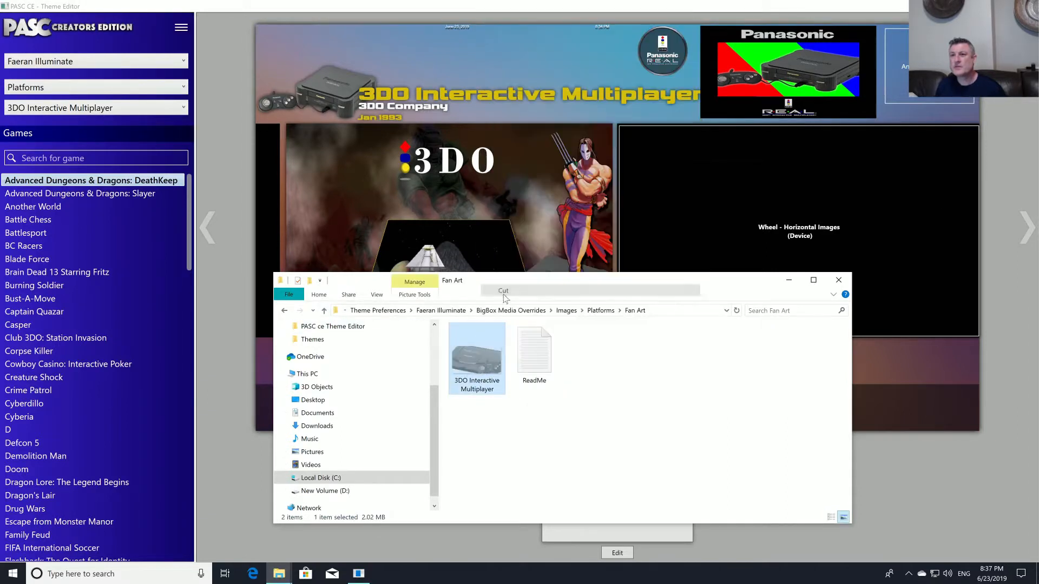
pyautogui.click(324, 310)
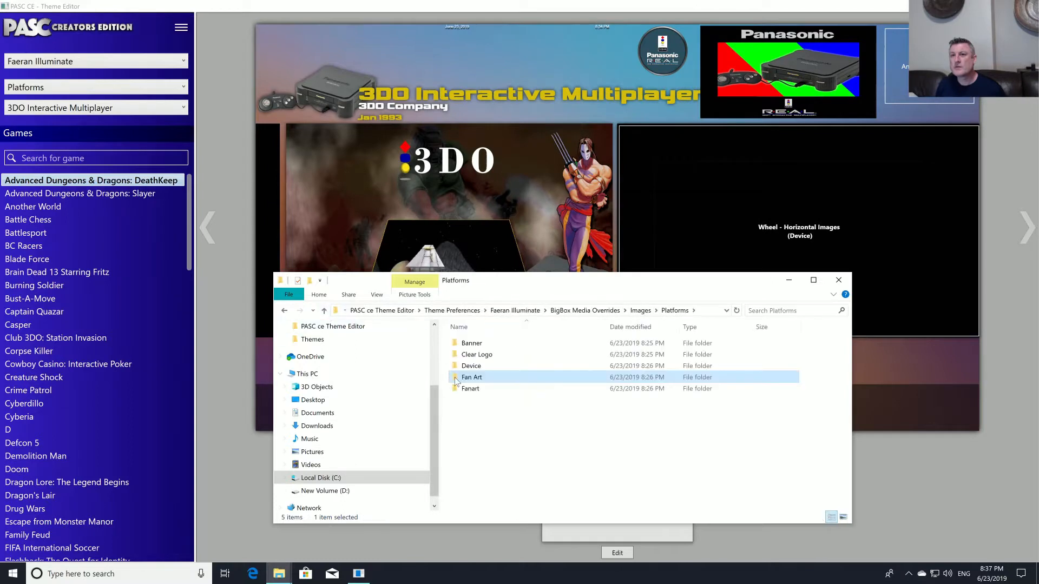
pyautogui.click(467, 389)
pyautogui.doubleClick(467, 390)
pyautogui.rightClick(468, 389)
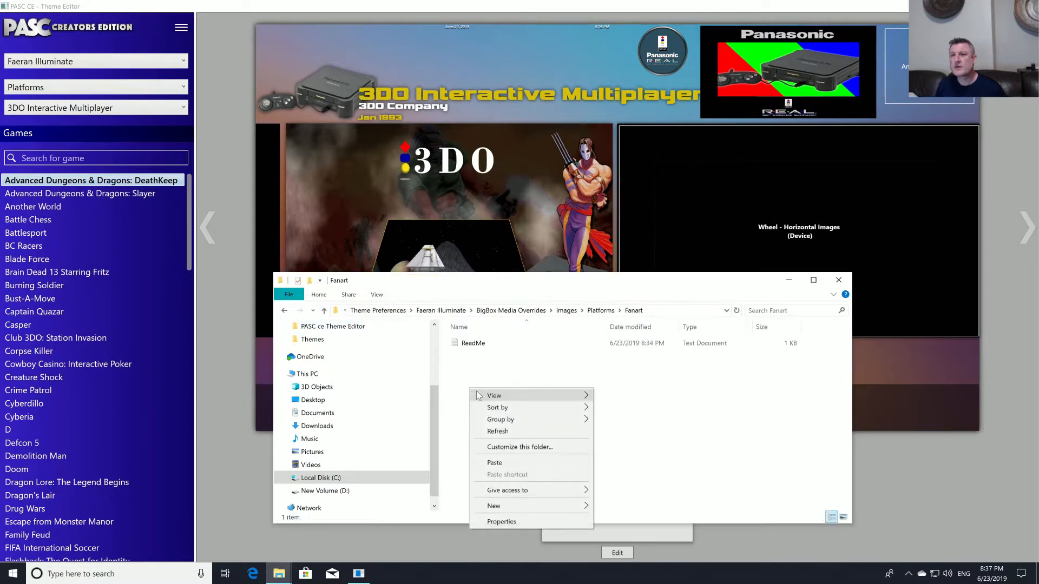
pyautogui.click(495, 464)
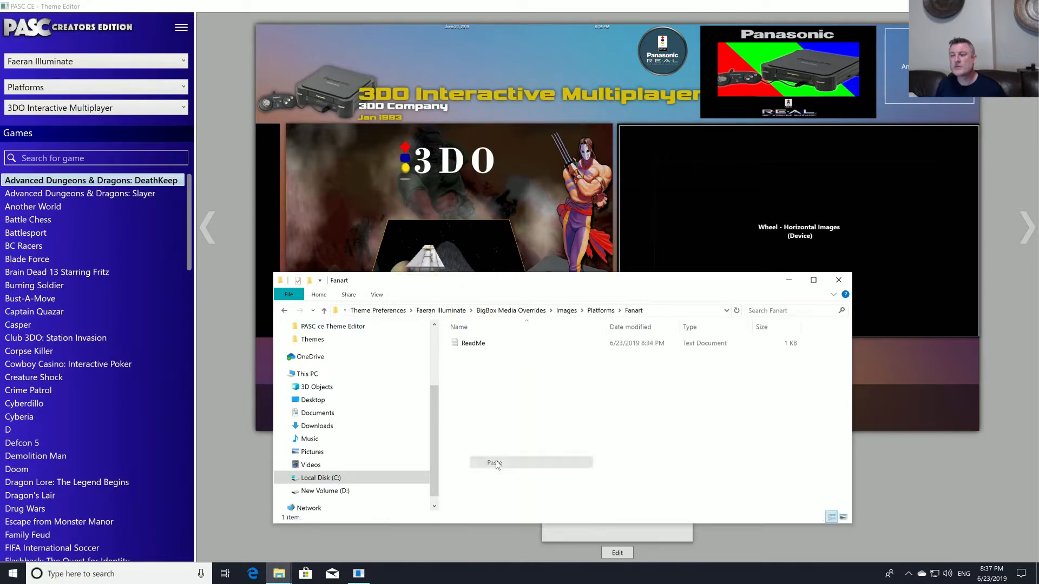
pyautogui.click(324, 311)
pyautogui.click(476, 378)
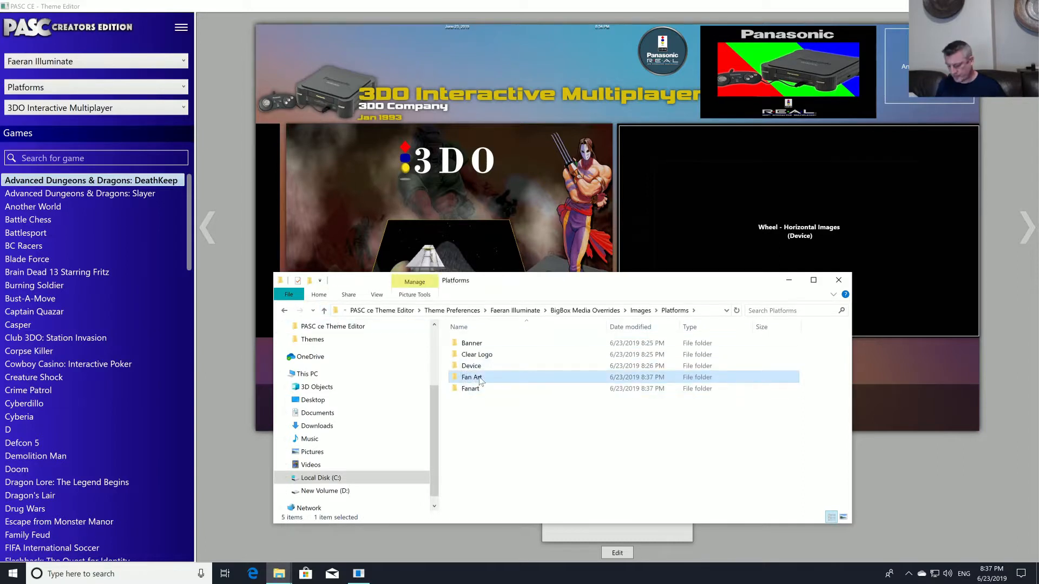
# - Examine the platforms' Device images folder and go back up to the BigBox Media Overrides folder
pyautogui.doubleClick(472, 367)
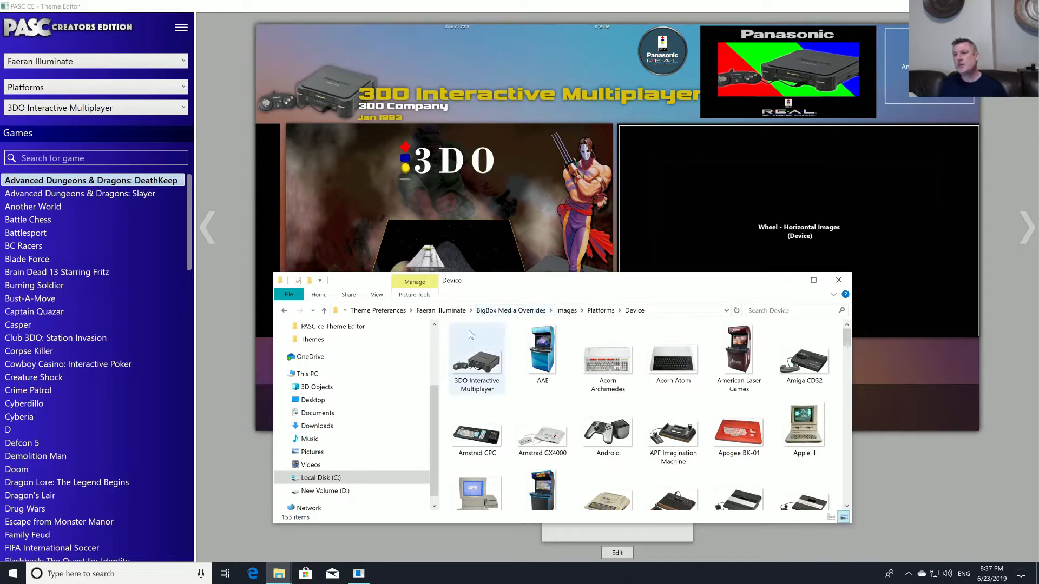
pyautogui.click(324, 311)
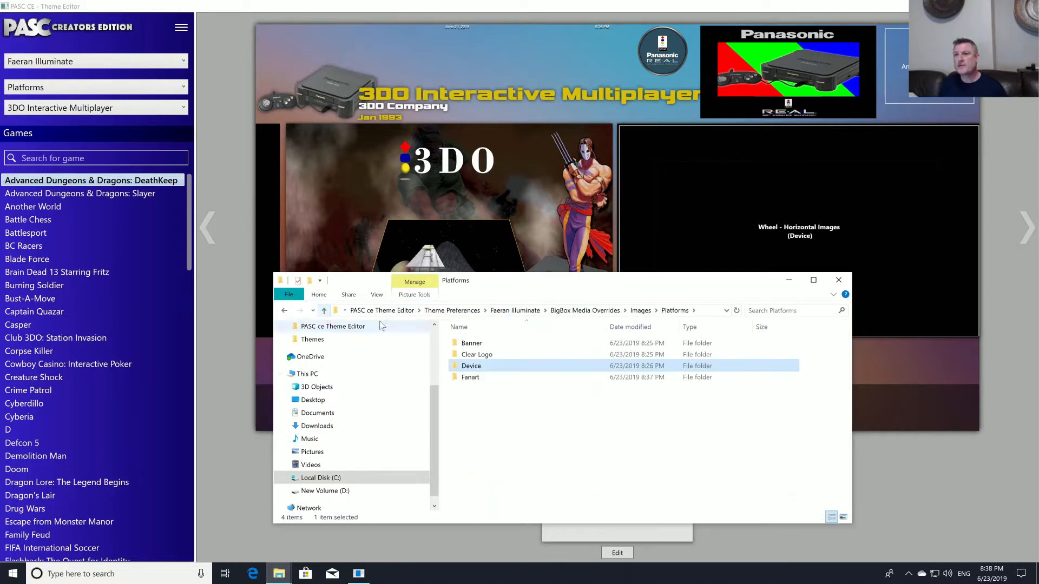
pyautogui.click(324, 311)
pyautogui.click(326, 311)
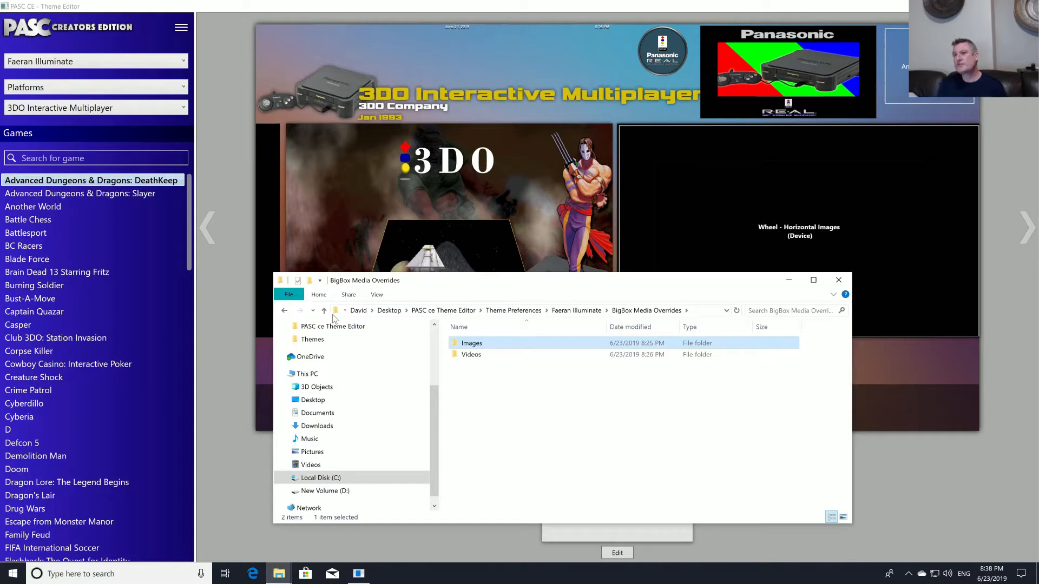
# - Reopen the platforms' Clear Logo folder inside Images and look through its logo images
pyautogui.doubleClick(471, 343)
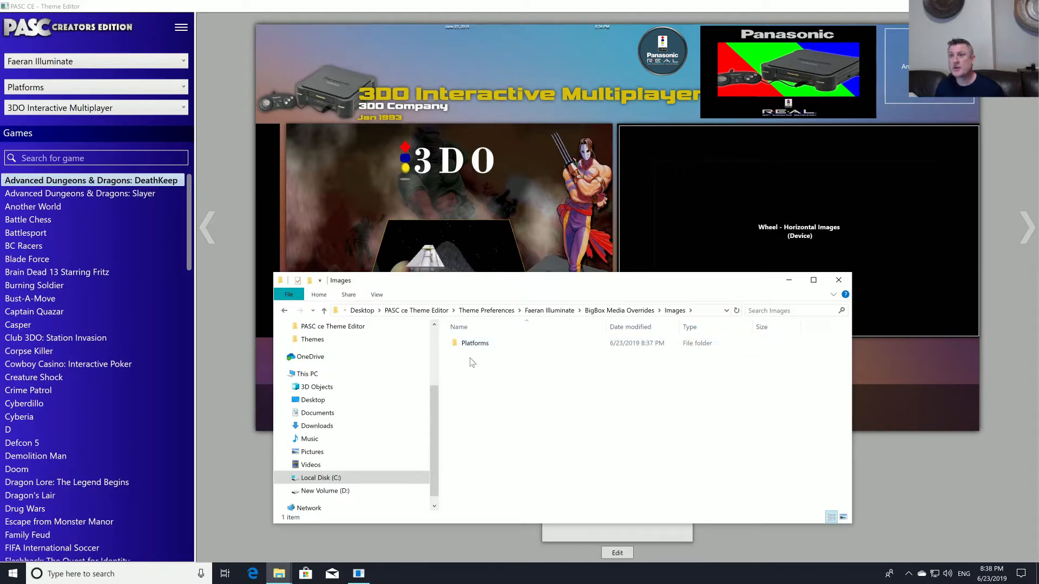
pyautogui.doubleClick(475, 343)
pyautogui.click(484, 357)
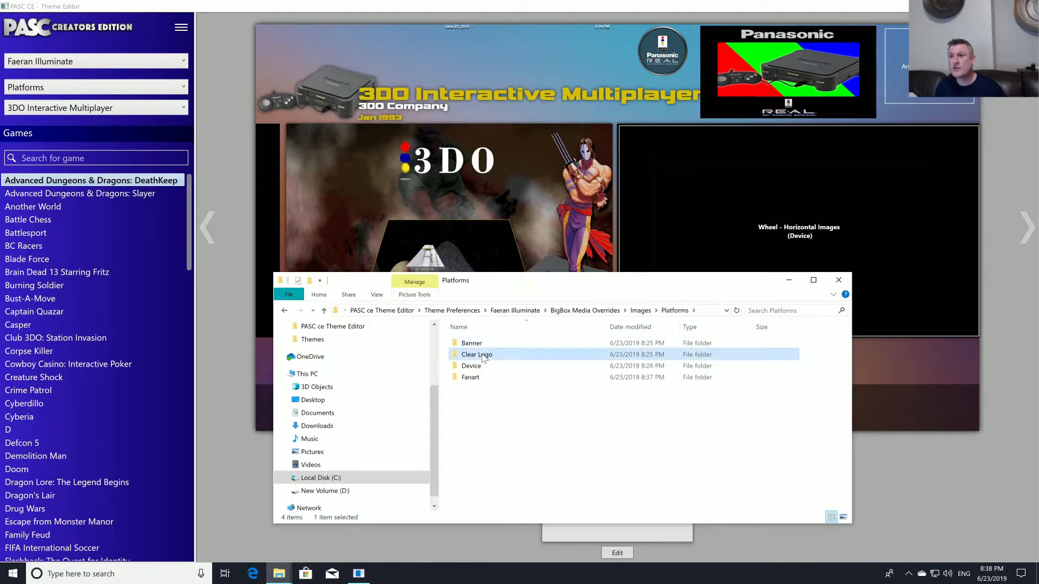
pyautogui.doubleClick(483, 356)
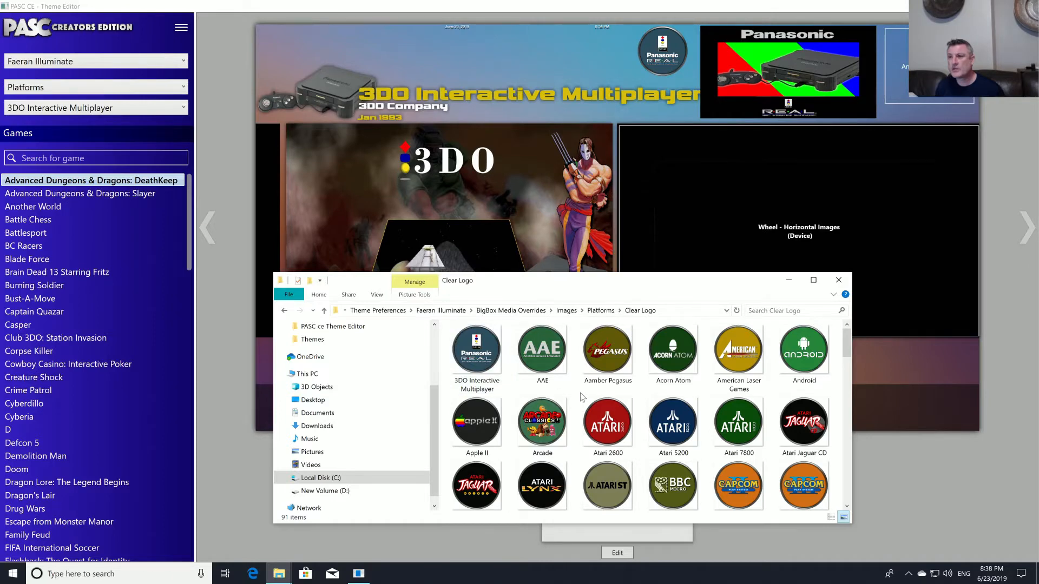
pyautogui.scroll(-10, 582, 398)
pyautogui.scroll(9, 582, 398)
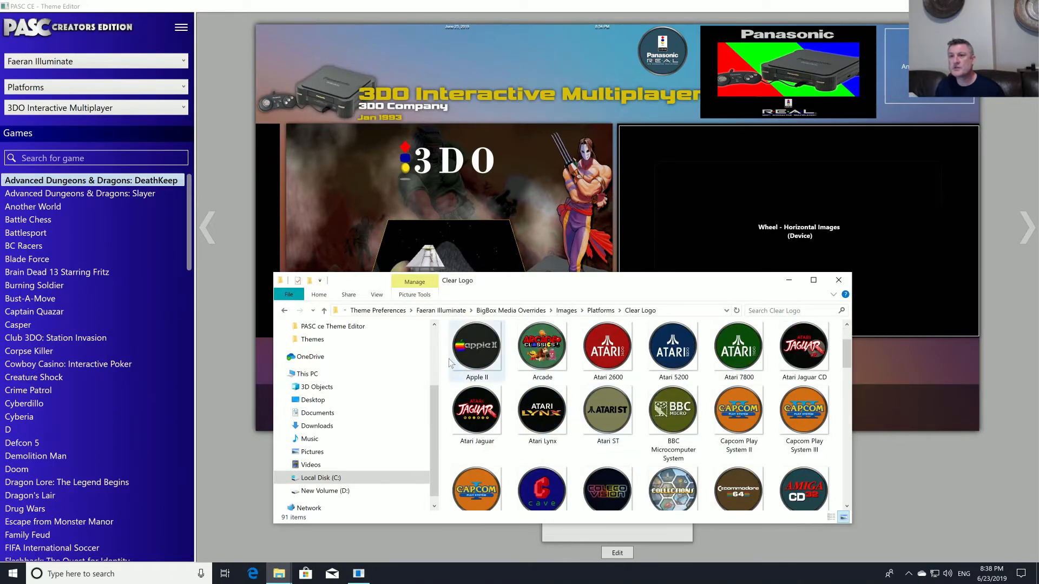
# - Return from the Clear Logo folder to BigBox Media Overrides and close the File Explorer window
pyautogui.click(325, 311)
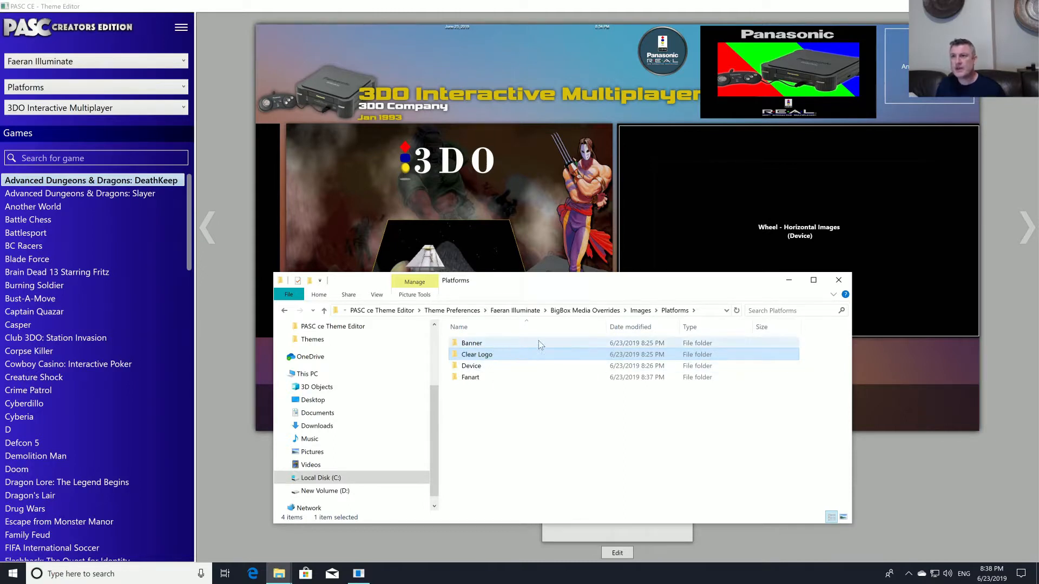
pyautogui.click(478, 345)
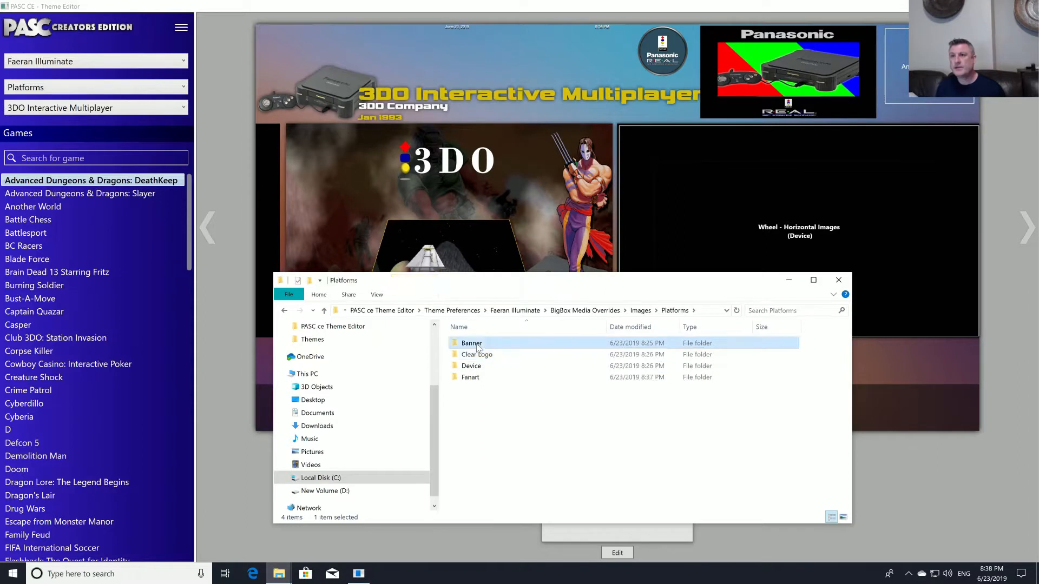
pyautogui.click(328, 311)
pyautogui.click(328, 313)
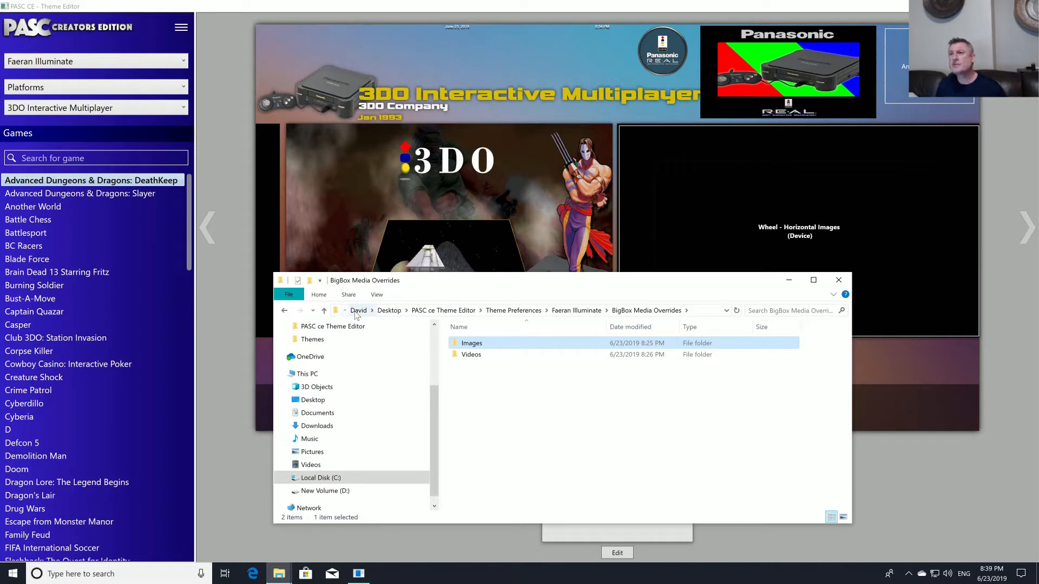
pyautogui.click(839, 280)
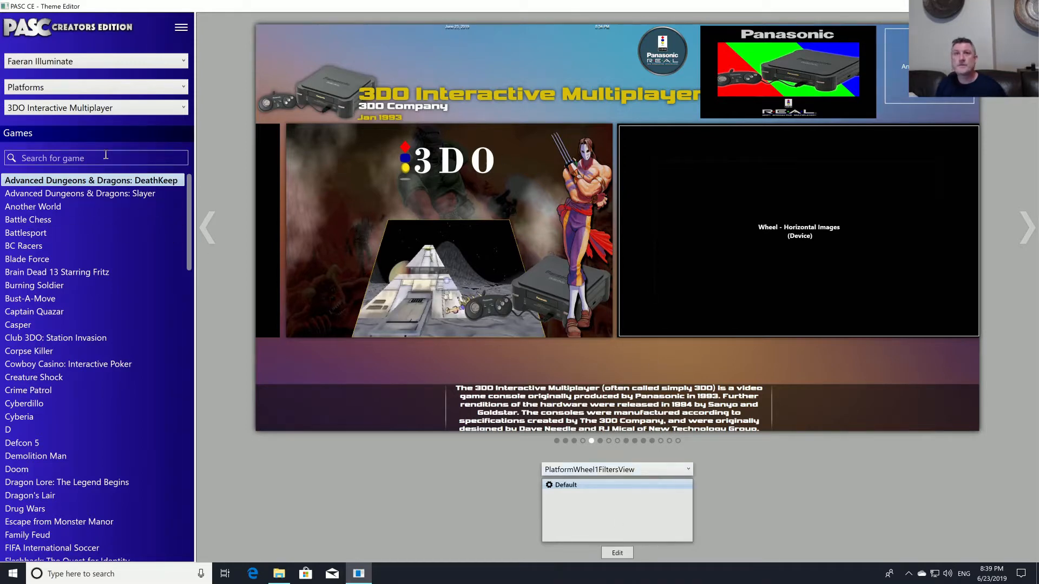
# - Select the game Advanced Dungeons & Dragons: Slayer and preview it in TextGamesView after viewing TextFiltersView
pyautogui.click(69, 195)
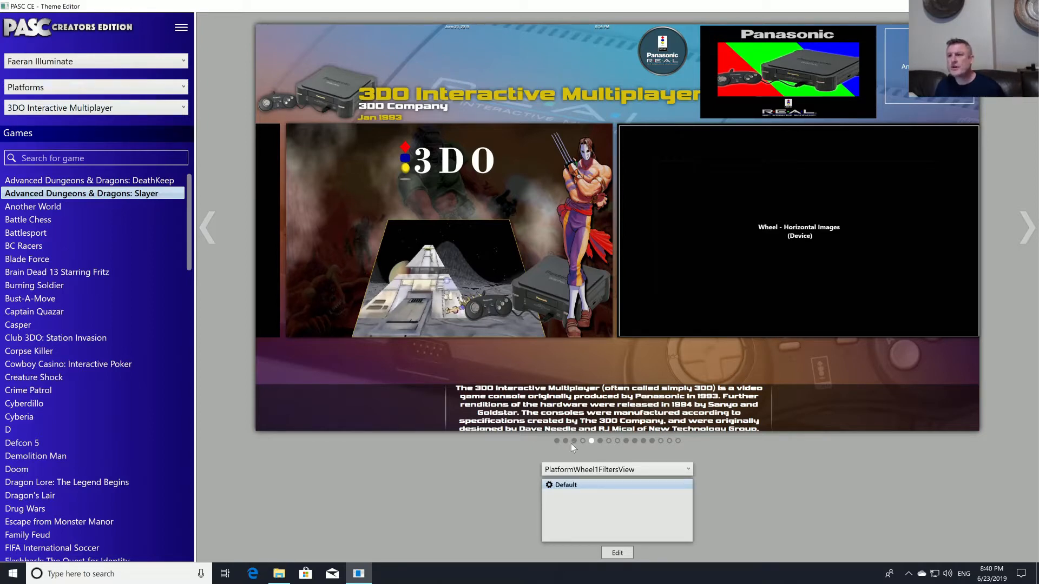
pyautogui.click(626, 441)
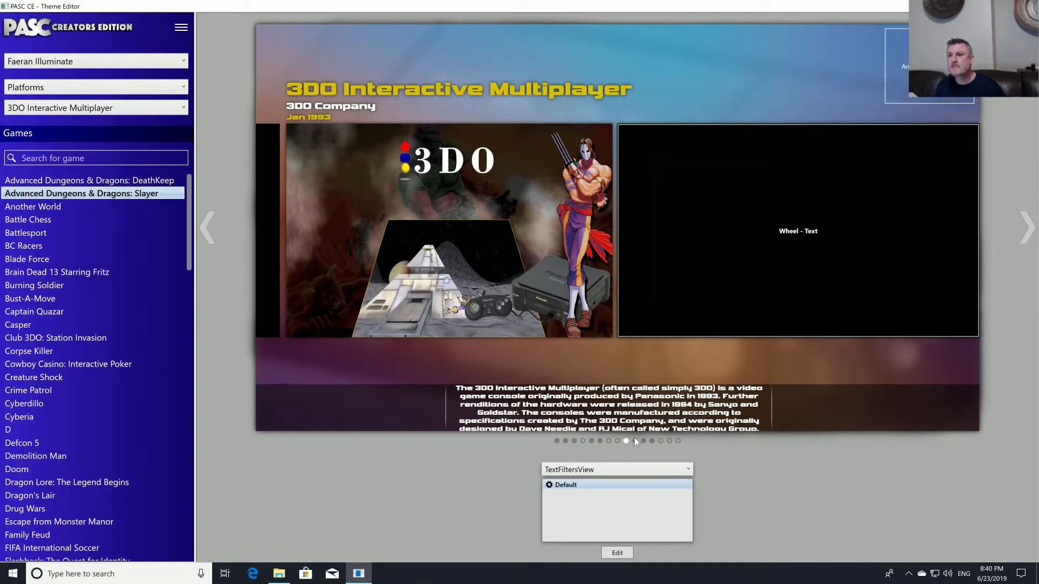
pyautogui.click(634, 442)
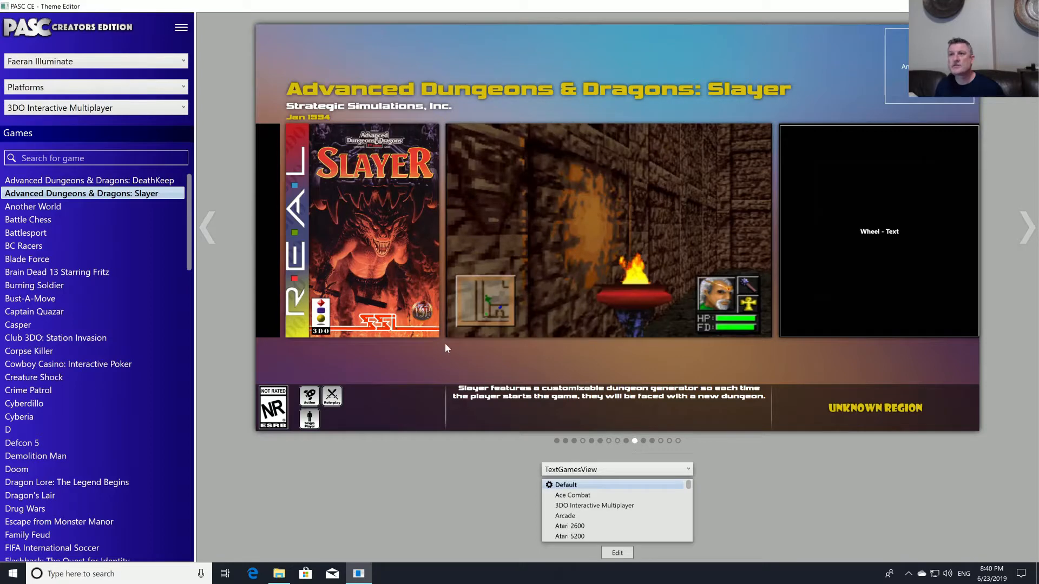
# - Switch the previewed platform to Sony Playstation 2 and preview the game Metal Gear Solid 2: Sons Of Liberty
pyautogui.click(101, 111)
pyautogui.scroll(-4, 85, 211)
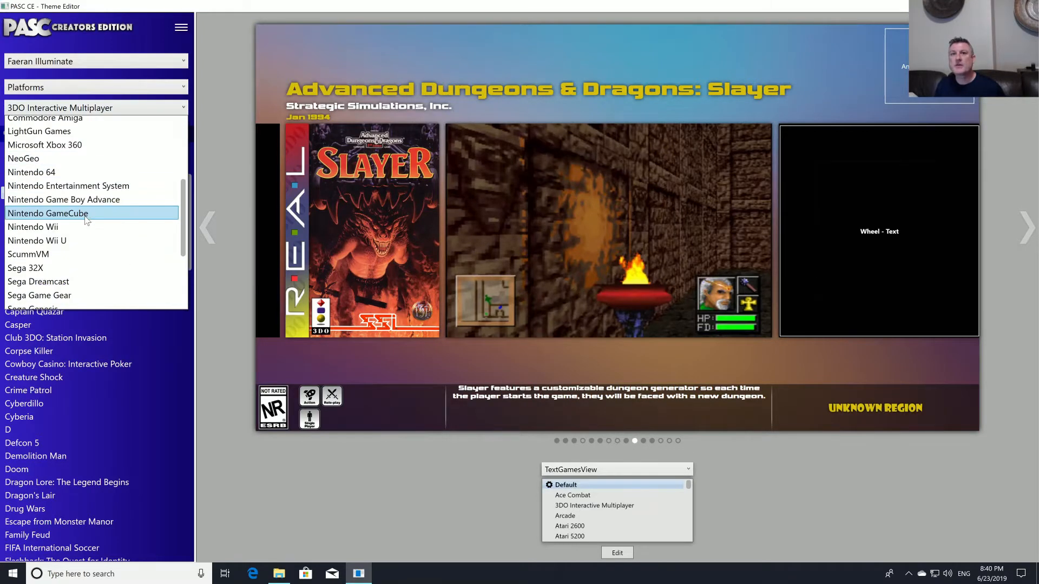
pyautogui.scroll(-3, 86, 218)
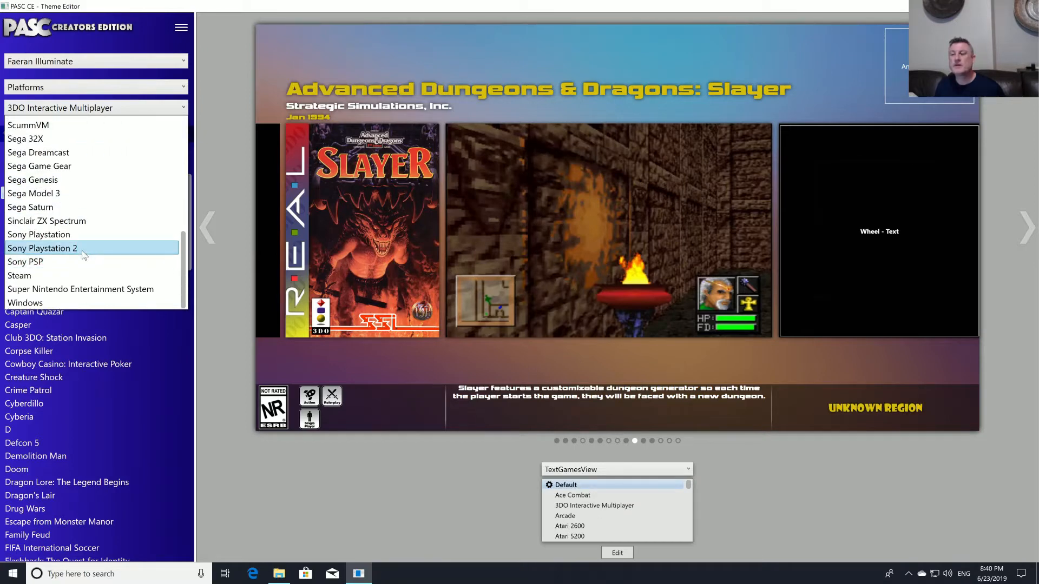
pyautogui.click(83, 249)
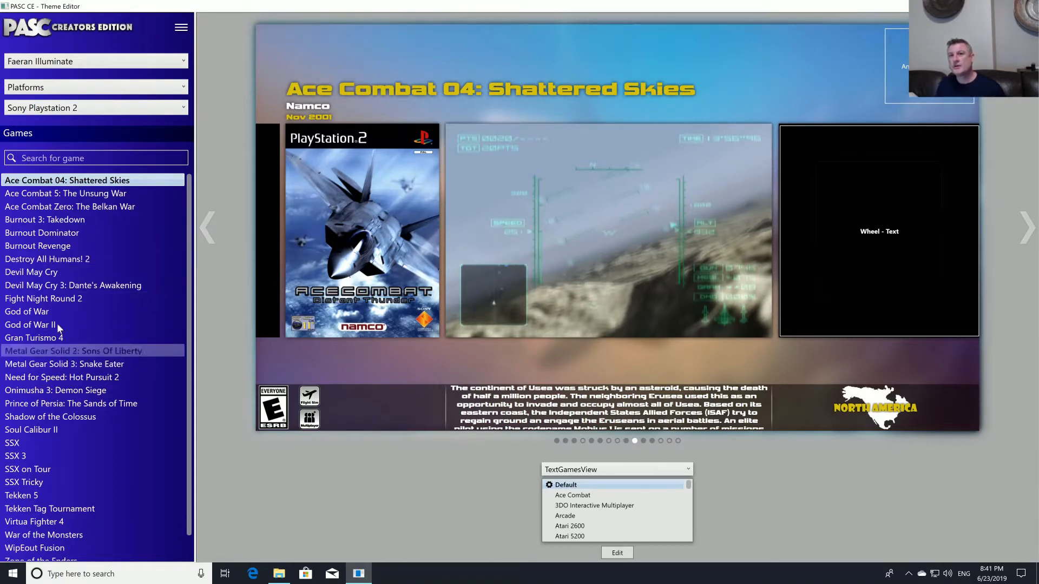
pyautogui.click(74, 352)
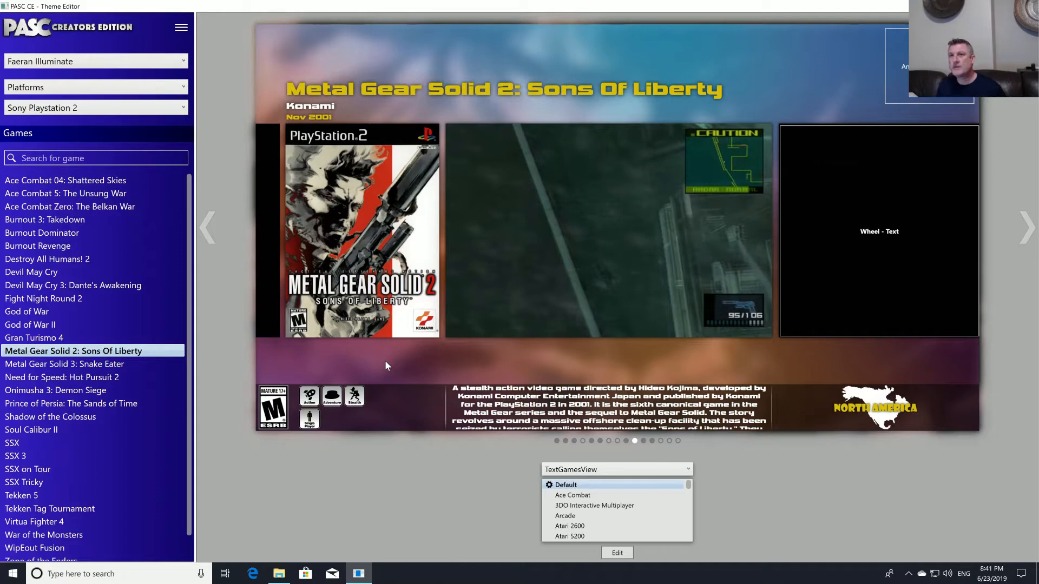
# - Switch the previewed platform to Sega Genesis and preview the game 688 Attack Sub
pyautogui.click(104, 110)
pyautogui.scroll(1, 100, 121)
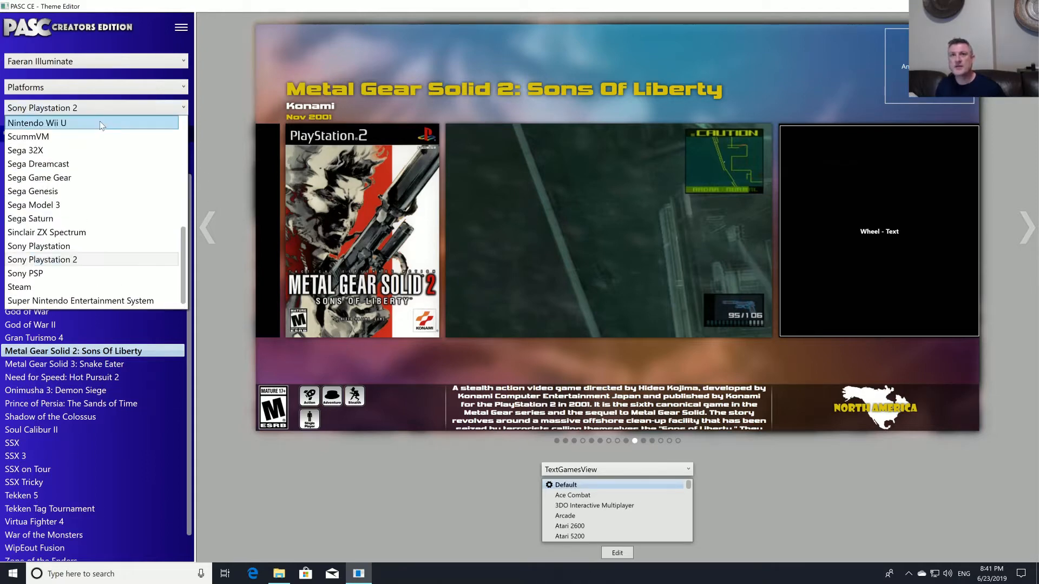
pyautogui.click(76, 191)
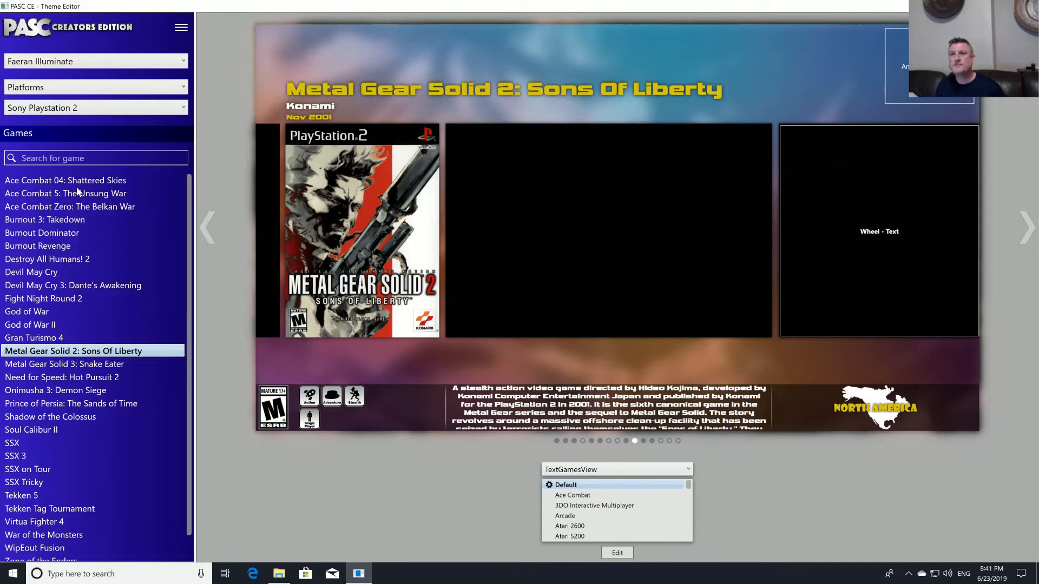
pyautogui.click(77, 190)
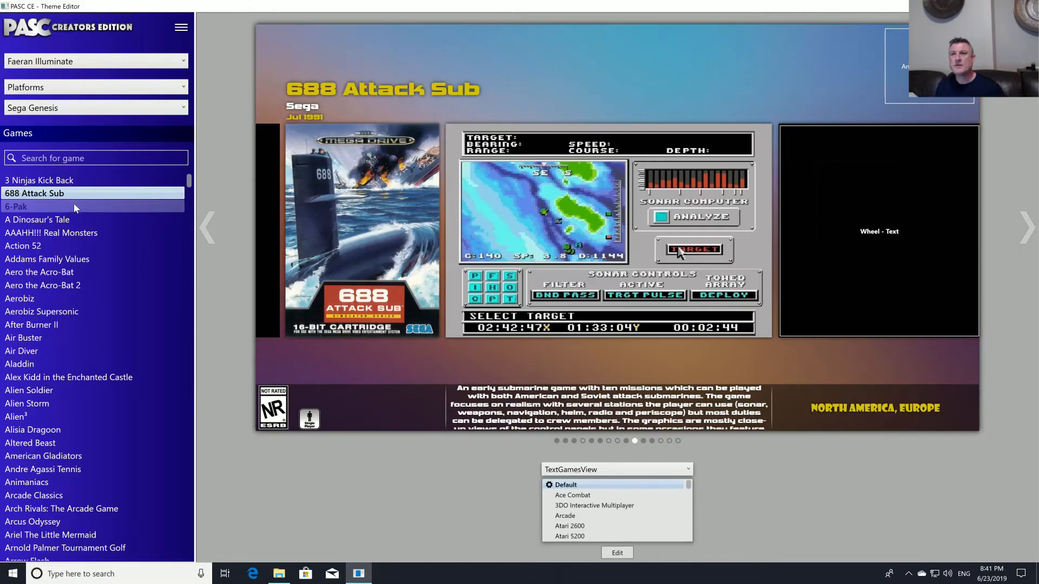
# - Preview the Sega Genesis games from 6-Pak to Aero the Acro-Bat, revisit AAAHH!!! Real Monsters, and select Aero the Acro-Bat 2
pyautogui.click(74, 206)
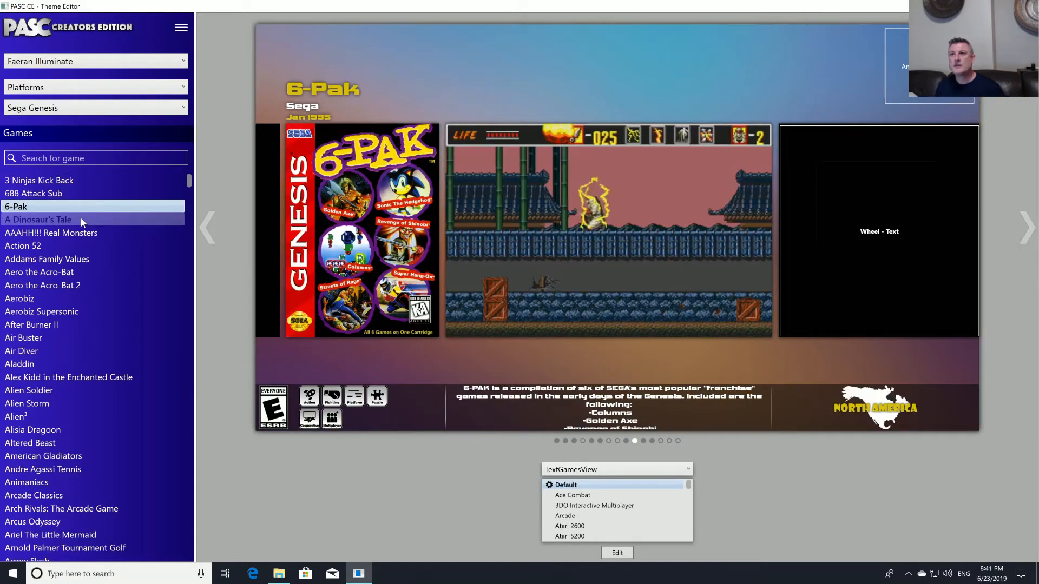
pyautogui.click(80, 219)
pyautogui.click(85, 226)
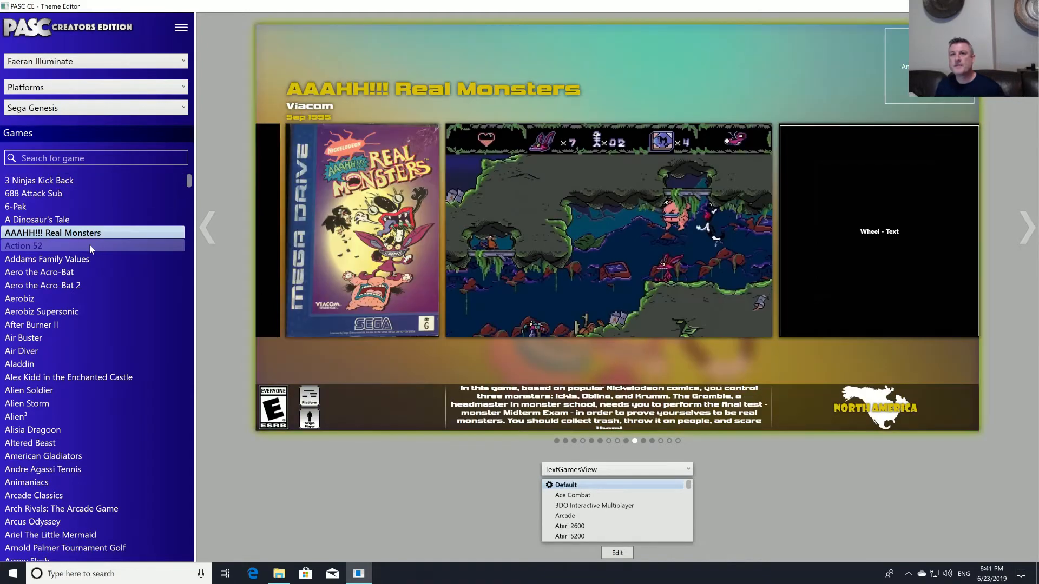
pyautogui.click(90, 247)
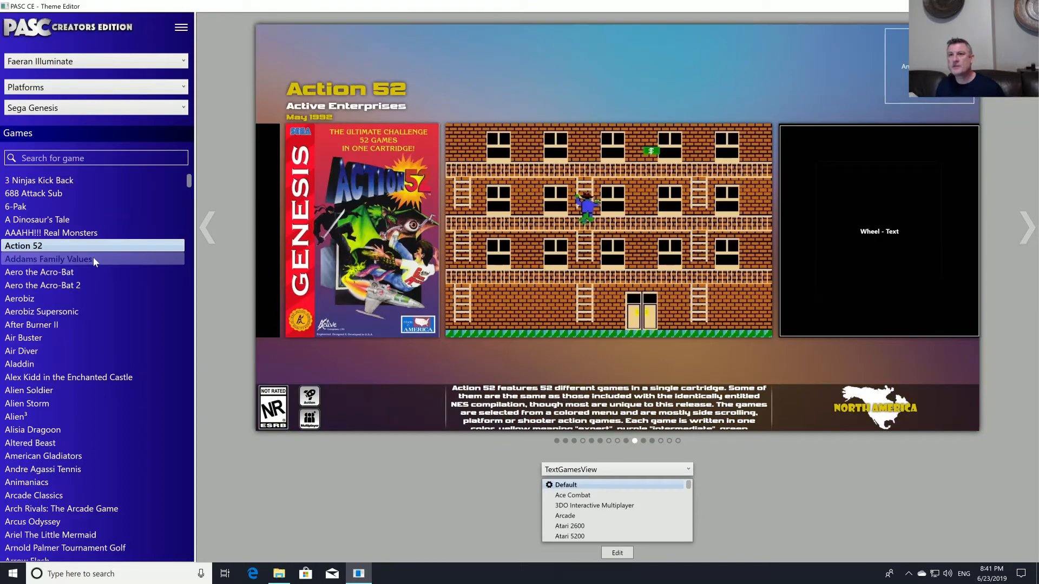
pyautogui.click(93, 264)
pyautogui.click(93, 269)
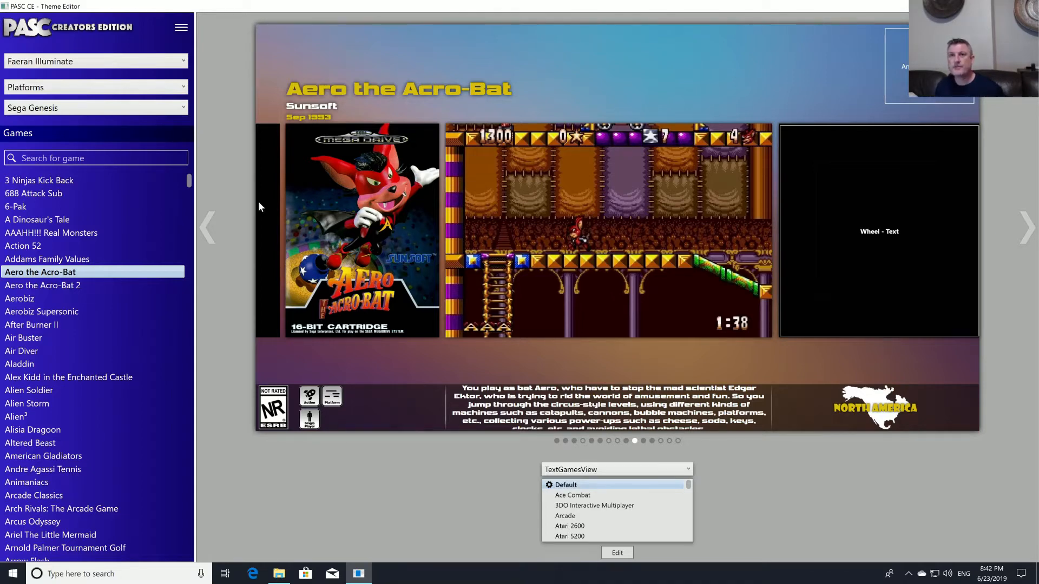
pyautogui.click(105, 233)
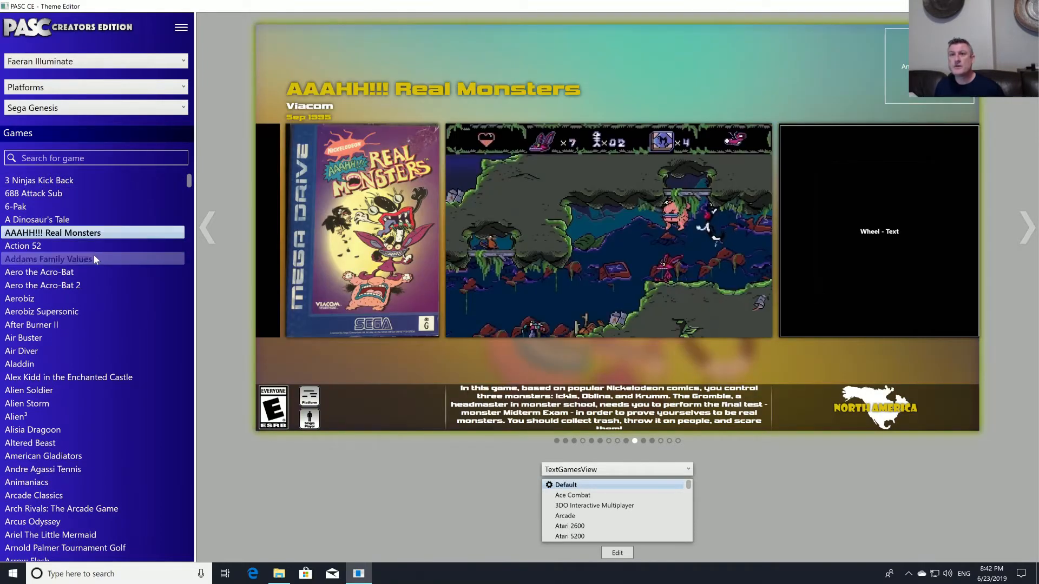
pyautogui.click(87, 283)
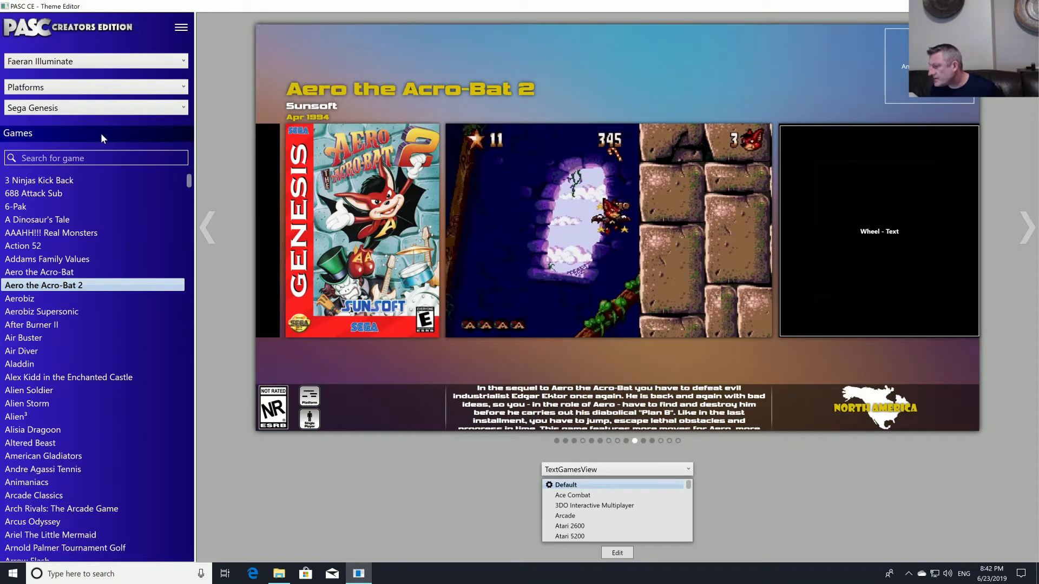
# - Open the default TextGamesView for editing and move the UI Elements and Properties panels off the box art
pyautogui.click(629, 555)
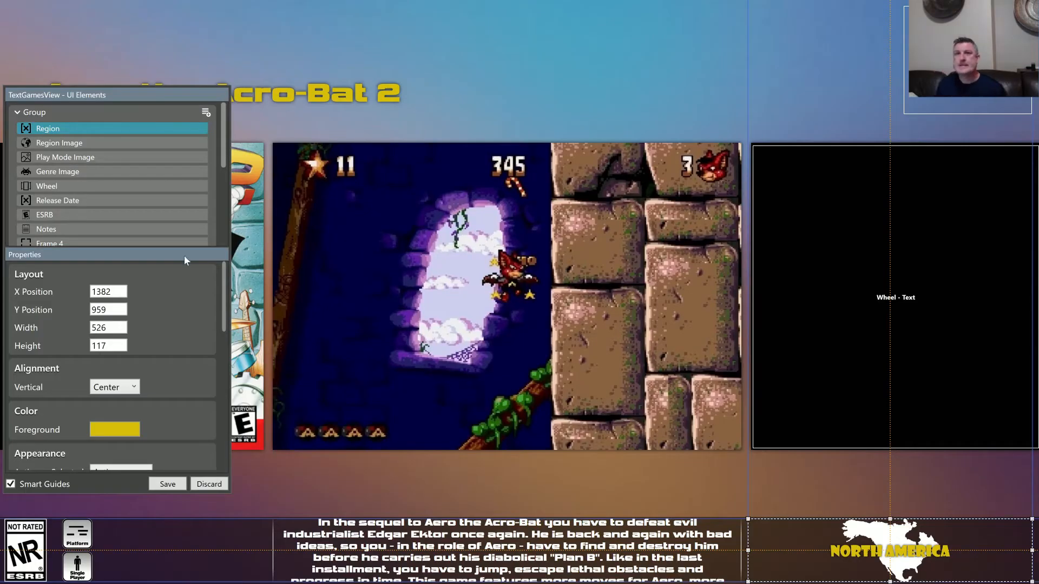
pyautogui.moveTo(124, 93); pyautogui.dragTo(721, 60)
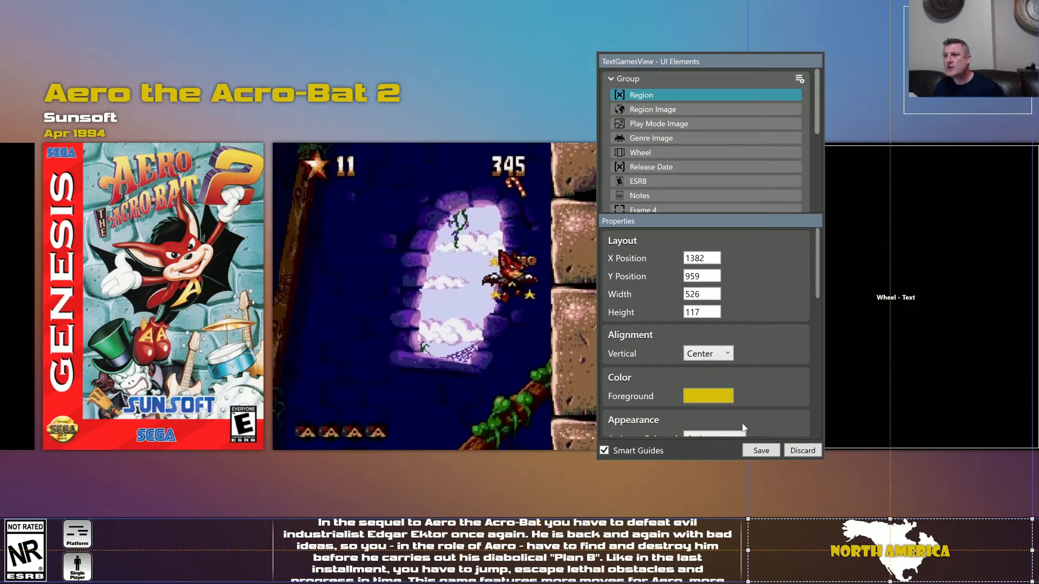
# - Browse the named solid colors for the Region element's foreground fill and cancel without choosing one
pyautogui.click(720, 400)
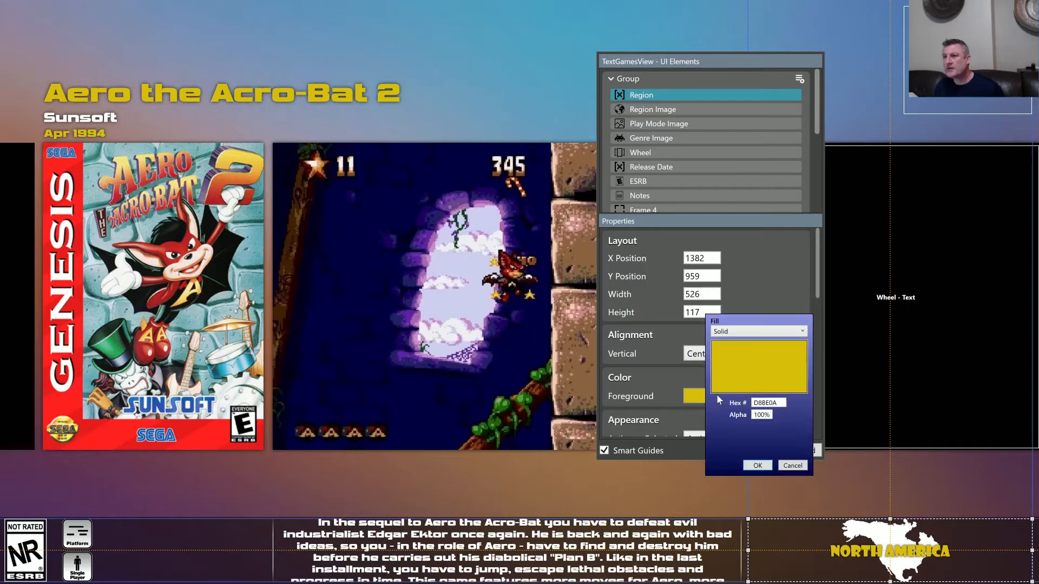
pyautogui.click(765, 371)
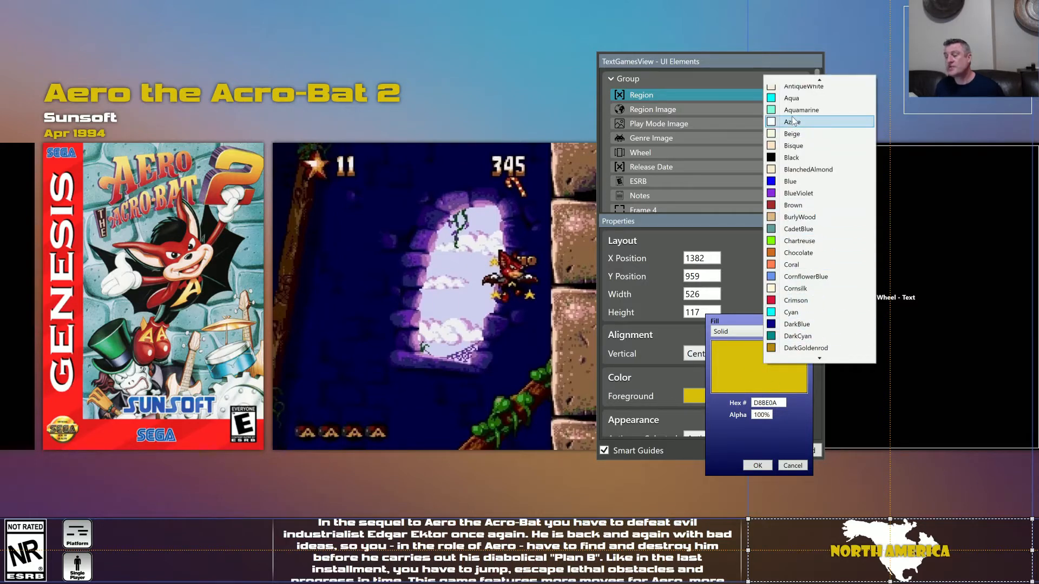
pyautogui.scroll(-2, 792, 122)
pyautogui.scroll(-1, 792, 122)
pyautogui.scroll(-5, 797, 291)
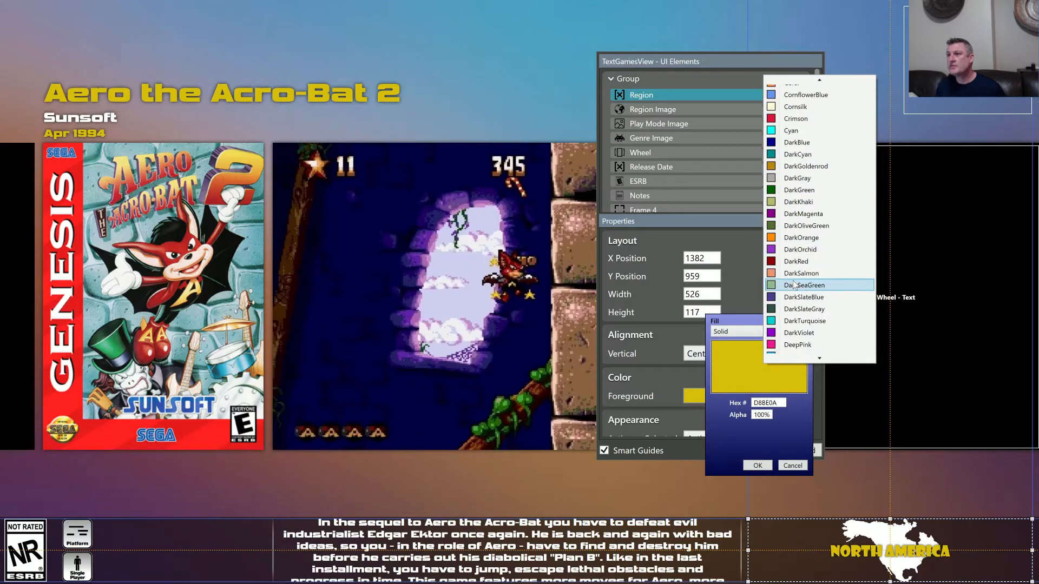
pyautogui.scroll(-20, 796, 291)
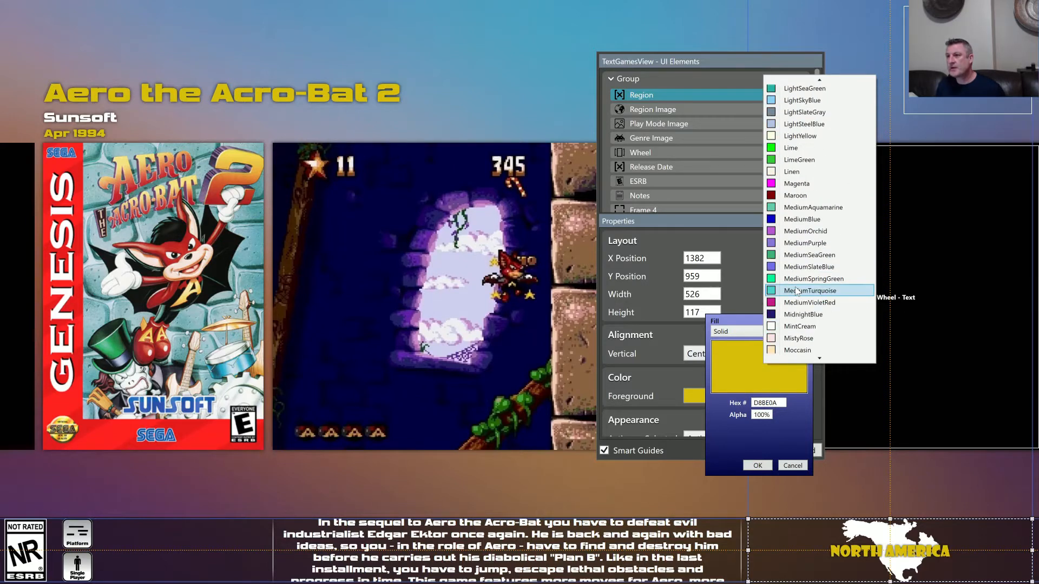
pyautogui.scroll(-11, 796, 292)
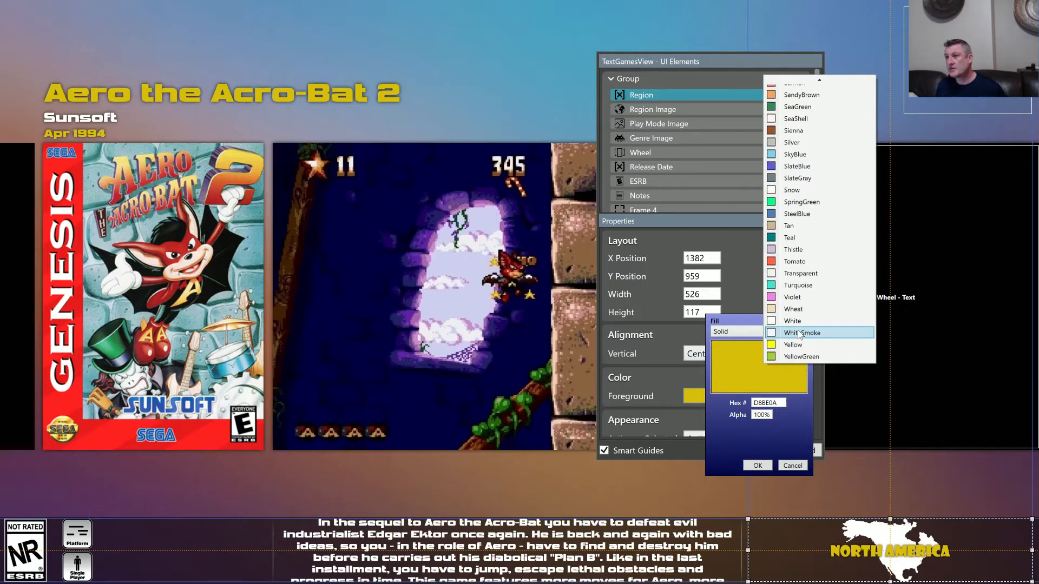
pyautogui.scroll(10, 799, 335)
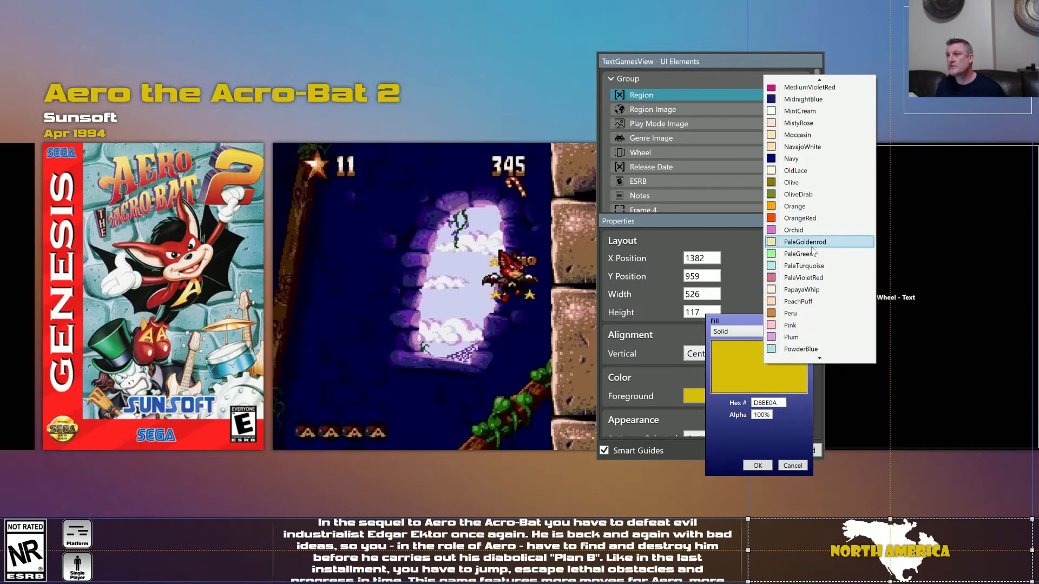
pyautogui.scroll(5, 813, 253)
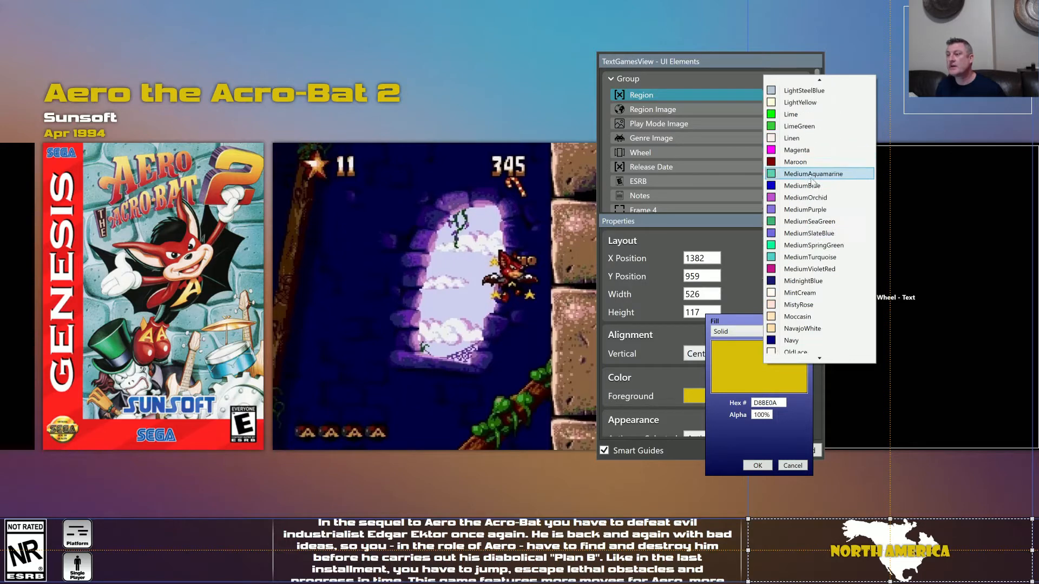
pyautogui.scroll(15, 811, 181)
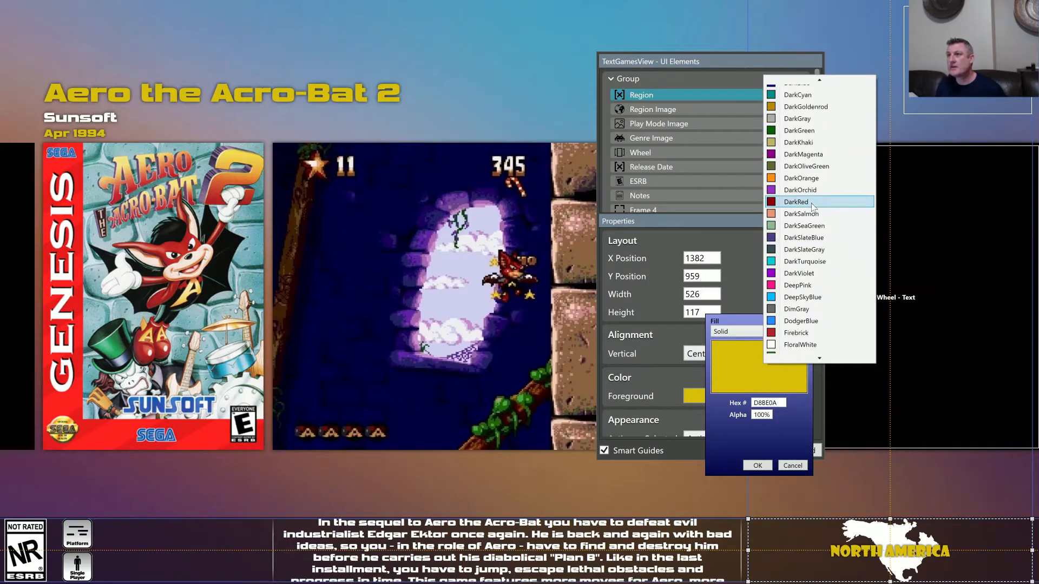
pyautogui.scroll(-3, 813, 207)
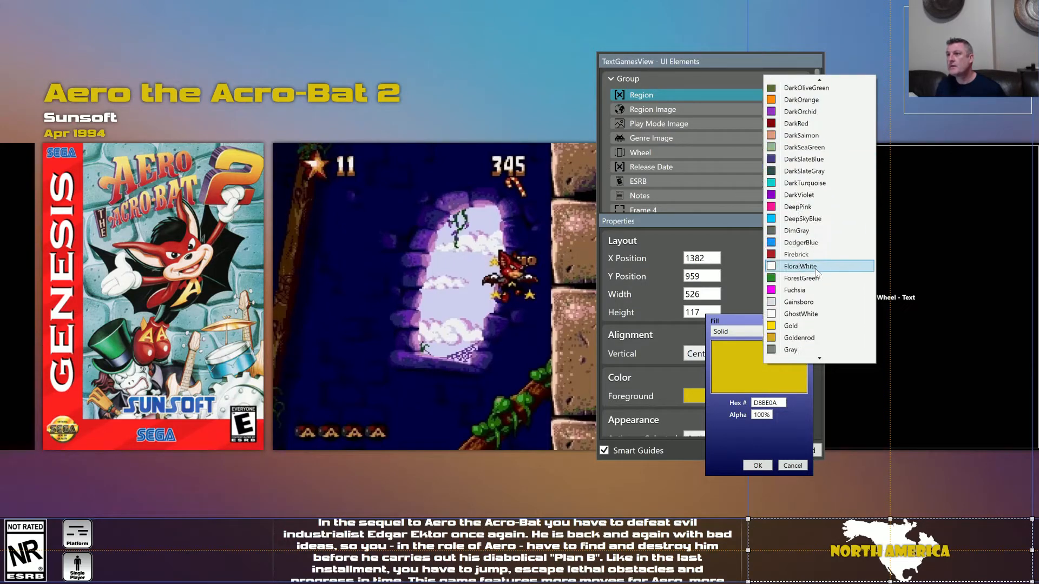
pyautogui.scroll(-20, 816, 271)
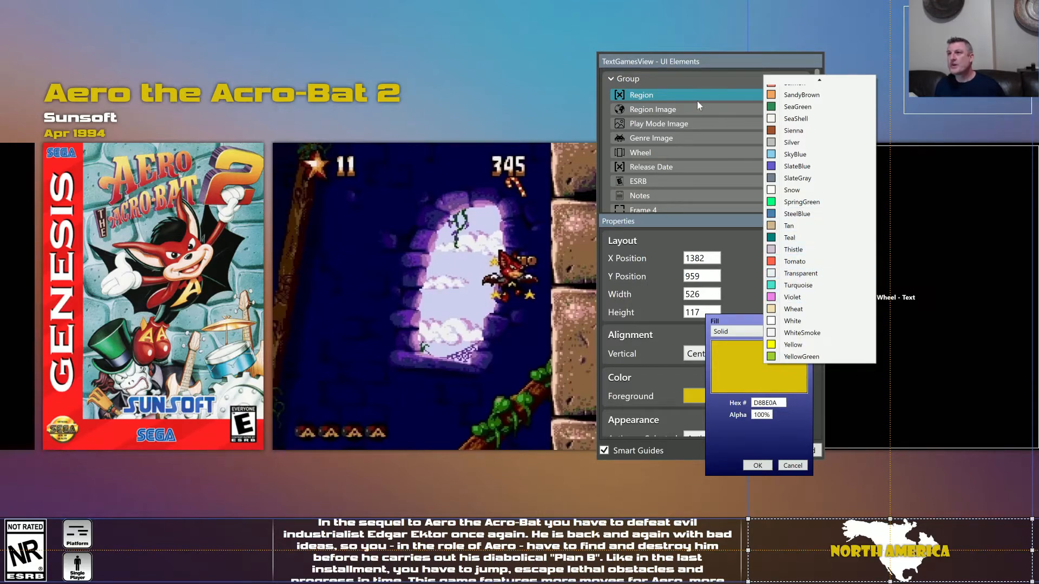
pyautogui.click(693, 66)
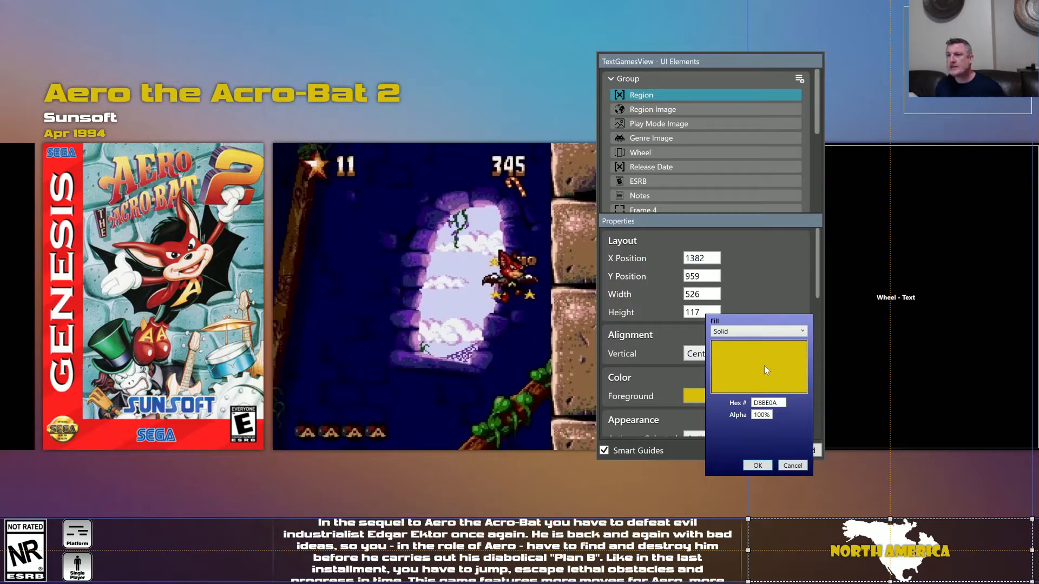
pyautogui.click(804, 468)
# - Examine the Region element's remaining properties, including its text, default value and drop shadow effect settings
pyautogui.scroll(-6, 751, 391)
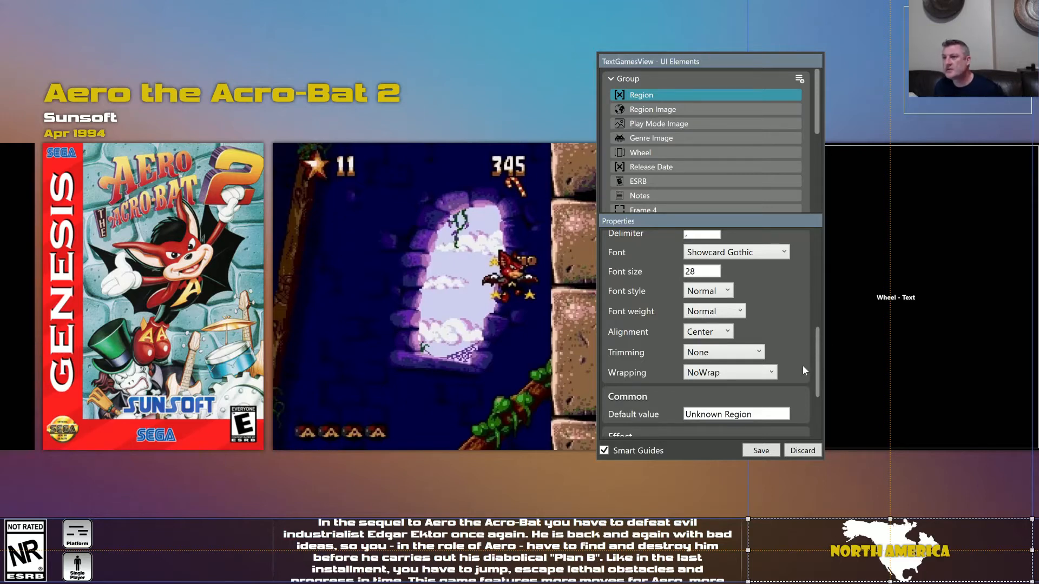
pyautogui.scroll(-3, 803, 371)
pyautogui.scroll(5, 804, 371)
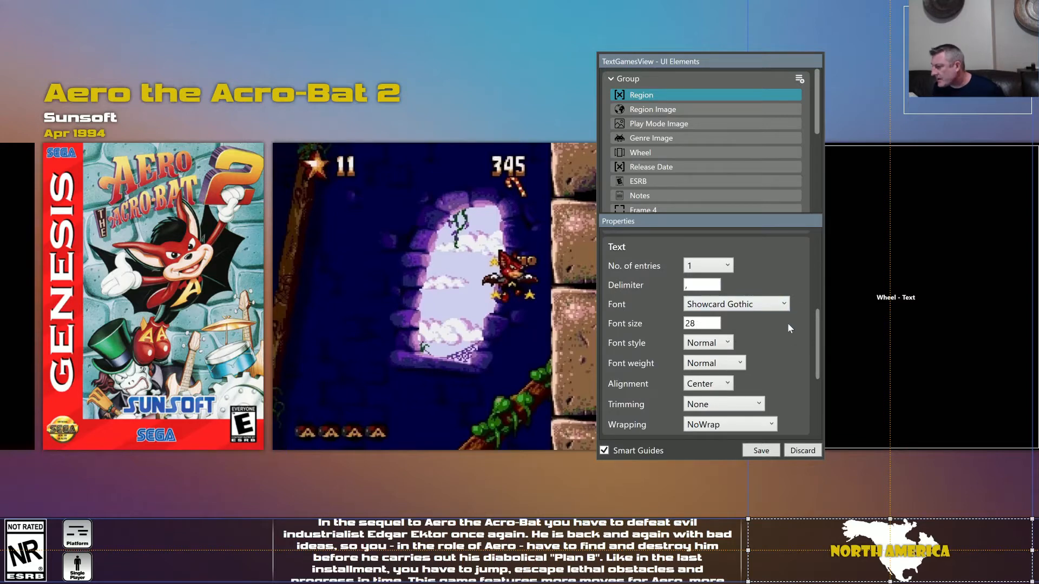
pyautogui.scroll(-3, 780, 339)
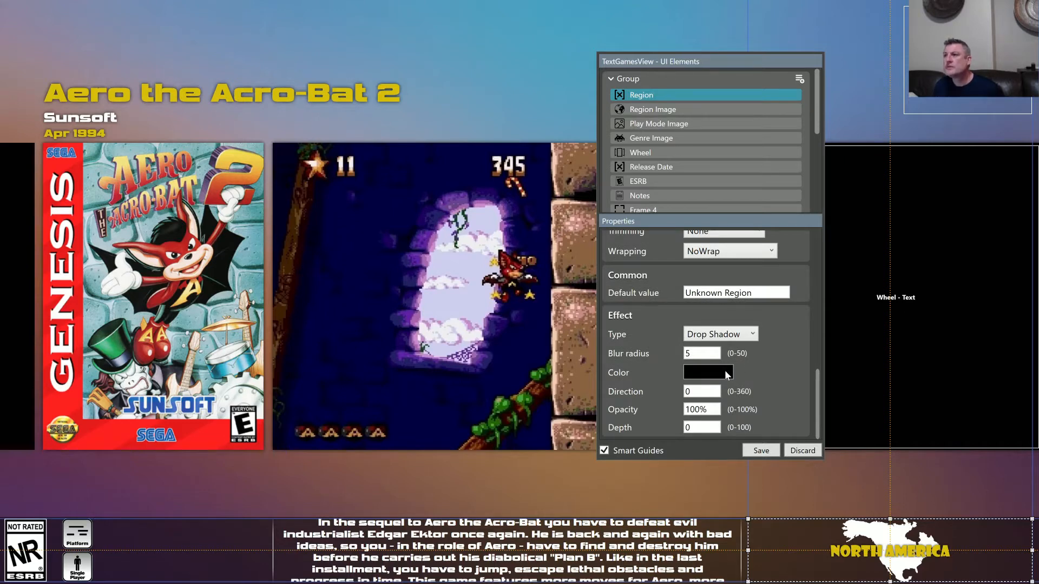
# - Select the Title element, inspect the named and custom color choices for its drop shadow, and cancel without changing the color
pyautogui.click(346, 95)
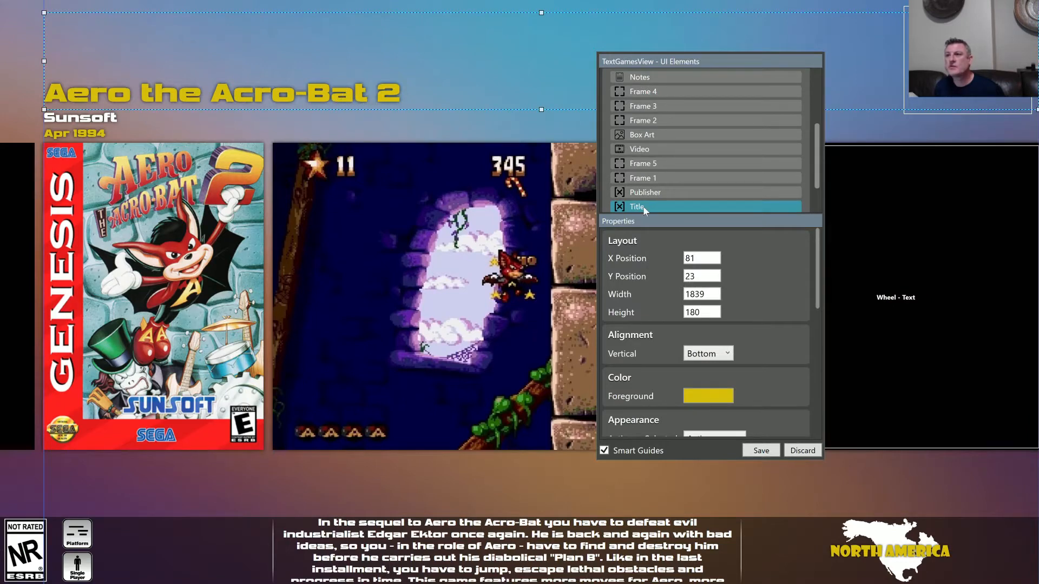
pyautogui.scroll(-5, 727, 314)
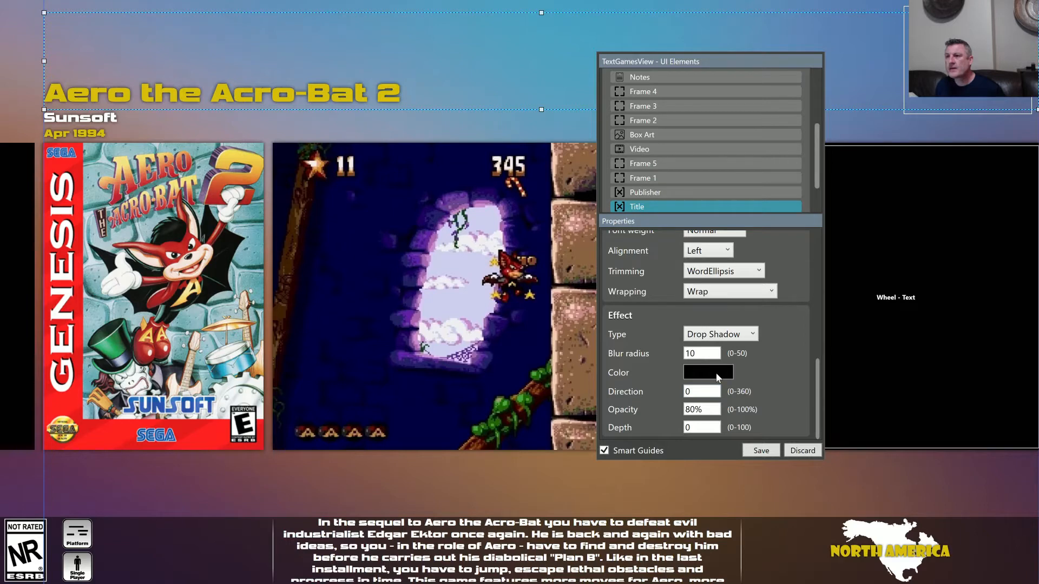
pyautogui.click(717, 374)
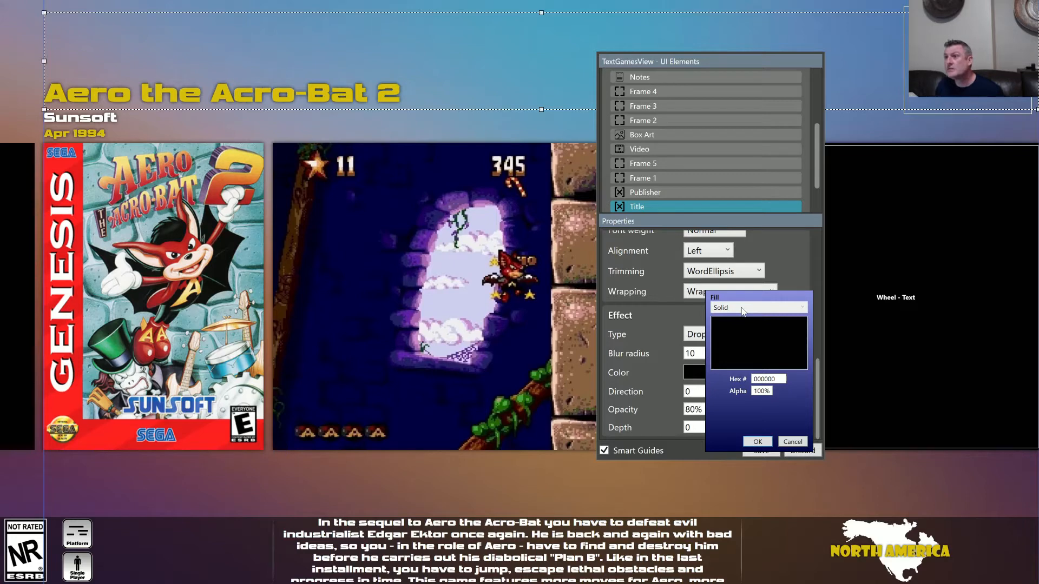
pyautogui.click(758, 347)
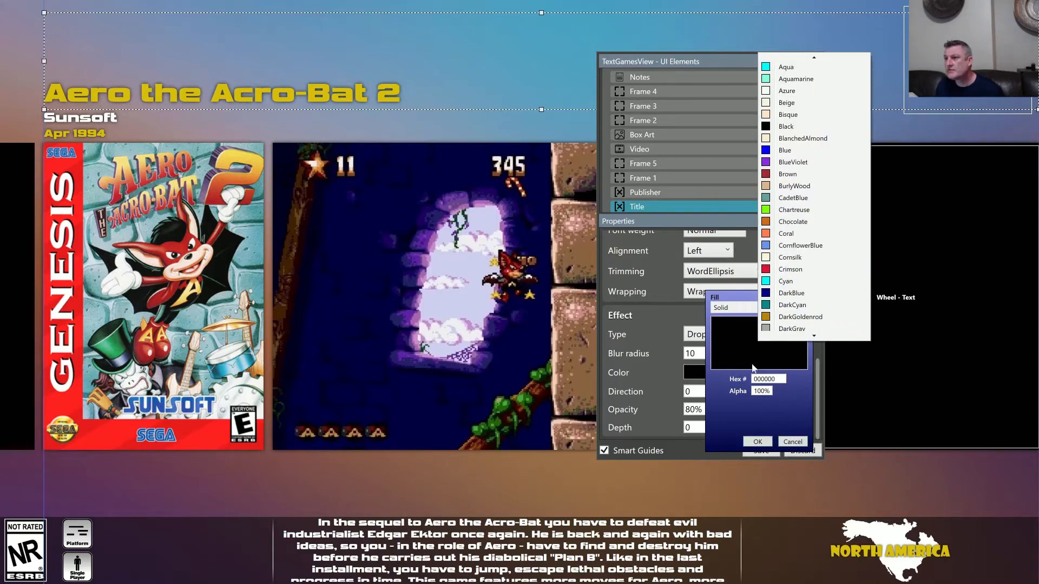
pyautogui.scroll(-1, 753, 368)
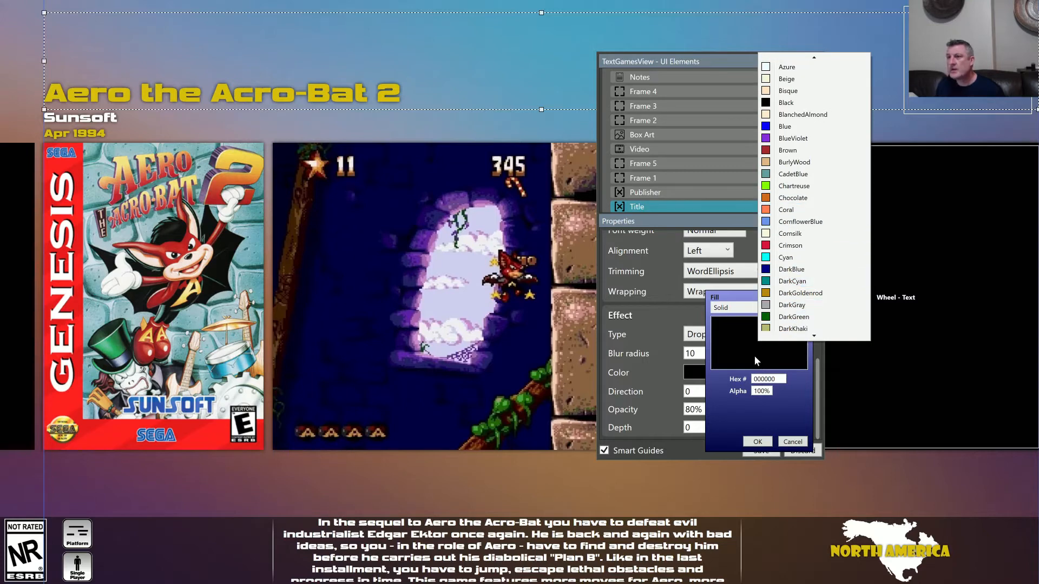
pyautogui.click(736, 346)
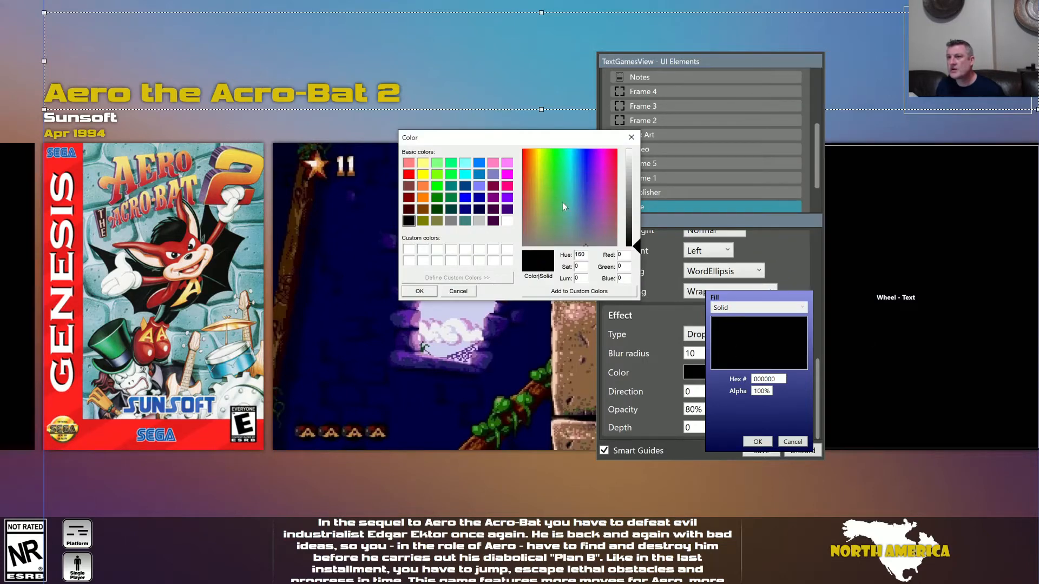
pyautogui.click(458, 292)
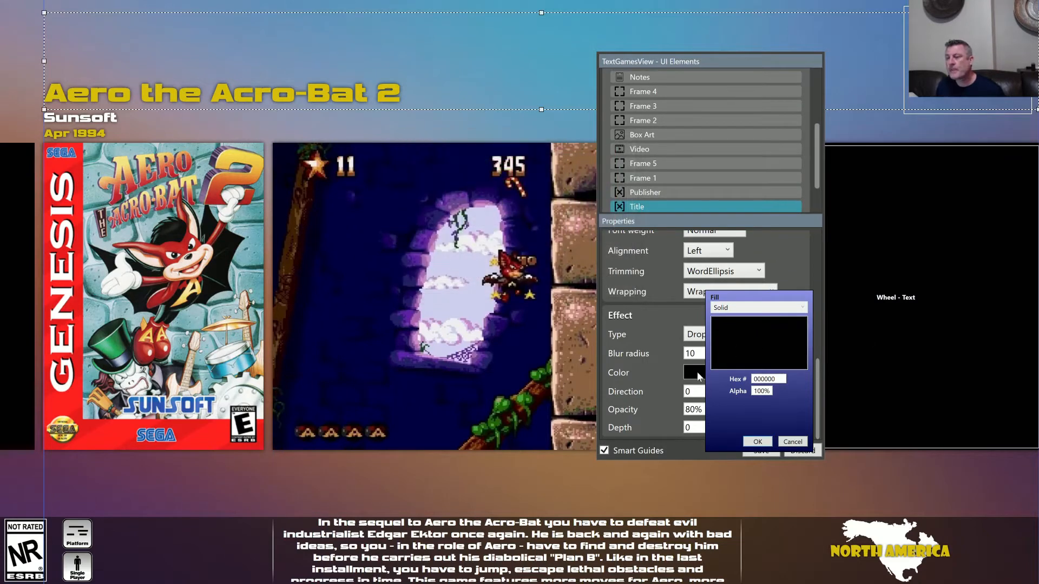
pyautogui.click(793, 442)
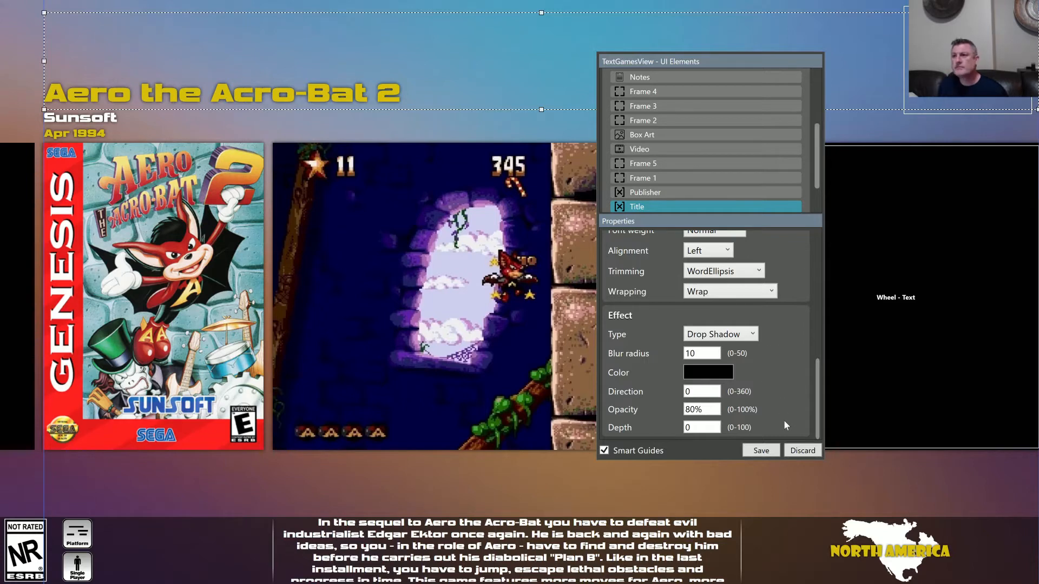
# - Add an Image element to the TextGamesView group and move it above the video, at about X 783, Y 20
pyautogui.moveTo(705, 64); pyautogui.dragTo(729, 80)
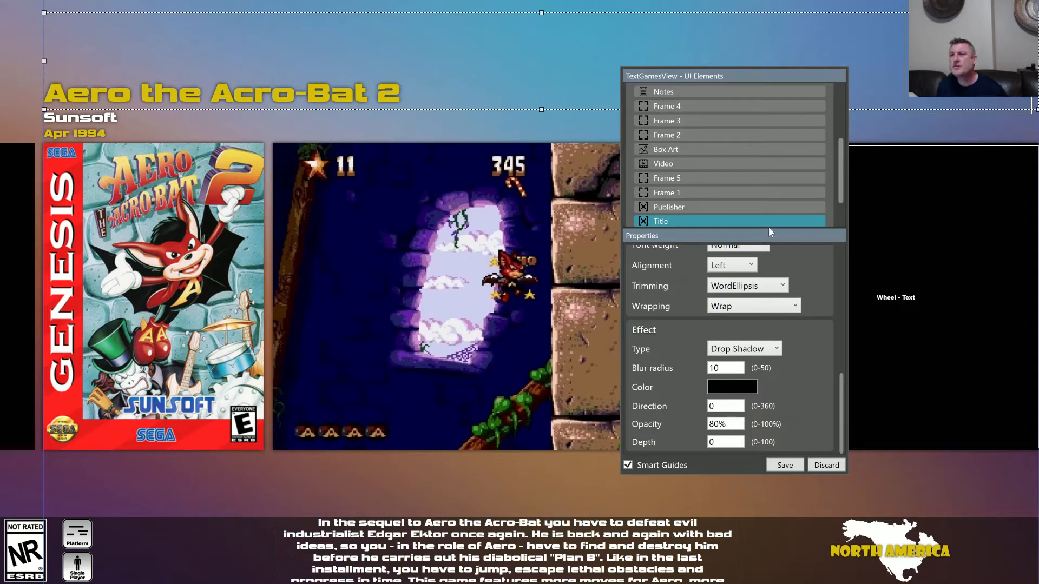
pyautogui.scroll(2, 841, 192)
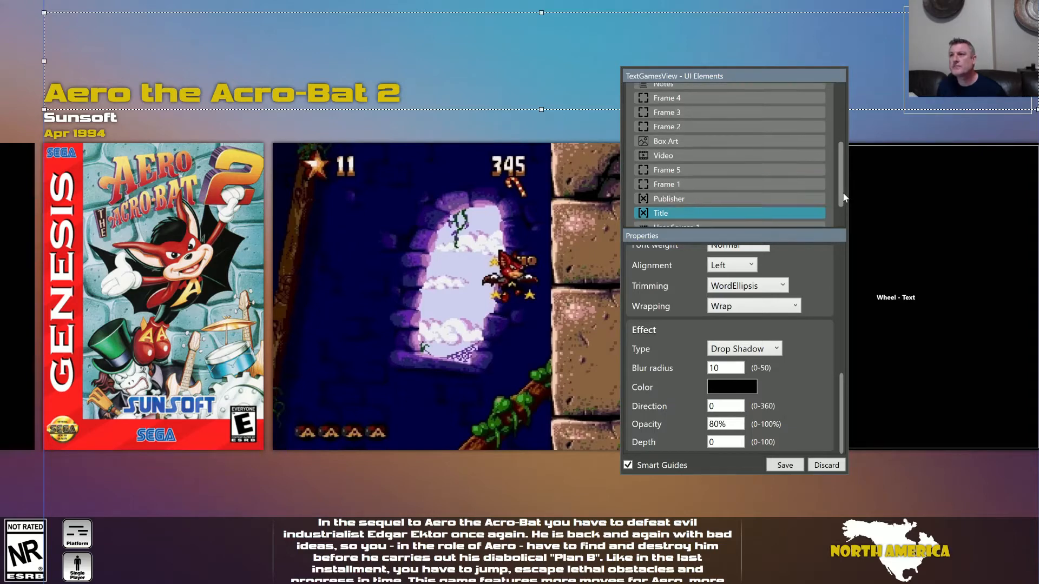
pyautogui.scroll(2, 826, 107)
pyautogui.click(821, 93)
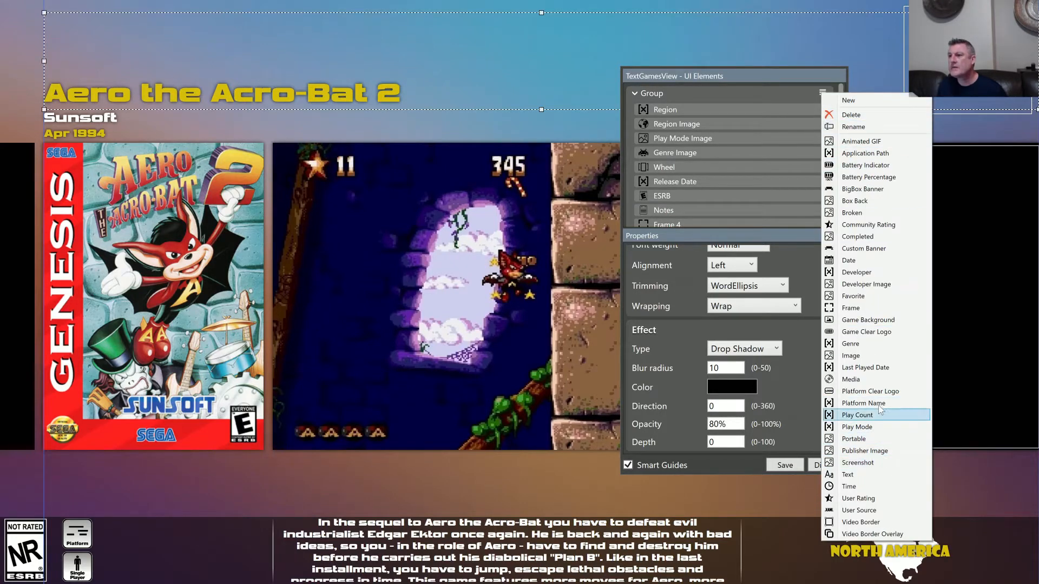
pyautogui.click(866, 357)
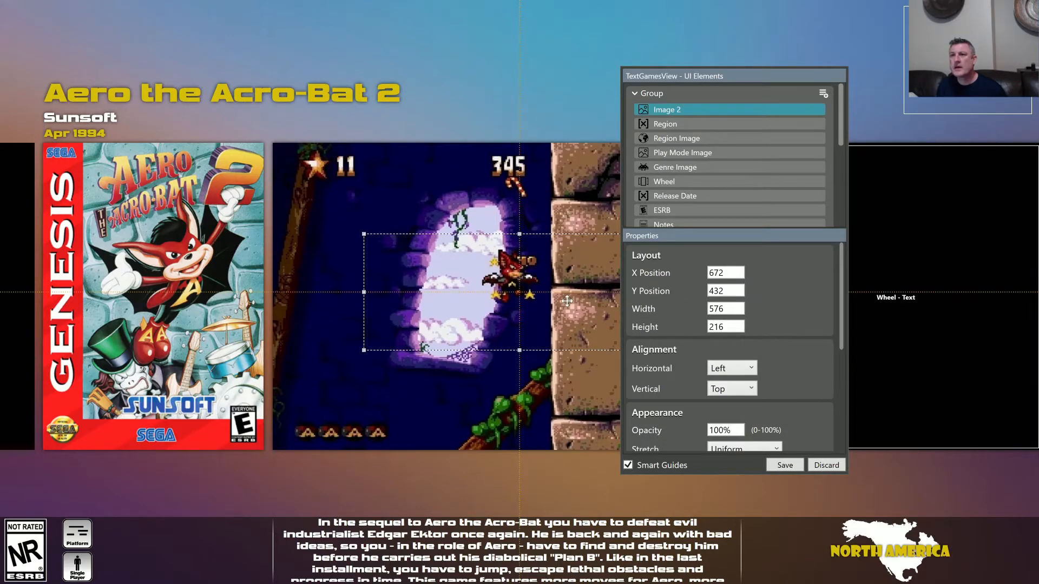
pyautogui.moveTo(547, 292); pyautogui.dragTo(608, 70)
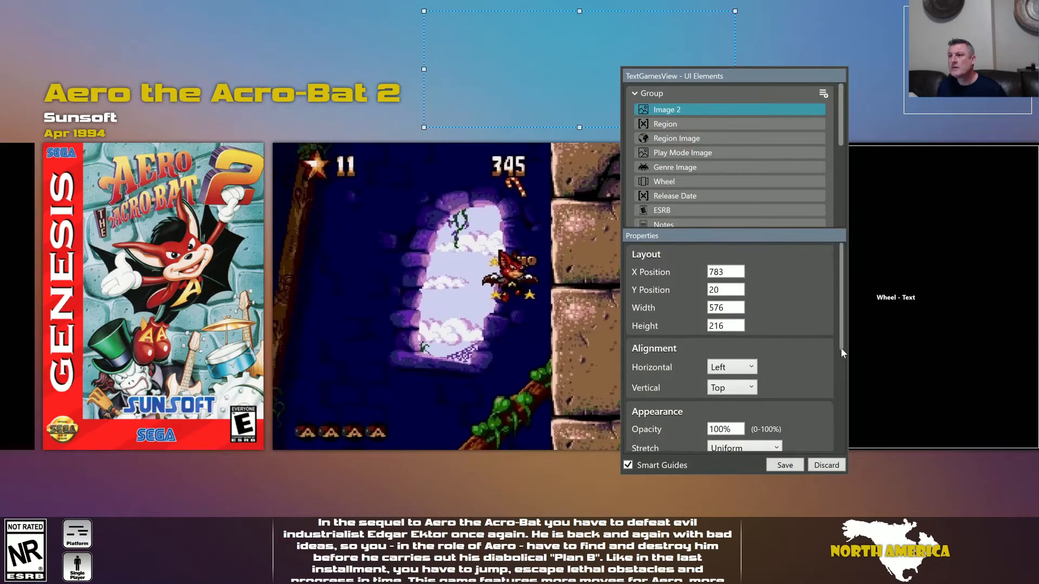
# - Set the new image's folder to Wallpaper, filename to Platform Or Playlist and fallback to hrt_rust_metal_7.jpg
pyautogui.moveTo(841, 349); pyautogui.dragTo(855, 418)
pyautogui.click(793, 355)
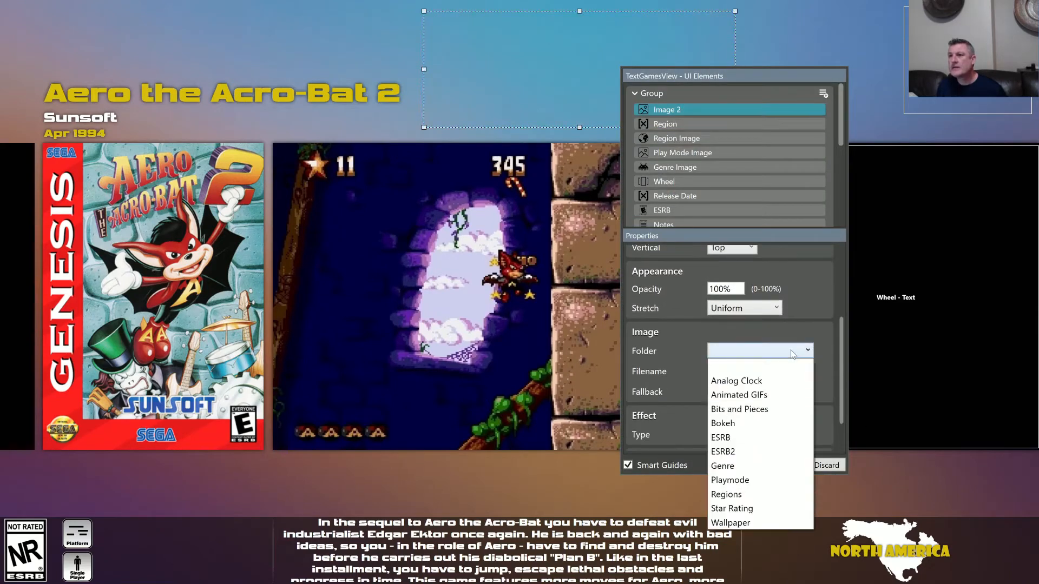
pyautogui.click(758, 524)
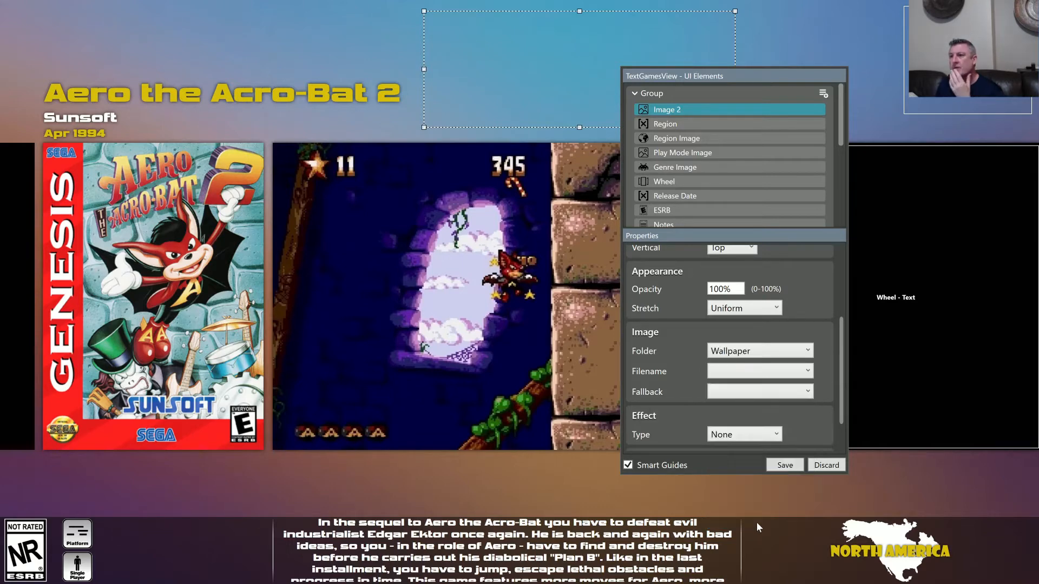
pyautogui.click(734, 373)
pyautogui.click(736, 387)
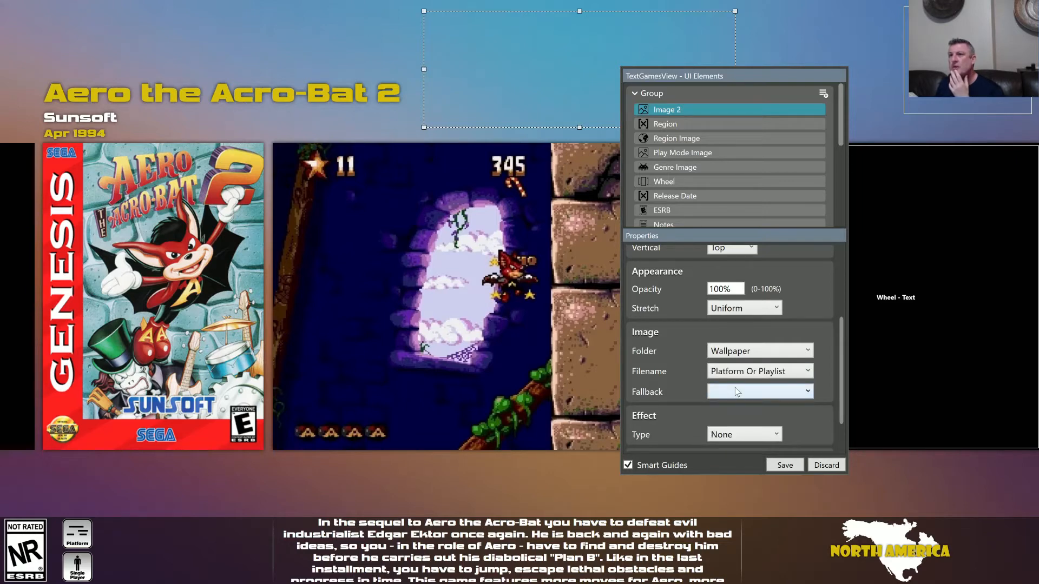
pyautogui.click(741, 395)
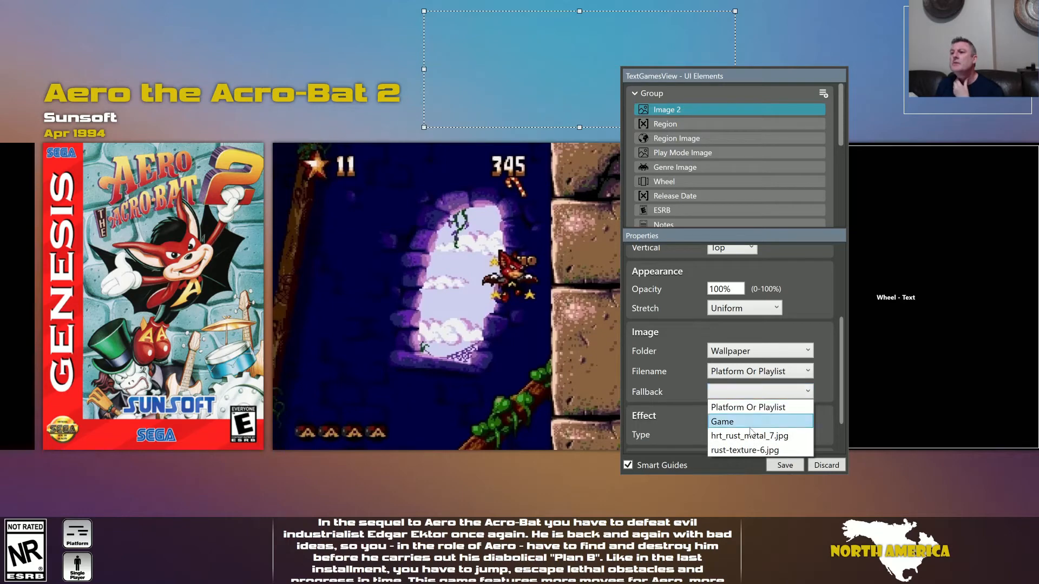
pyautogui.click(754, 436)
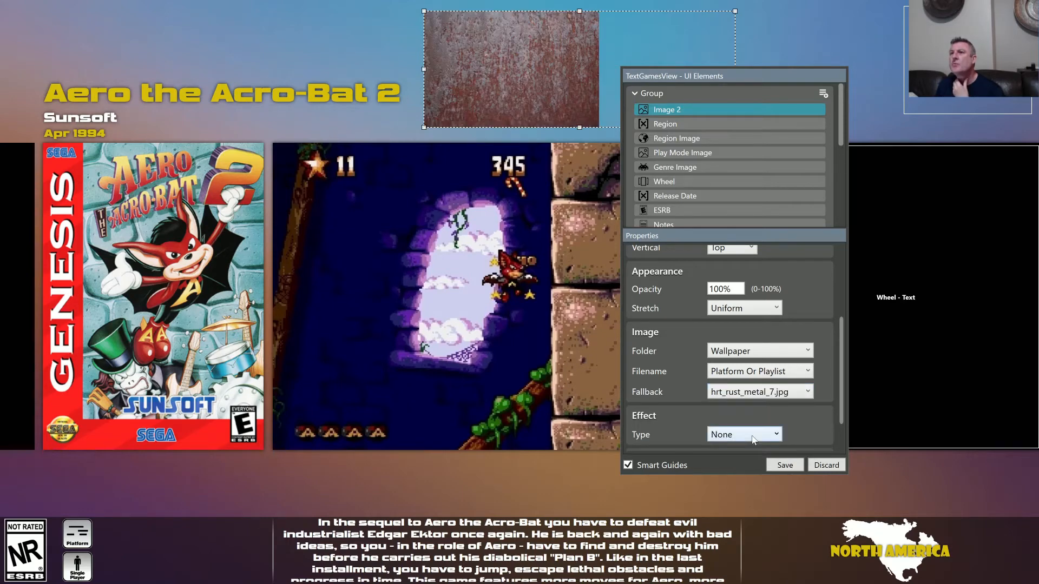
# - Set the new image's stretch to Fill, shrink it from its lower-left corner, and save the view
pyautogui.click(742, 311)
pyautogui.click(738, 324)
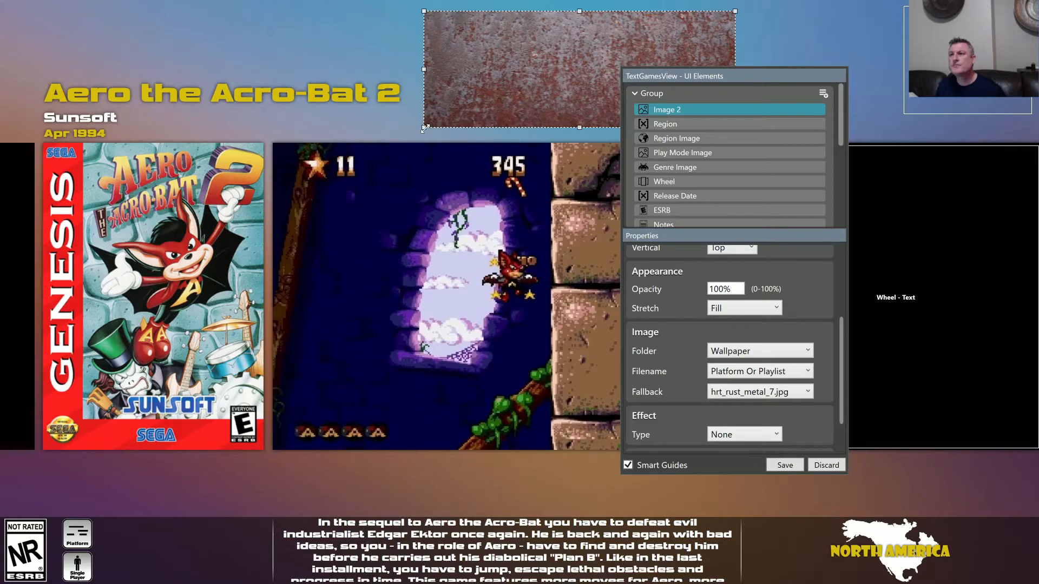
pyautogui.moveTo(425, 128); pyautogui.dragTo(471, 116)
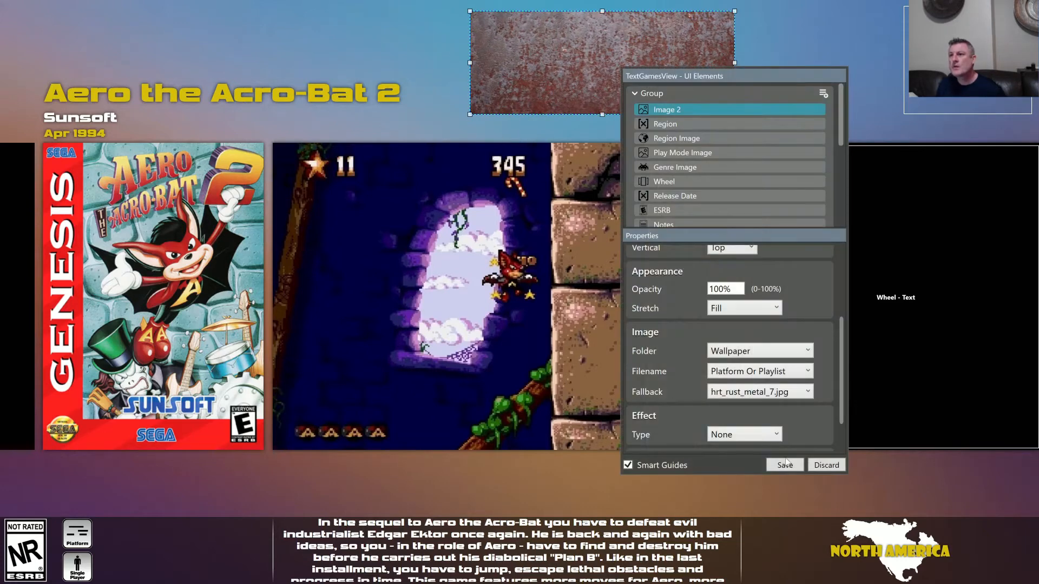
pyautogui.click(785, 464)
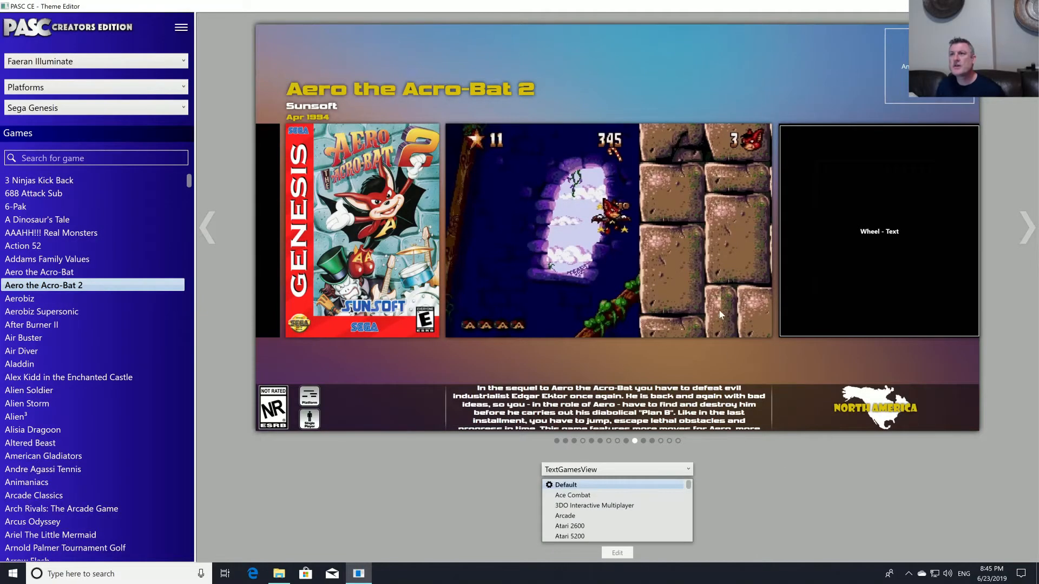
# - Switch the previewed platform to 3DO Interactive Multiplayer
pyautogui.click(145, 104)
pyautogui.scroll(5, 112, 103)
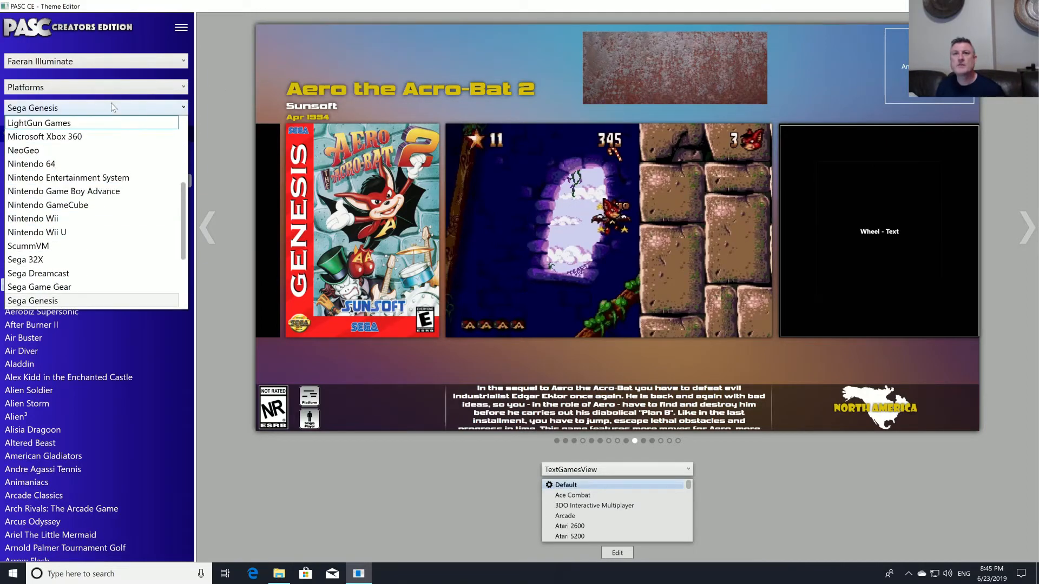
pyautogui.scroll(4, 117, 121)
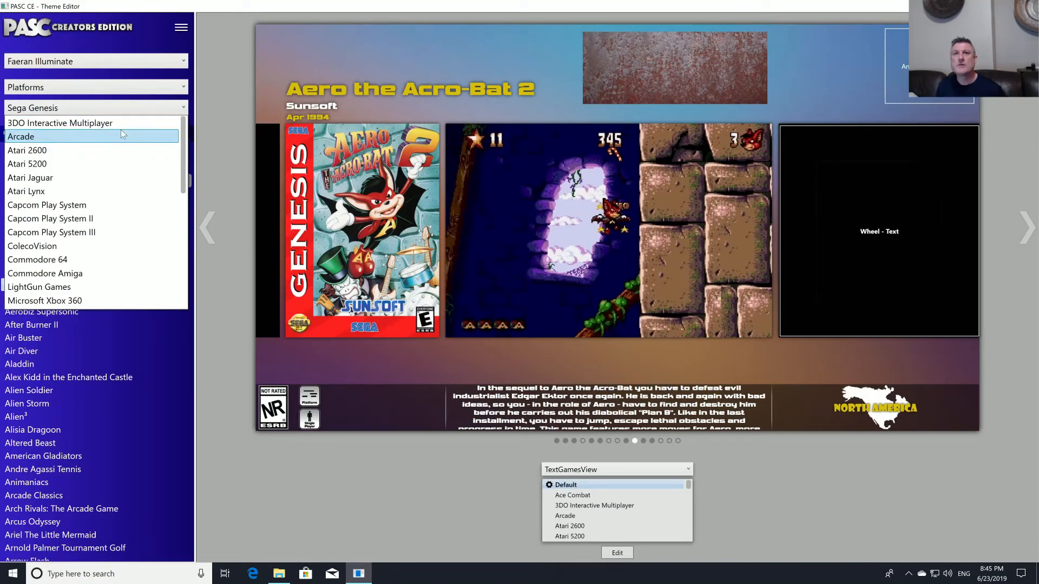
pyautogui.click(125, 123)
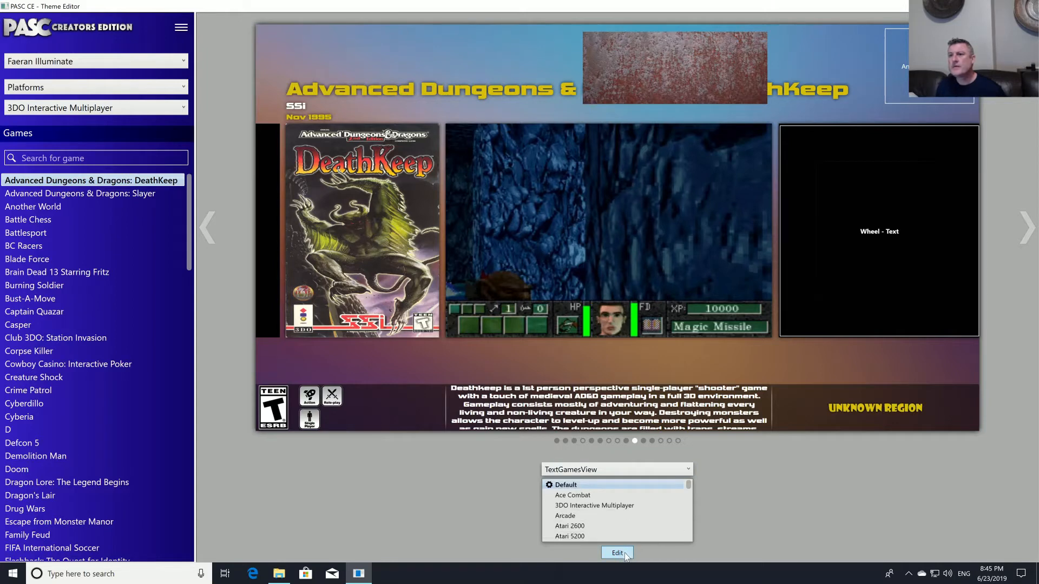
# - Open the BigBox Media Overrides folder in File Explorer and copy the 3DO Interactive Multiplayer image from Images > Platforms > Fanart
pyautogui.click(181, 28)
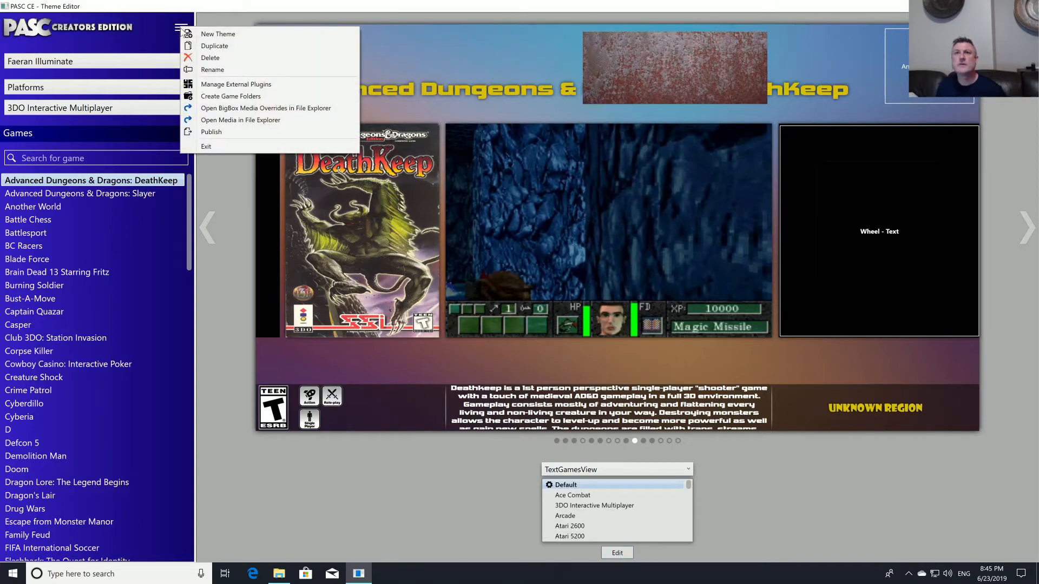
pyautogui.click(219, 109)
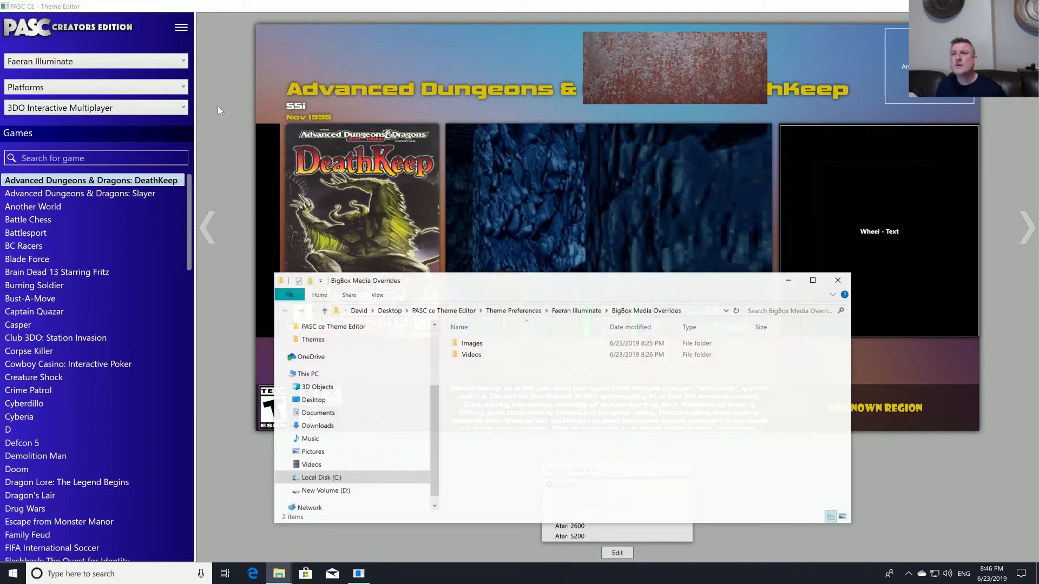
pyautogui.doubleClick(479, 346)
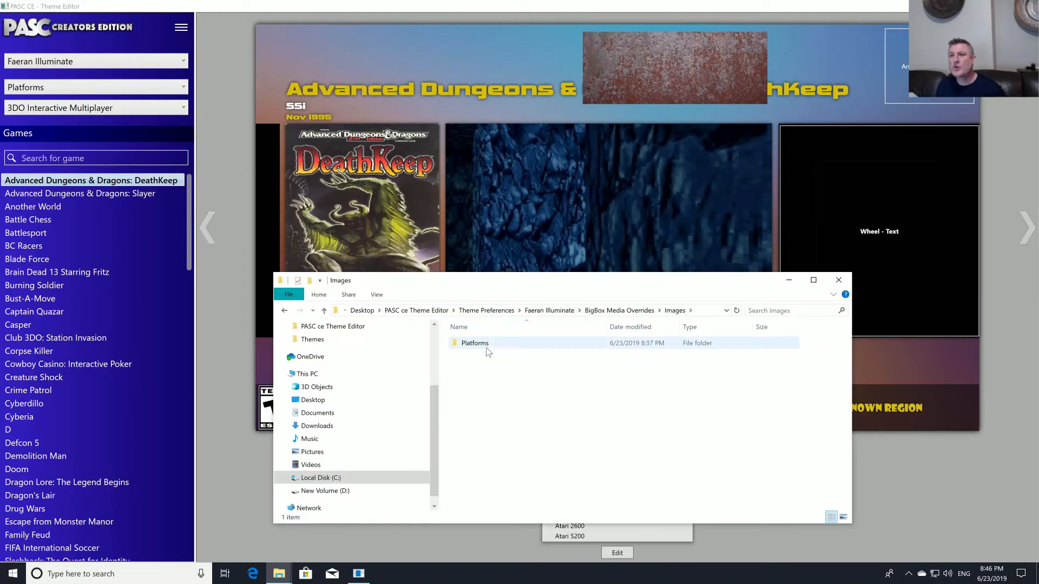
pyautogui.doubleClick(486, 347)
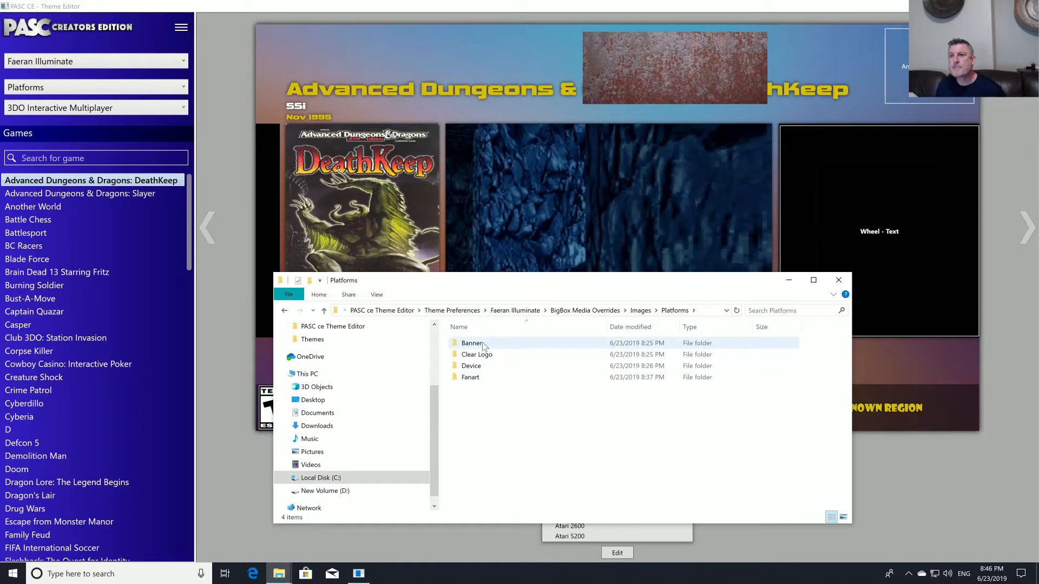
pyautogui.doubleClick(486, 377)
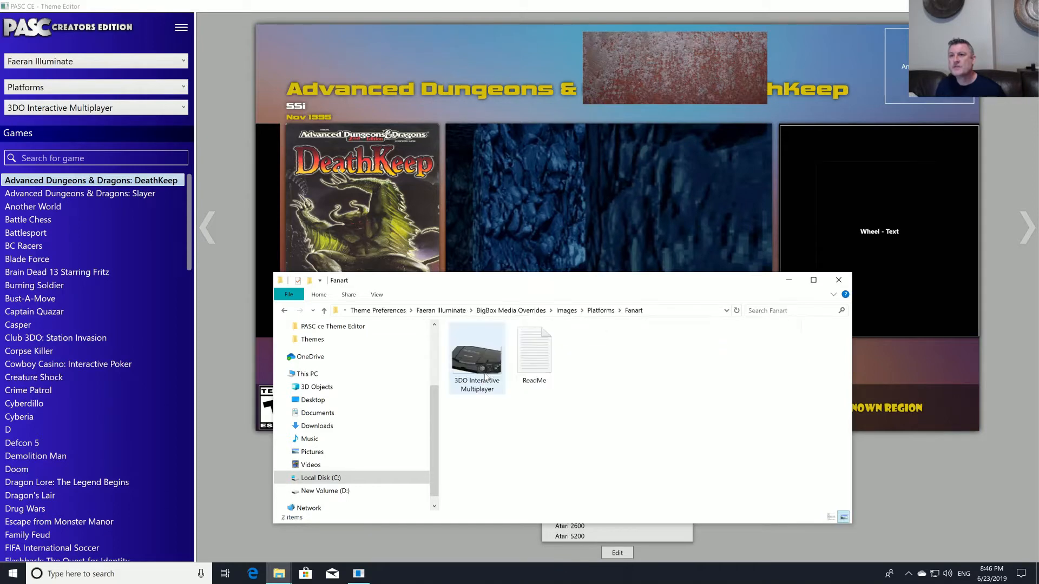
pyautogui.rightClick(485, 378)
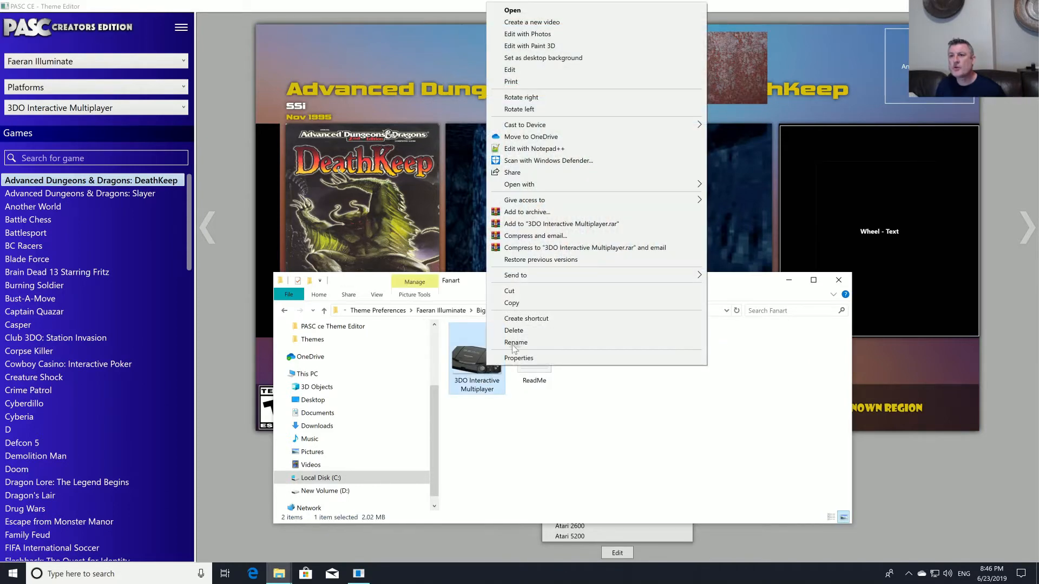
pyautogui.click(511, 303)
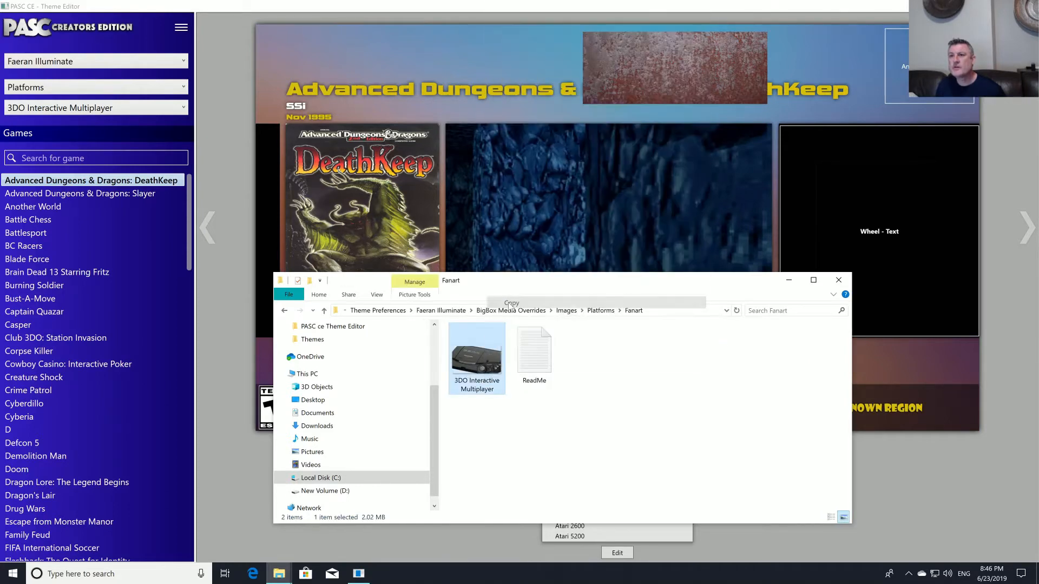
# - Paste the copied 3DO Interactive Multiplayer image into the Faeran Illuminate theme's Images > Wallpaper folder and close File Explorer
pyautogui.click(324, 311)
pyautogui.click(324, 312)
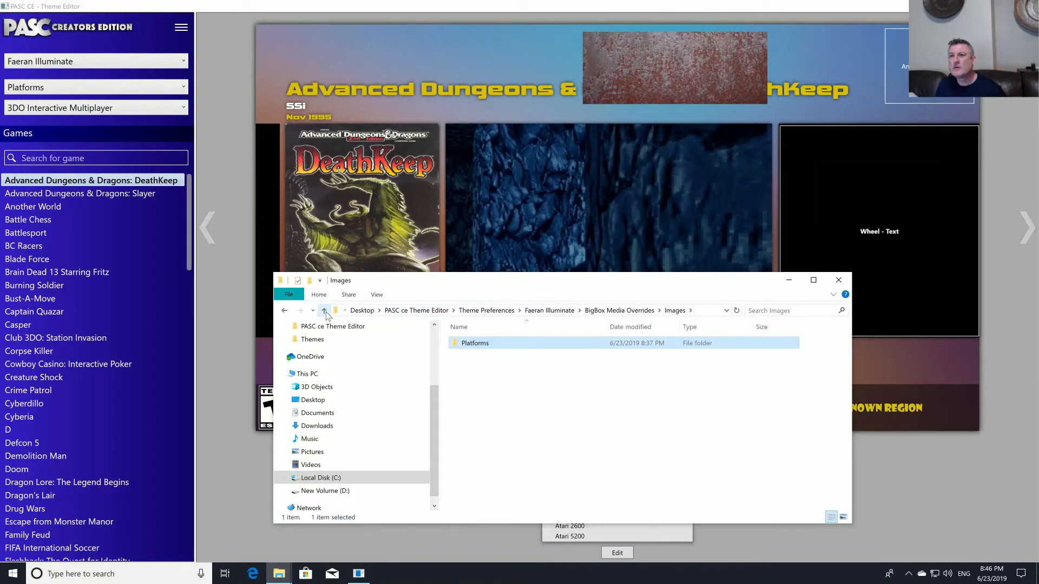
pyautogui.click(324, 312)
pyautogui.click(325, 311)
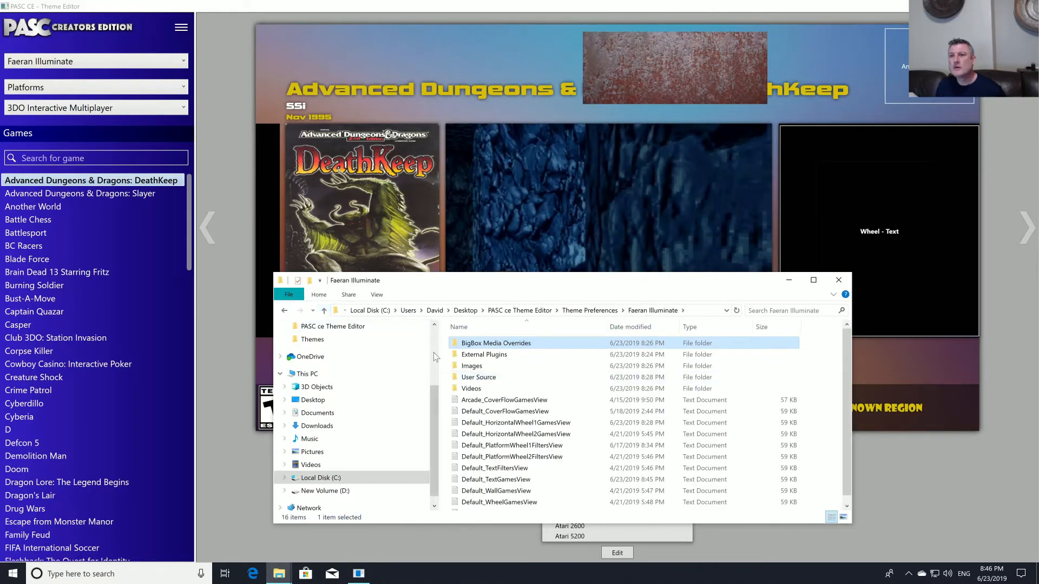
pyautogui.doubleClick(484, 367)
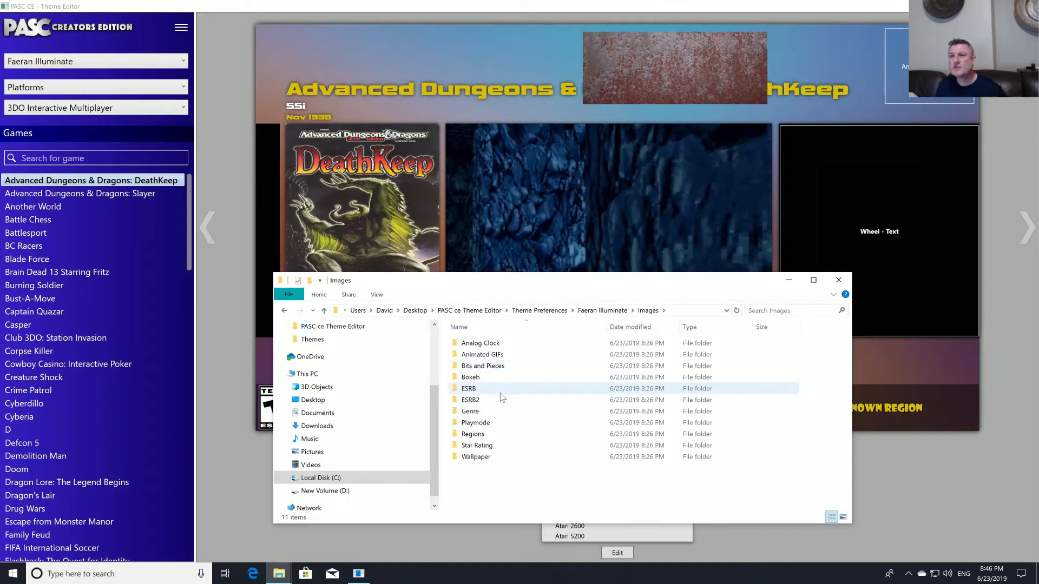
pyautogui.doubleClick(494, 458)
pyautogui.rightClick(513, 445)
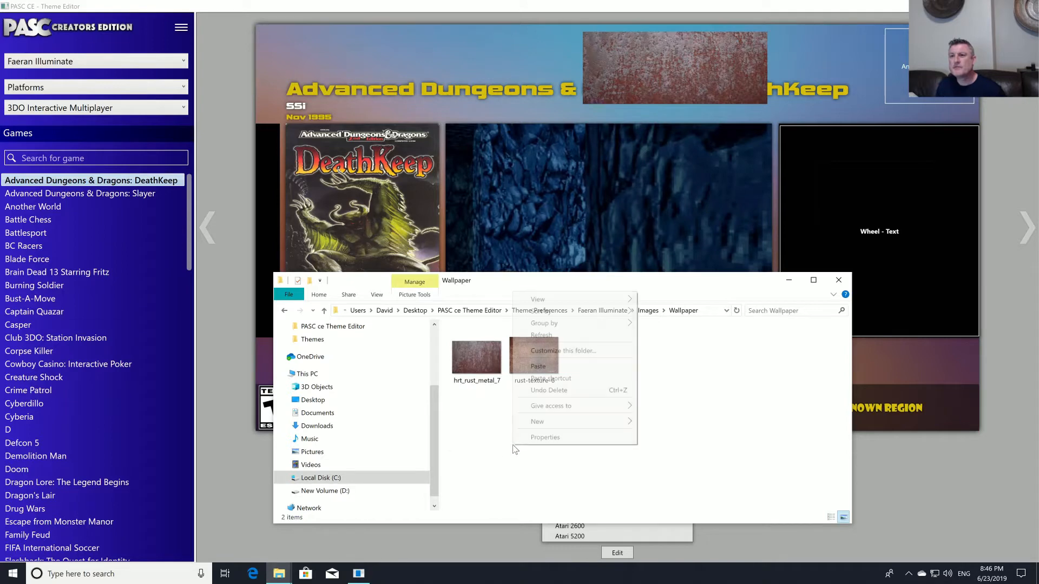
pyautogui.click(539, 367)
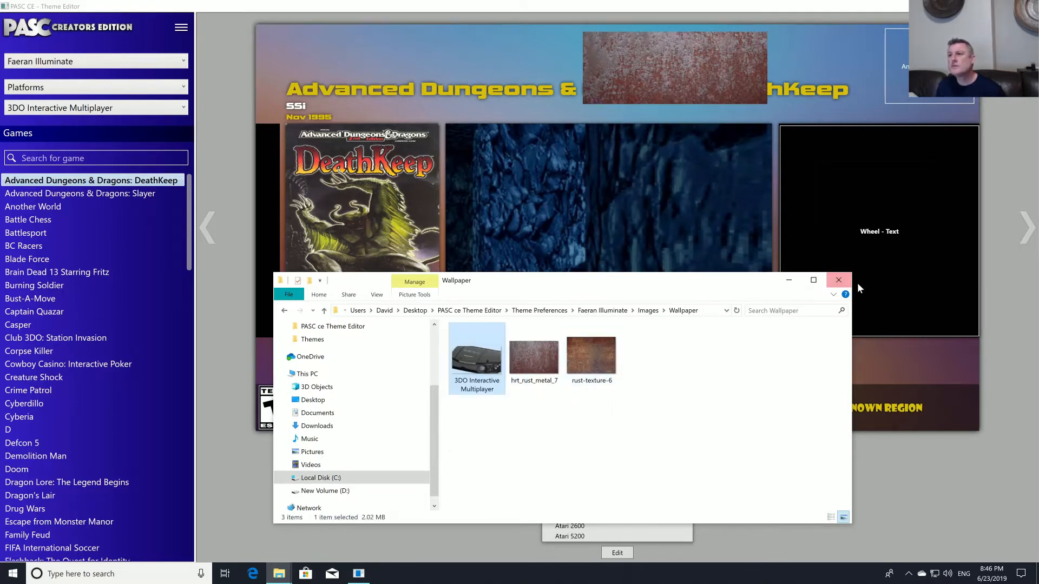
pyautogui.click(839, 280)
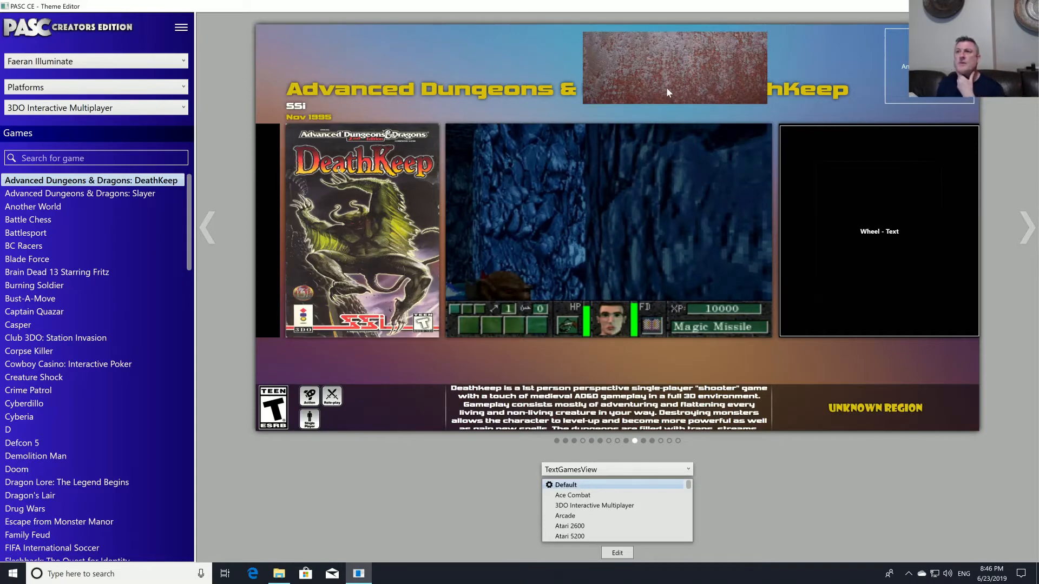
# - Preview the new image with Advanced Dungeons & Dragons: Slayer, and compare it with the Arcade platform
pyautogui.click(78, 194)
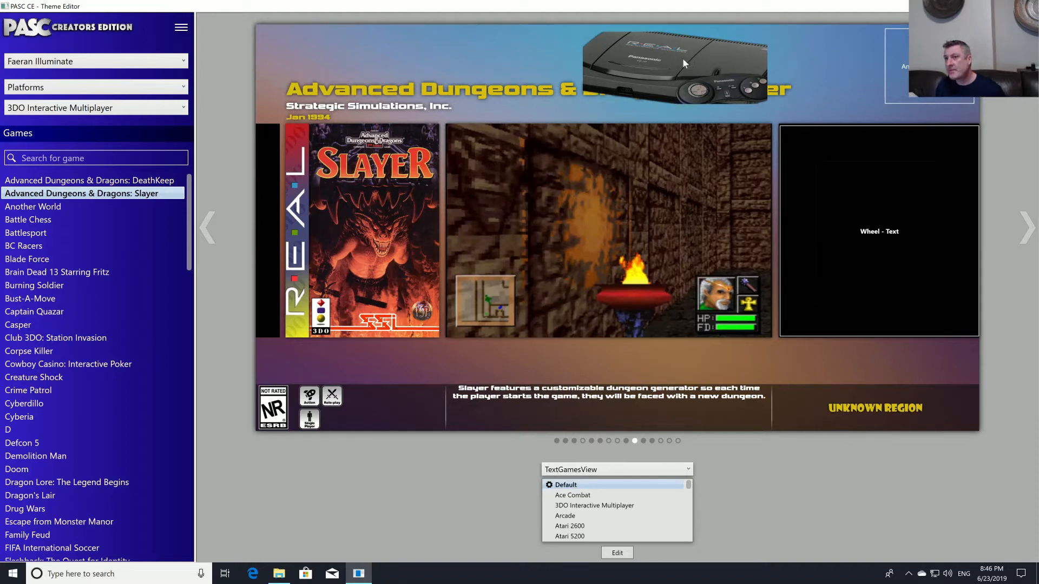
pyautogui.click(143, 109)
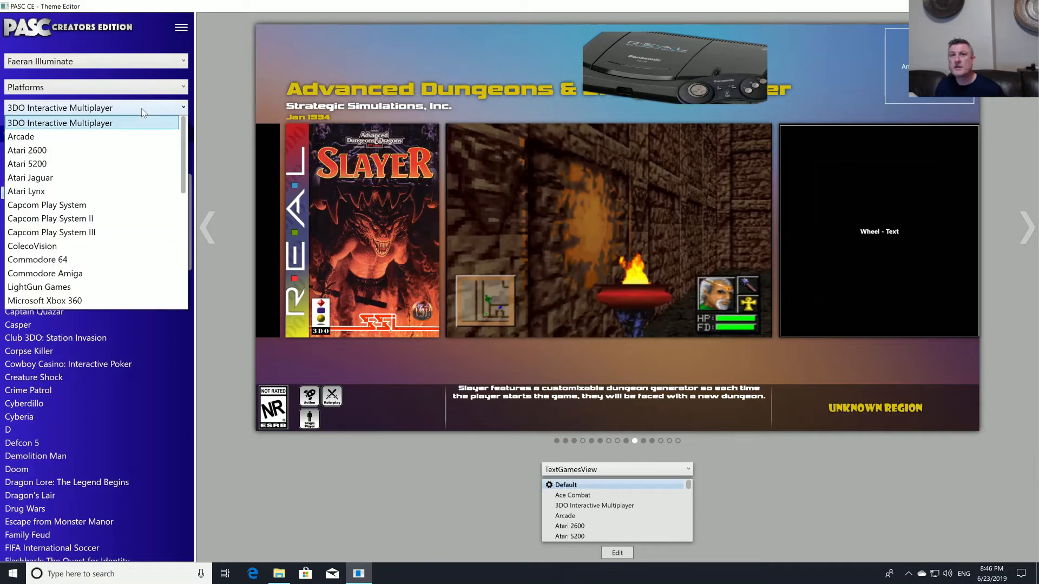
pyautogui.click(141, 136)
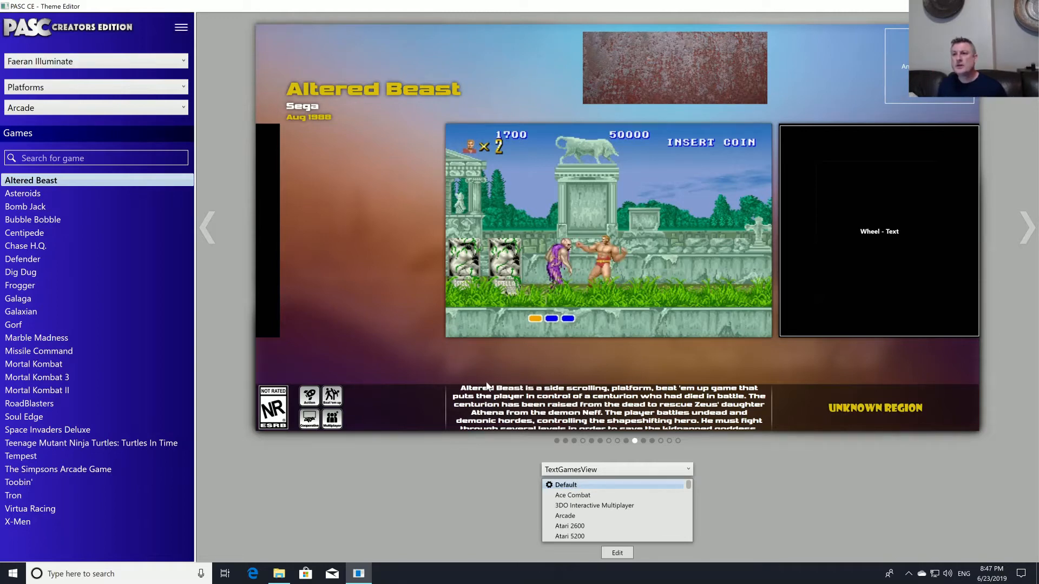
# - Switch the preview to CoverFlowGamesView and open the management of external plugins
pyautogui.click(557, 442)
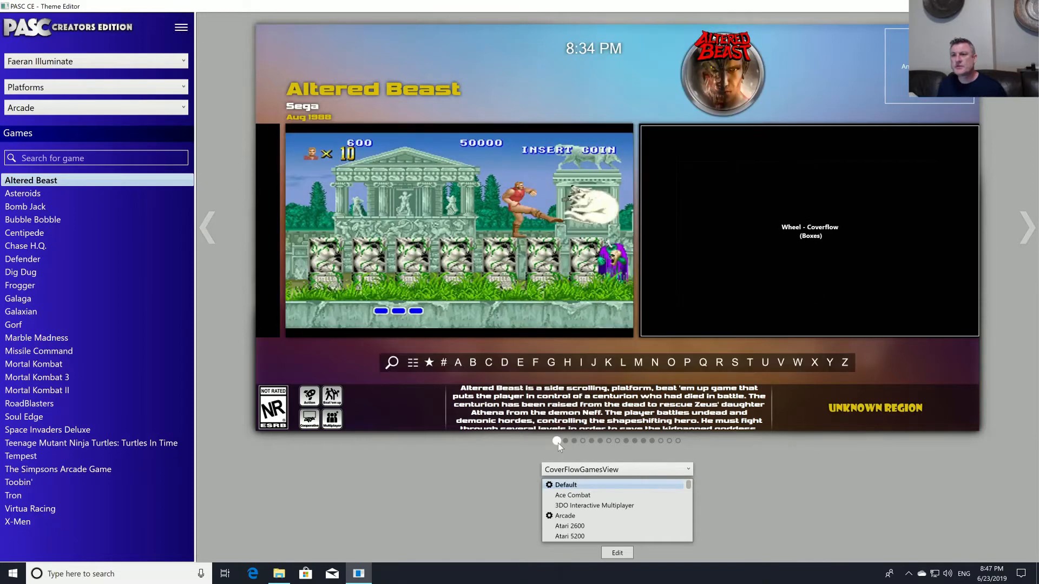
pyautogui.click(181, 29)
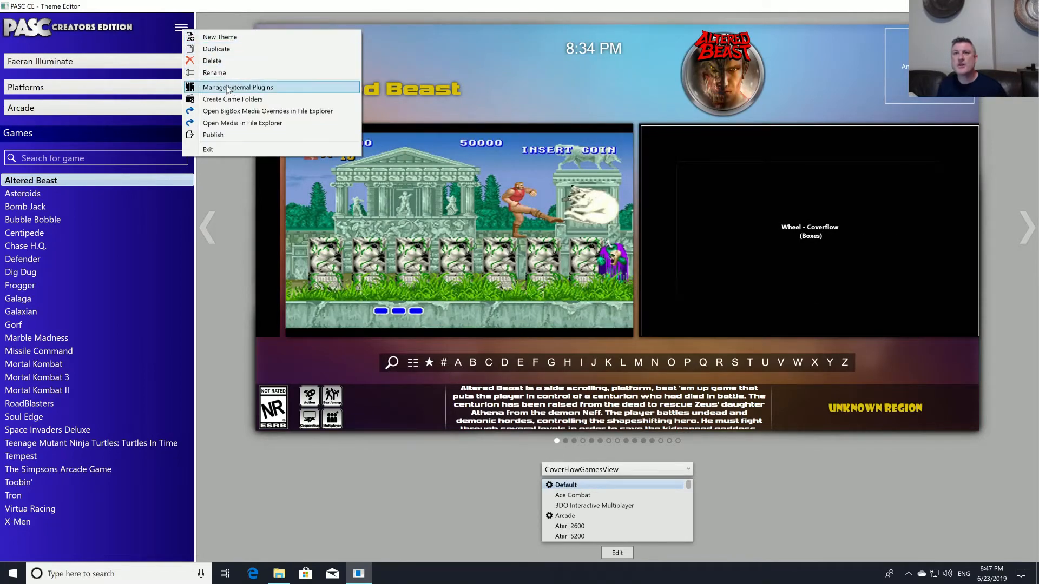
pyautogui.click(246, 87)
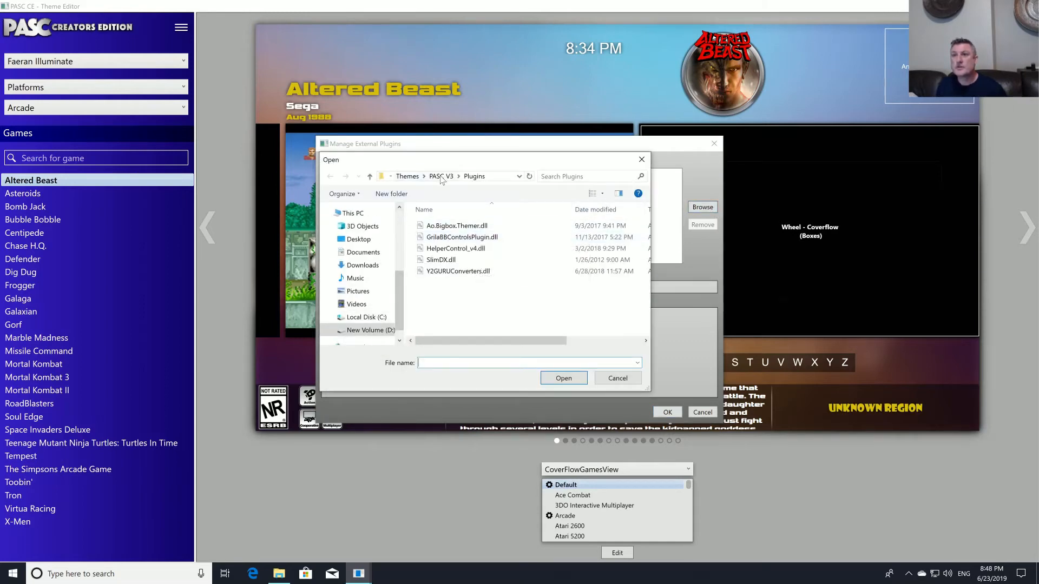
# - Add GrilaBBControlsPlugin.dll and SlimDX.dll from the Themes > PASC V3 > Plugins folder as external plugins
pyautogui.click(370, 177)
pyautogui.click(369, 177)
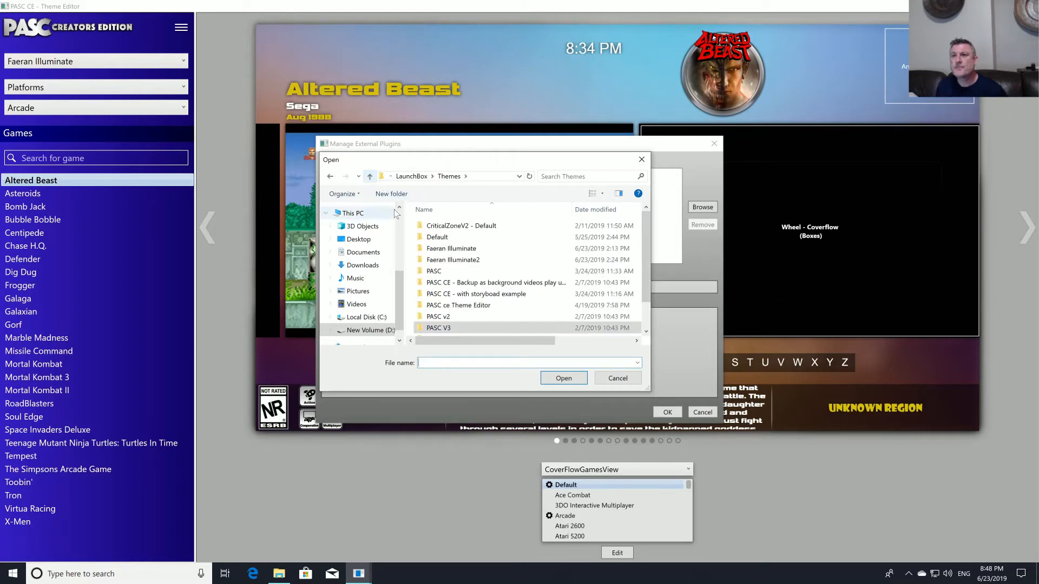
pyautogui.click(446, 329)
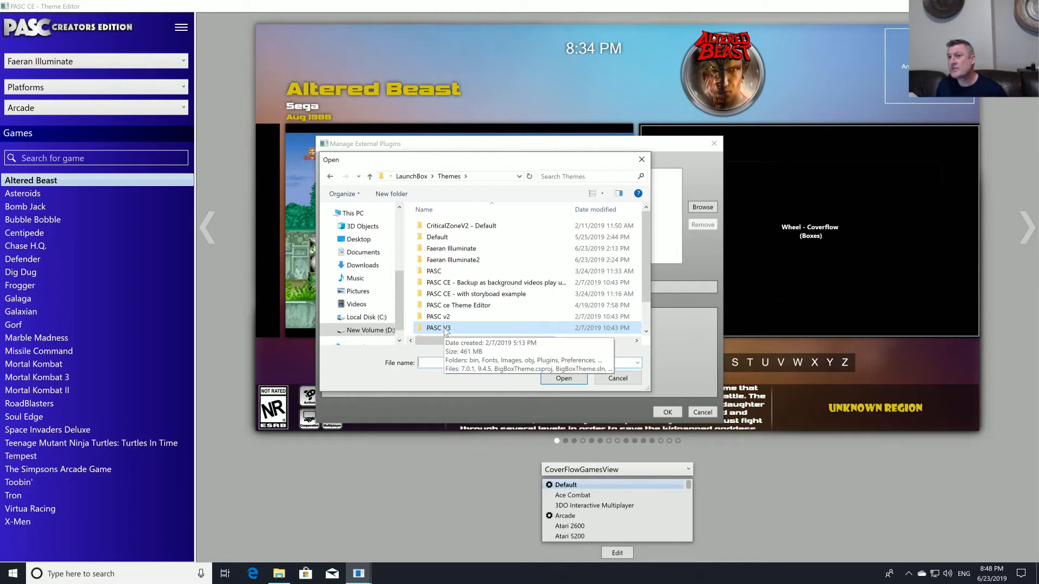
pyautogui.doubleClick(445, 329)
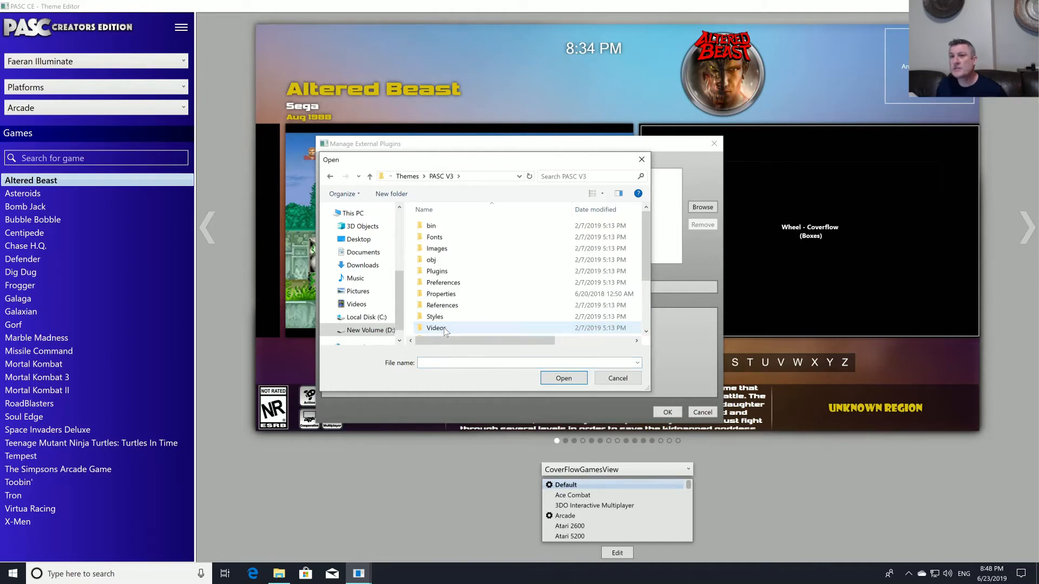
pyautogui.doubleClick(449, 272)
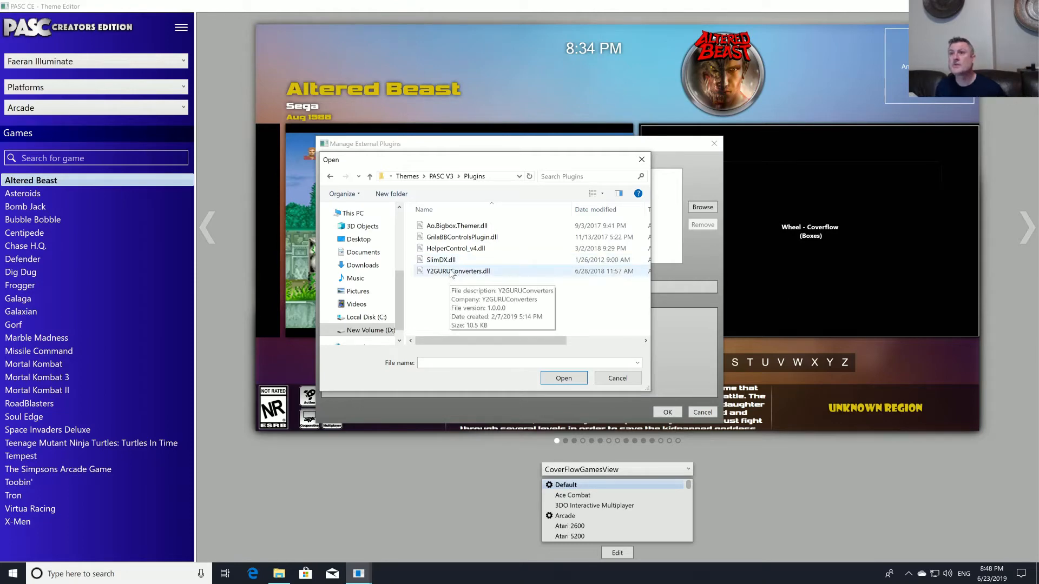
pyautogui.click(425, 238)
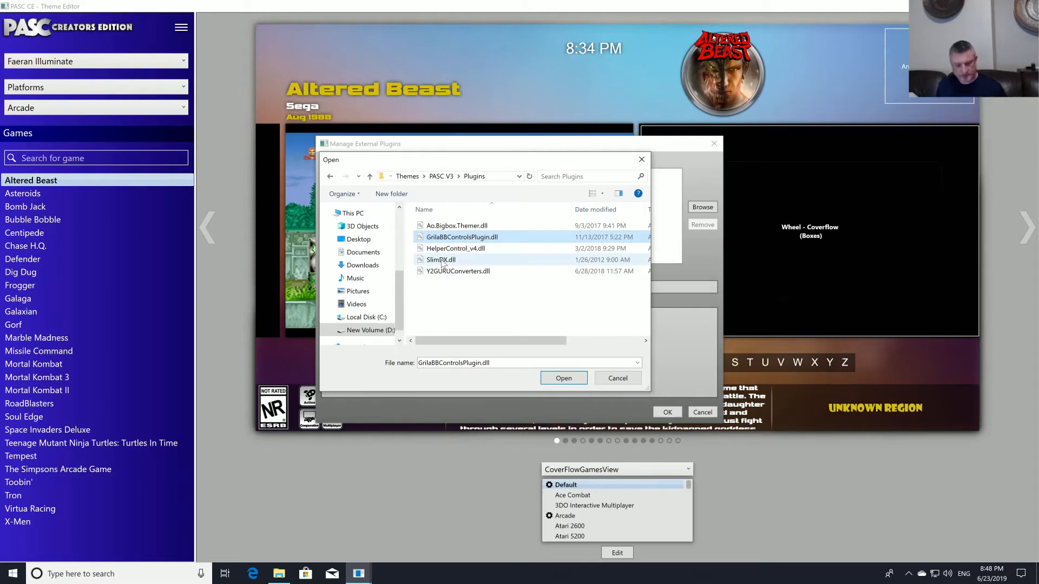
pyautogui.keyDown('ctrl'); pyautogui.click(442, 262); pyautogui.keyUp('ctrl')
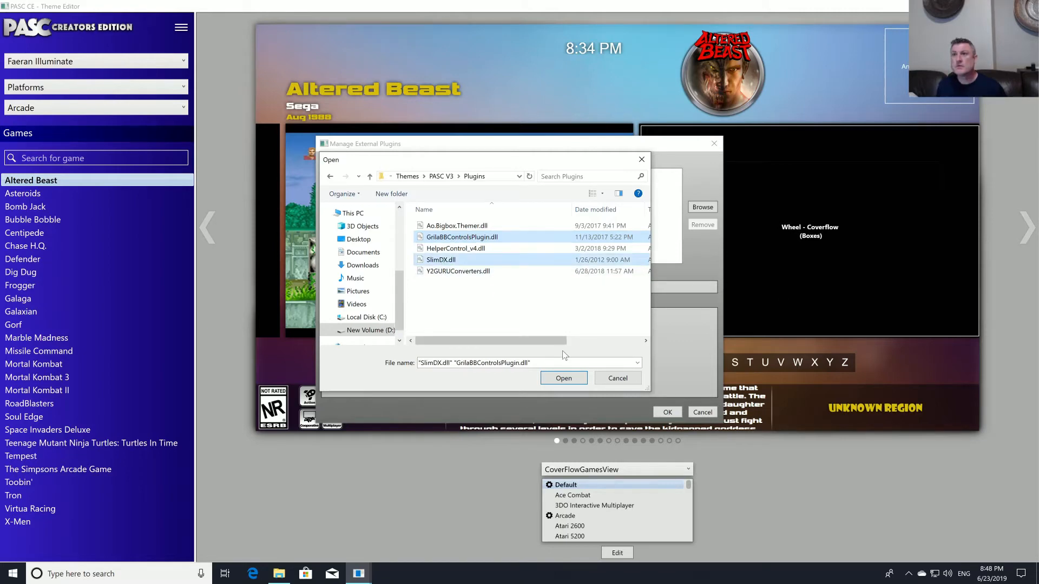
pyautogui.click(563, 379)
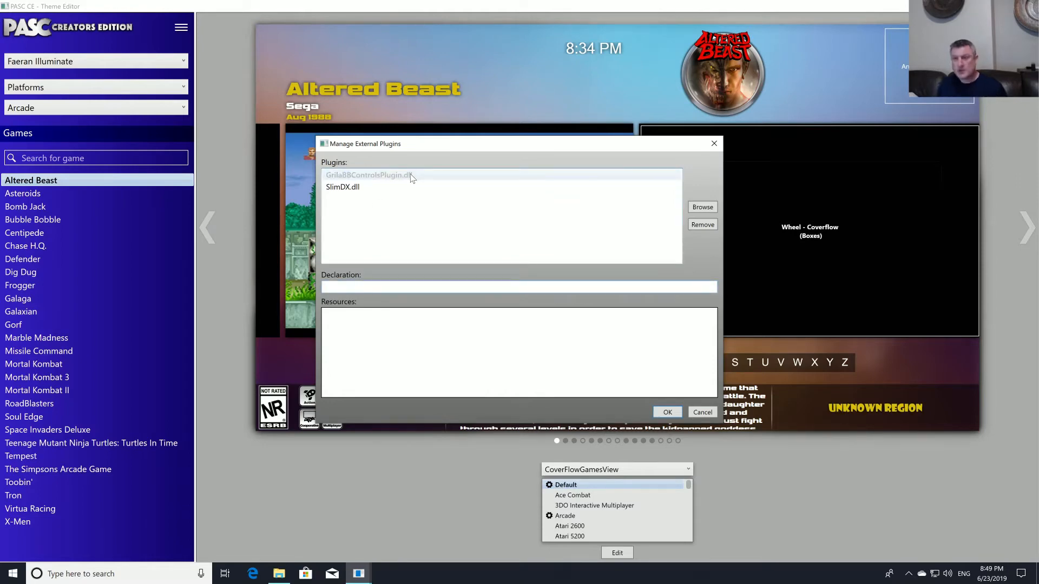
# - Open the Themes folder in File Explorer and open HorizontalWheel1GamesView from PASC V3 > Views in Notepad++
pyautogui.press('super')
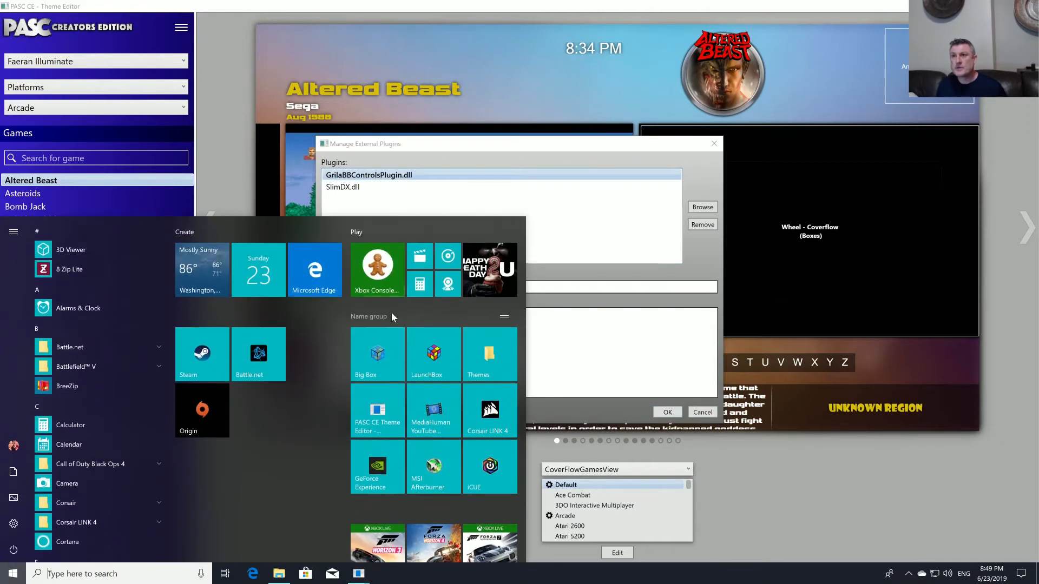
pyautogui.click(482, 368)
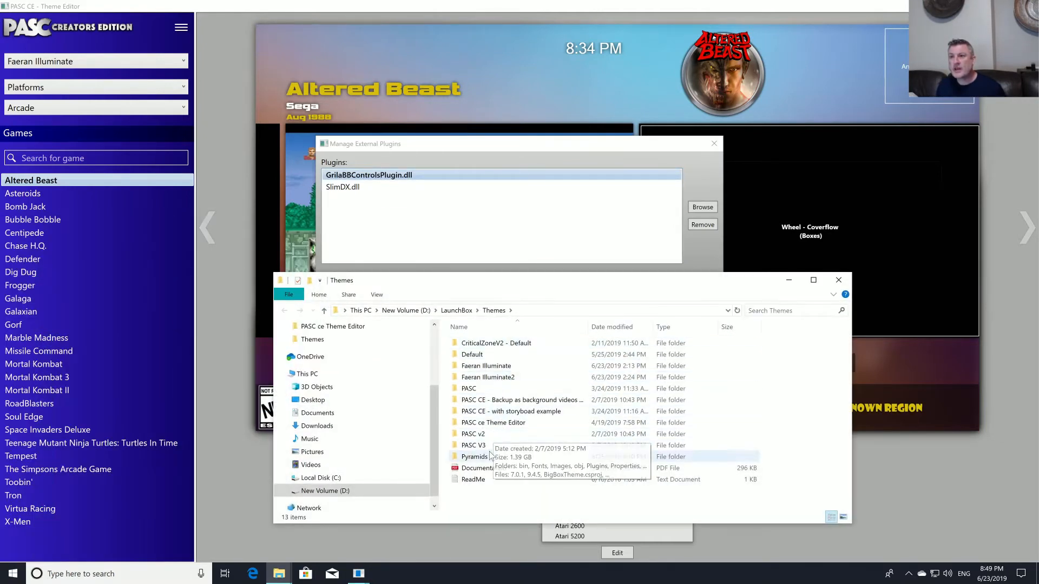
pyautogui.click(488, 447)
pyautogui.doubleClick(487, 448)
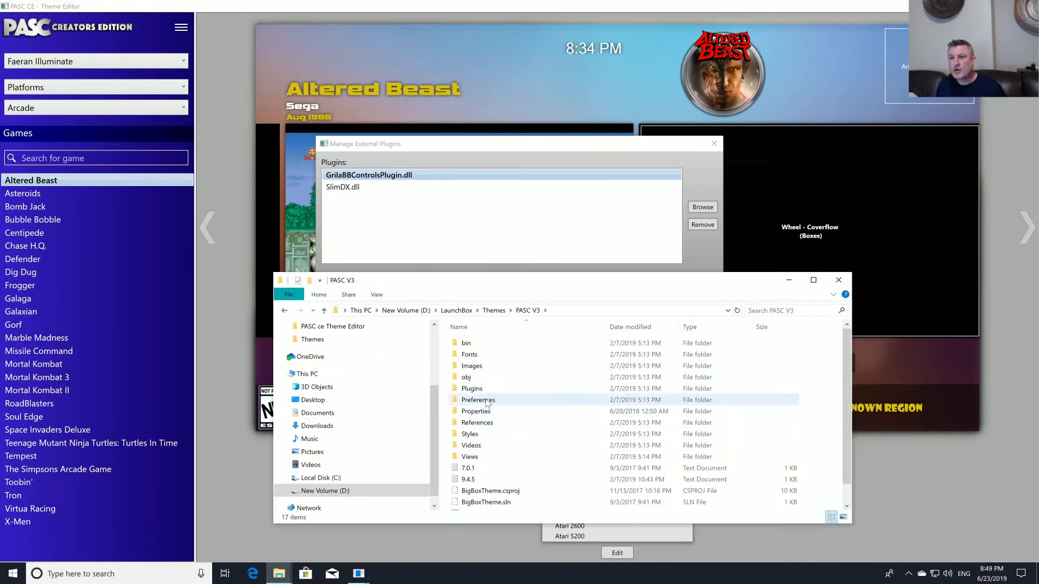
pyautogui.doubleClick(482, 457)
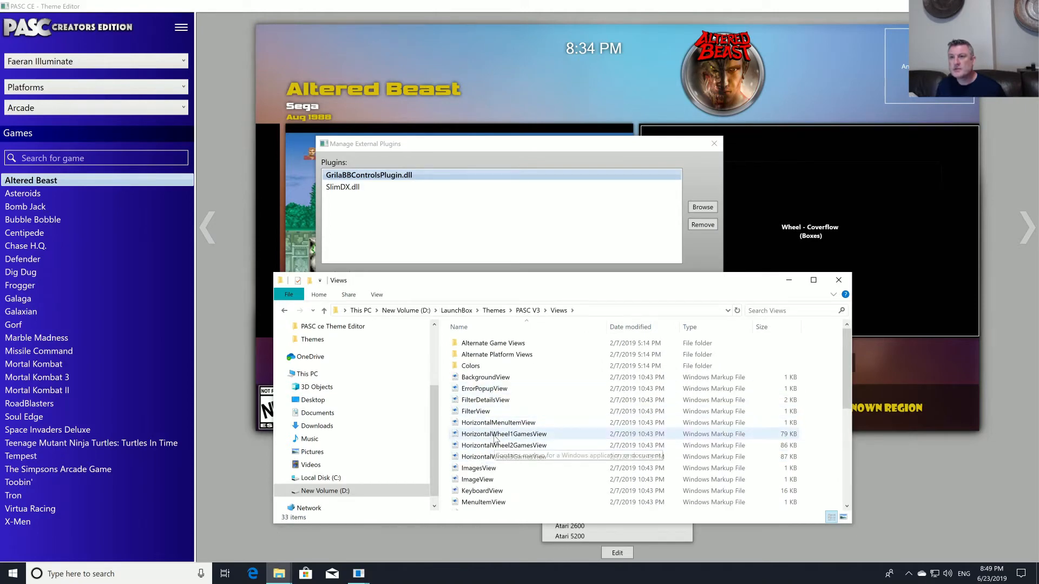
pyautogui.rightClick(495, 435)
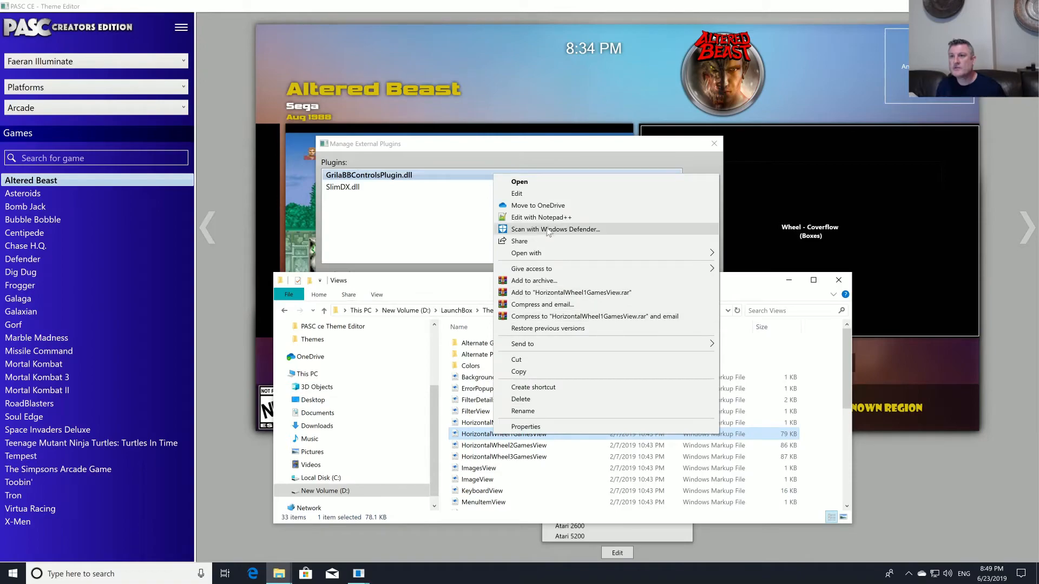
pyautogui.click(551, 219)
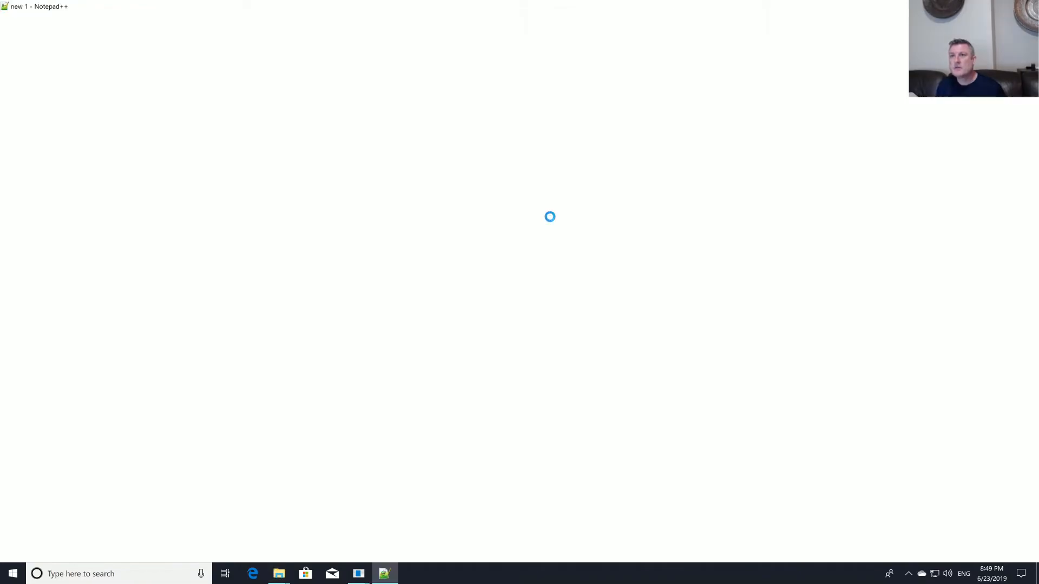
# - Copy the xmlns:grila namespace declaration near the start of HorizontalWheel1GamesView.xaml and exit Notepad++
pyautogui.scroll(20, 286, 154)
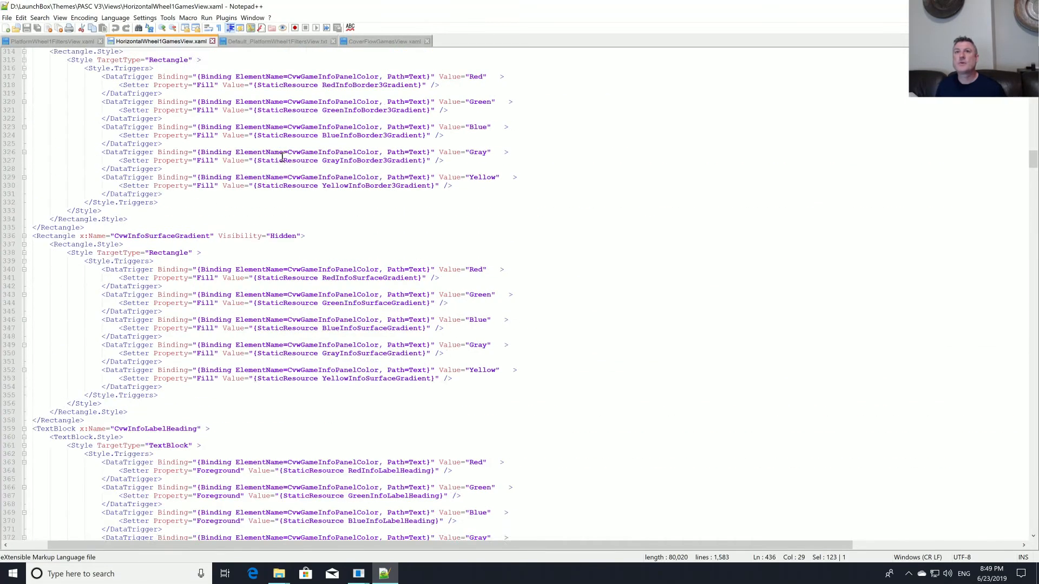
pyautogui.scroll(20, 282, 157)
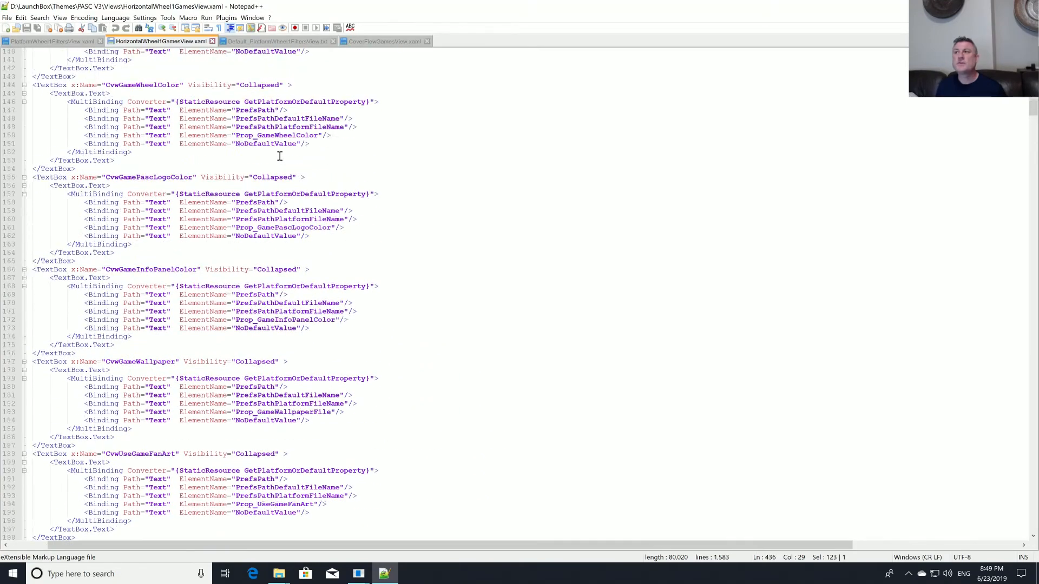
pyautogui.scroll(14, 275, 158)
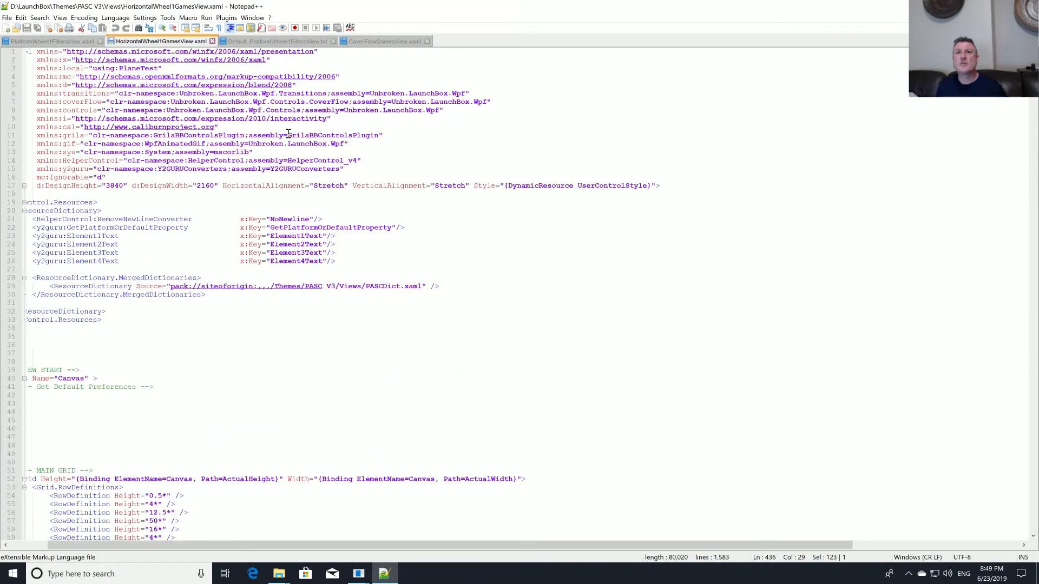
pyautogui.moveTo(383, 135); pyautogui.dragTo(39, 138)
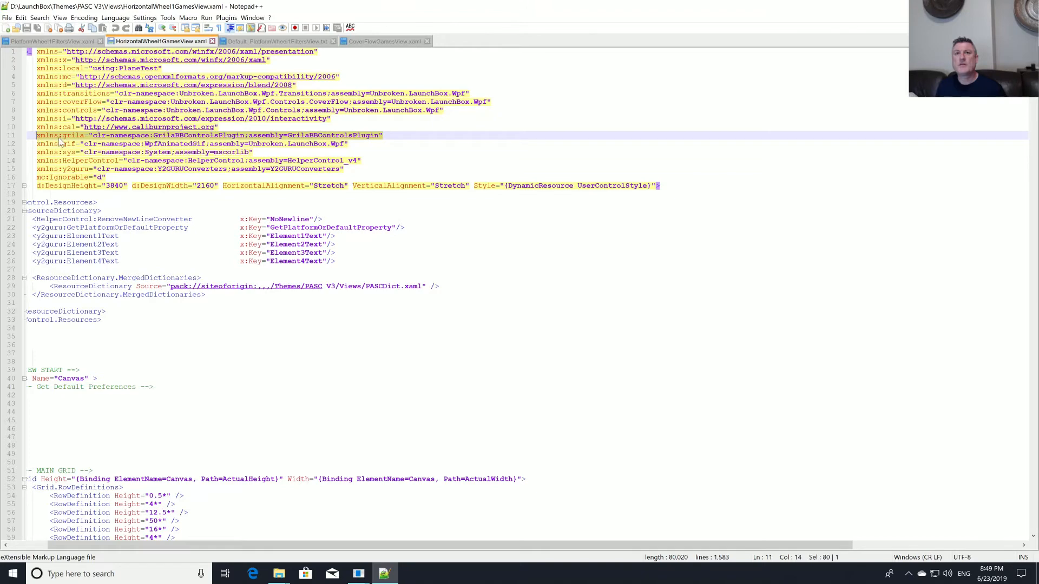
pyautogui.rightClick(61, 140)
pyautogui.click(65, 149)
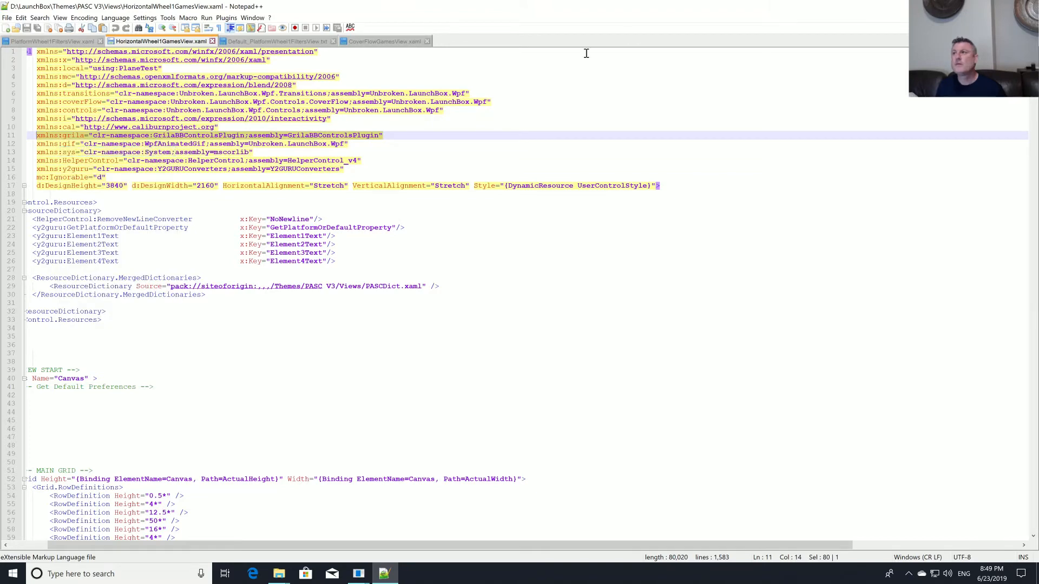
pyautogui.click(7, 18)
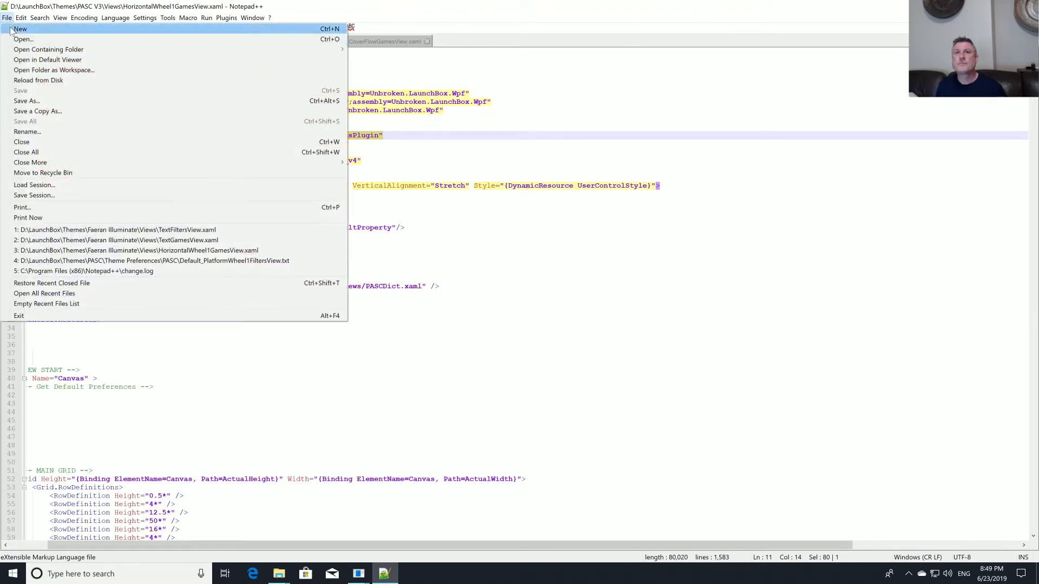
pyautogui.click(35, 317)
# - Paste the copied xmlns:grila line as the declaration of GrilaBBControlsPlugin.dll in the theme editor and accept the plugin settings
pyautogui.click(442, 262)
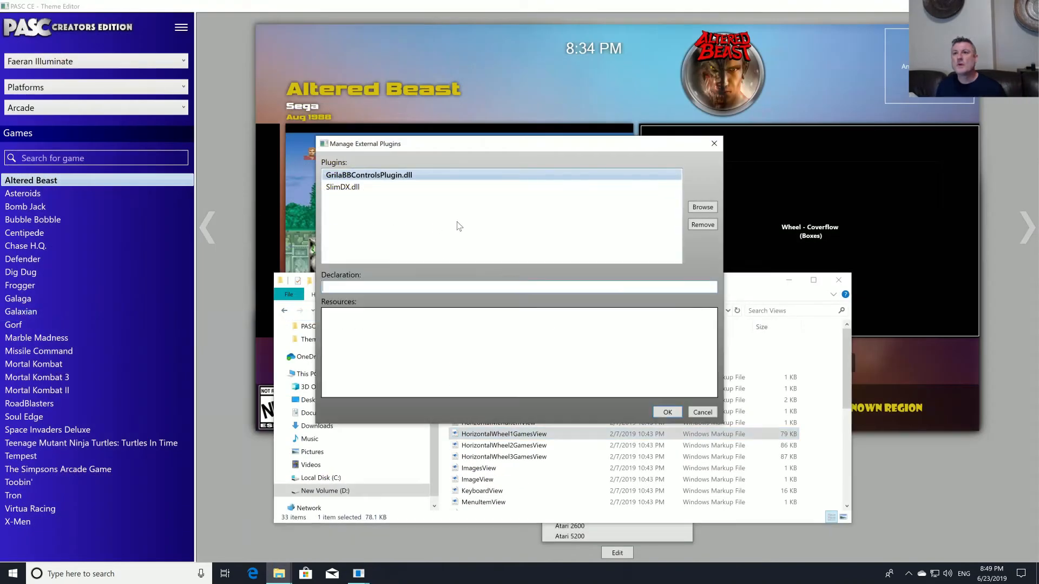
pyautogui.rightClick(456, 288)
pyautogui.click(493, 320)
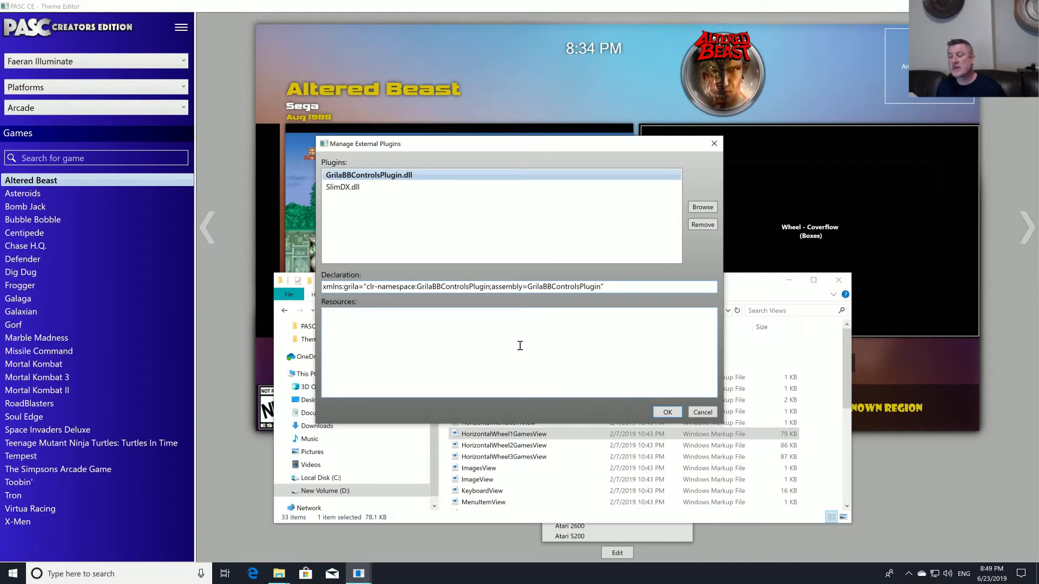
pyautogui.click(668, 412)
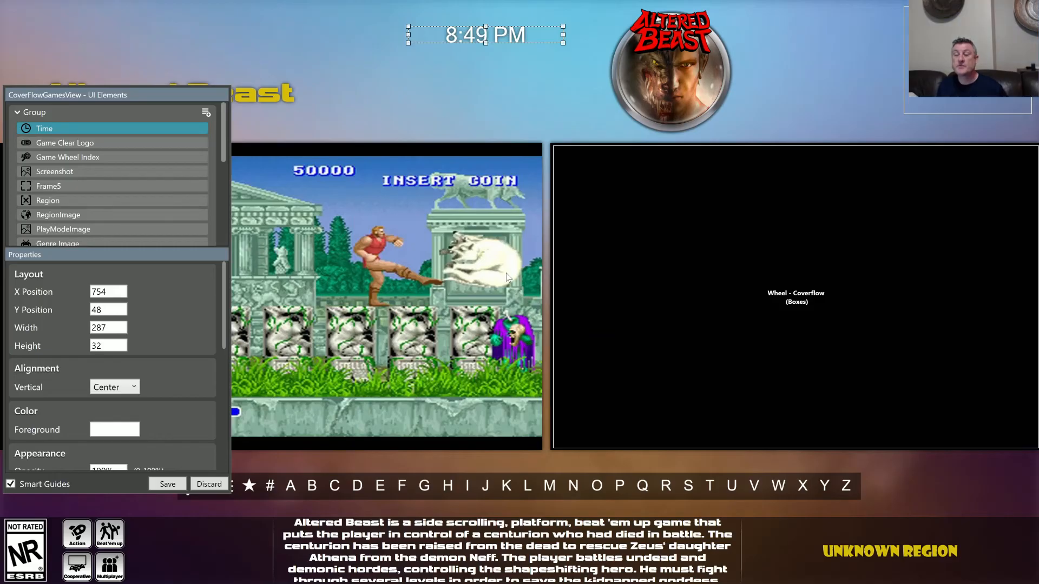
# - Add a User Source element to the CoverFlowGamesView group and move it to about X 524, Y 69, over the clock
pyautogui.click(206, 113)
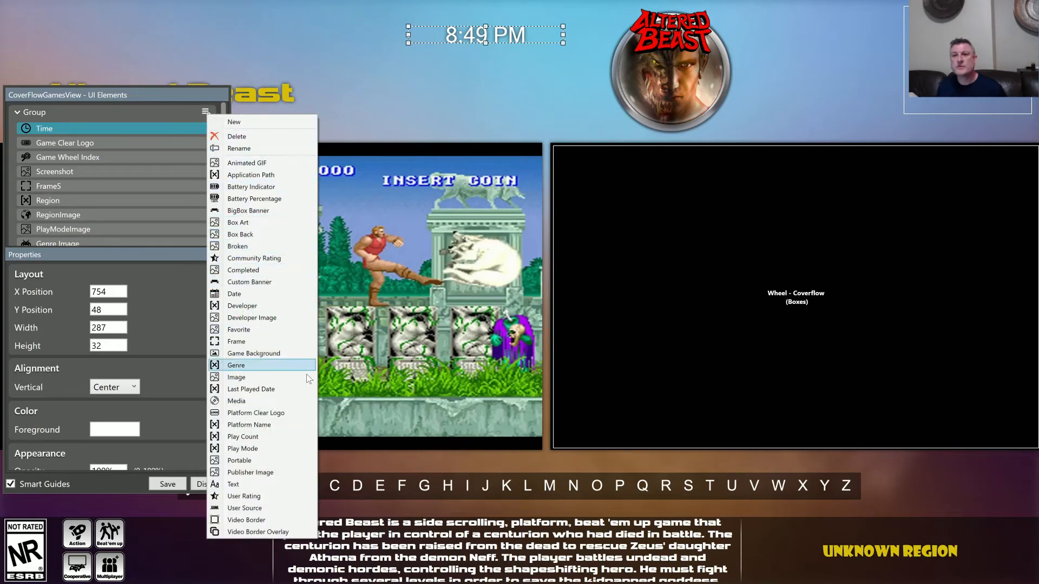
pyautogui.click(269, 508)
pyautogui.moveTo(524, 298); pyautogui.dragTo(444, 101)
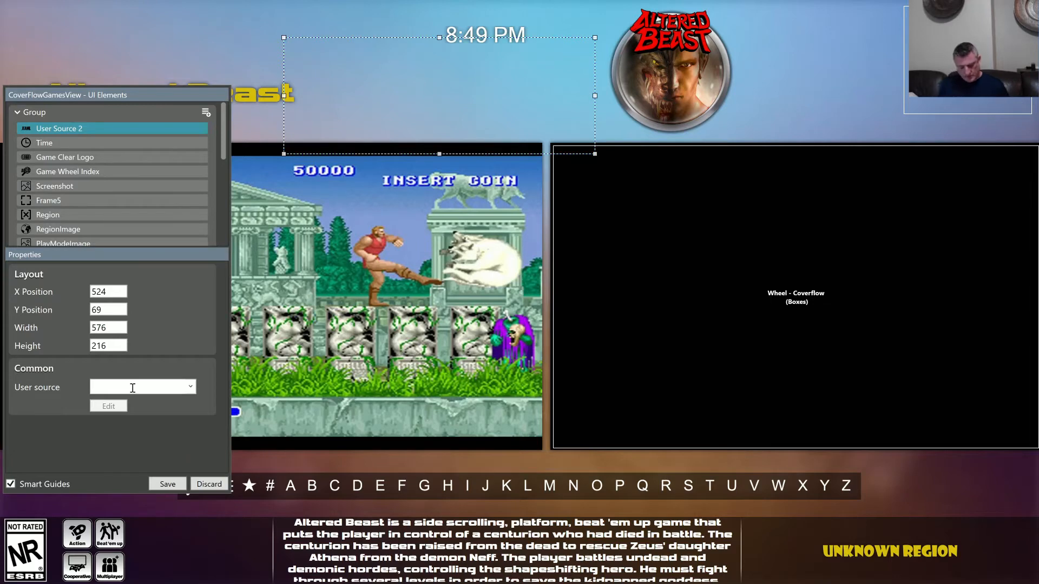
# - Set the new element's user source to ConnectedControllers and open that source for editing
pyautogui.write('Connected')
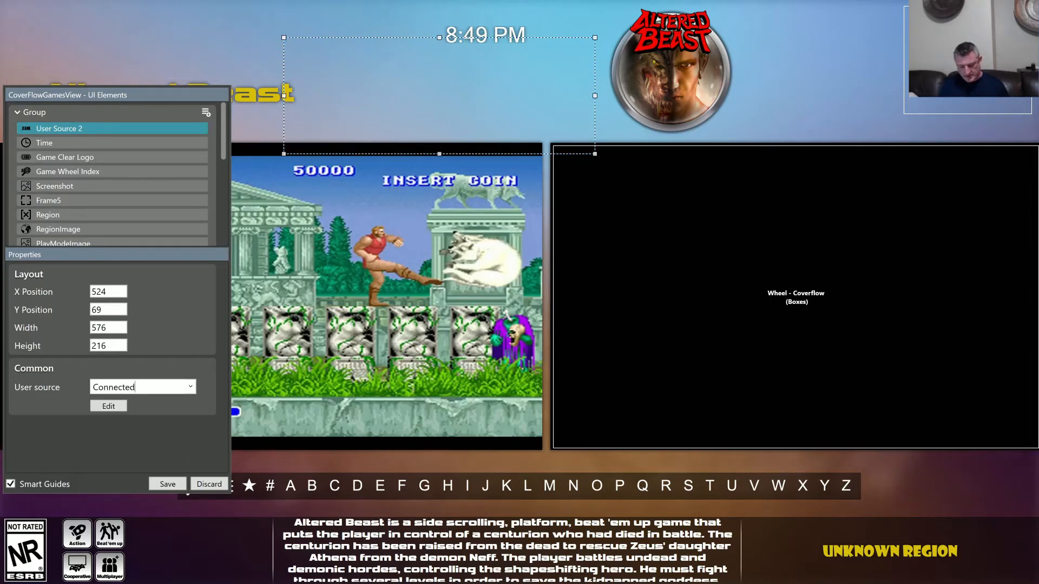
pyautogui.write('Controllers')
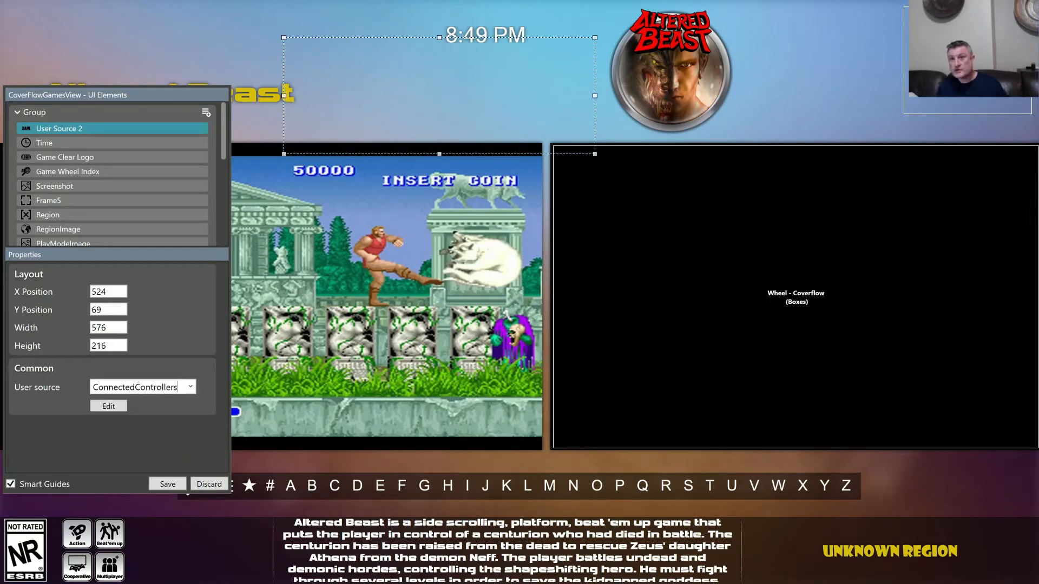
pyautogui.click(108, 406)
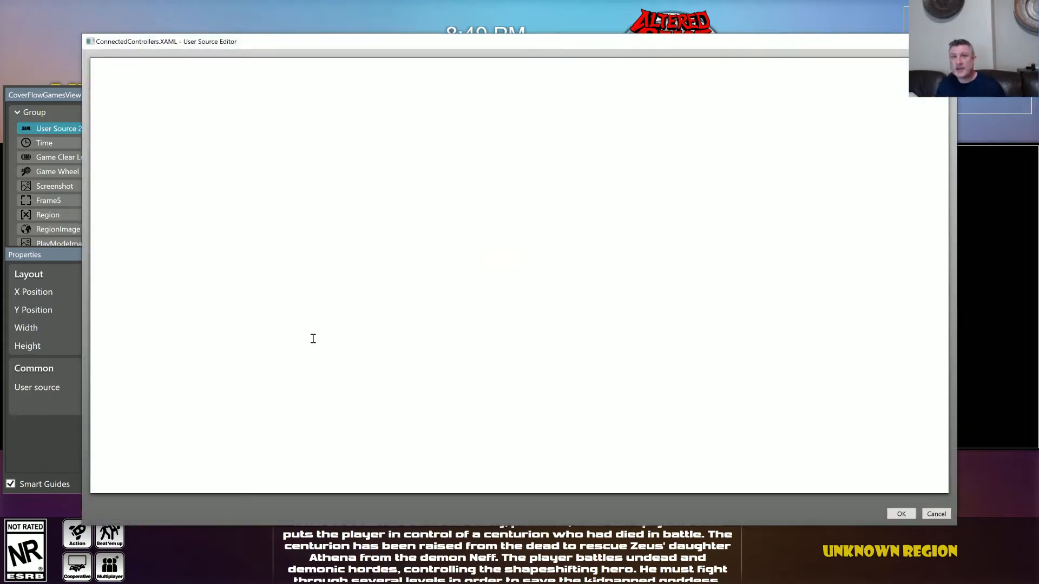
# - Switch to the PASC V3 Views folder and open HorizontalWheel1GamesView.xaml in Notepad++
pyautogui.hotkey('alt', 'Tab')
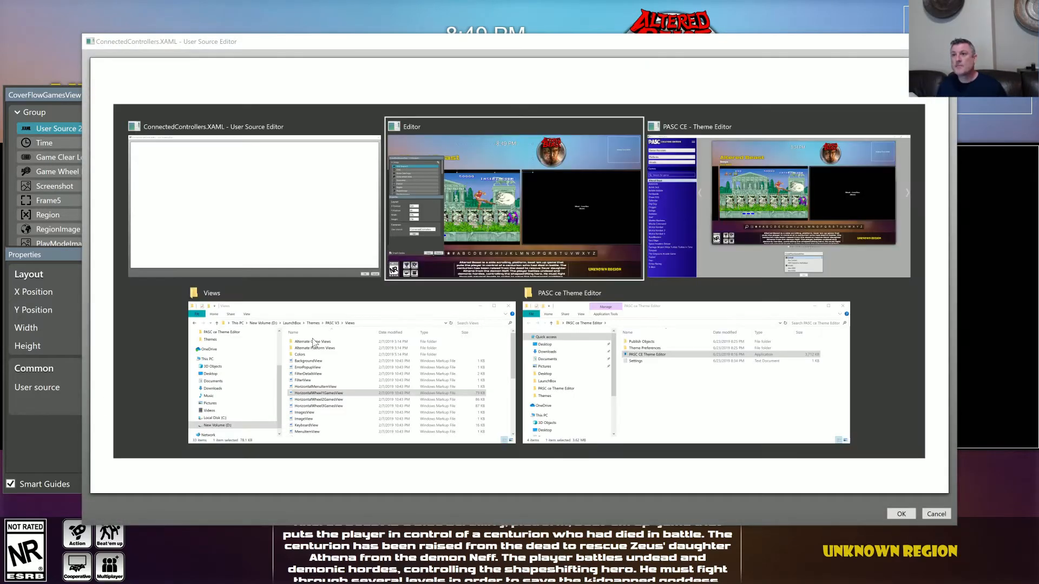
pyautogui.hotkey('alt', 'Tab')
pyautogui.hotkey('alt', 'Tab')
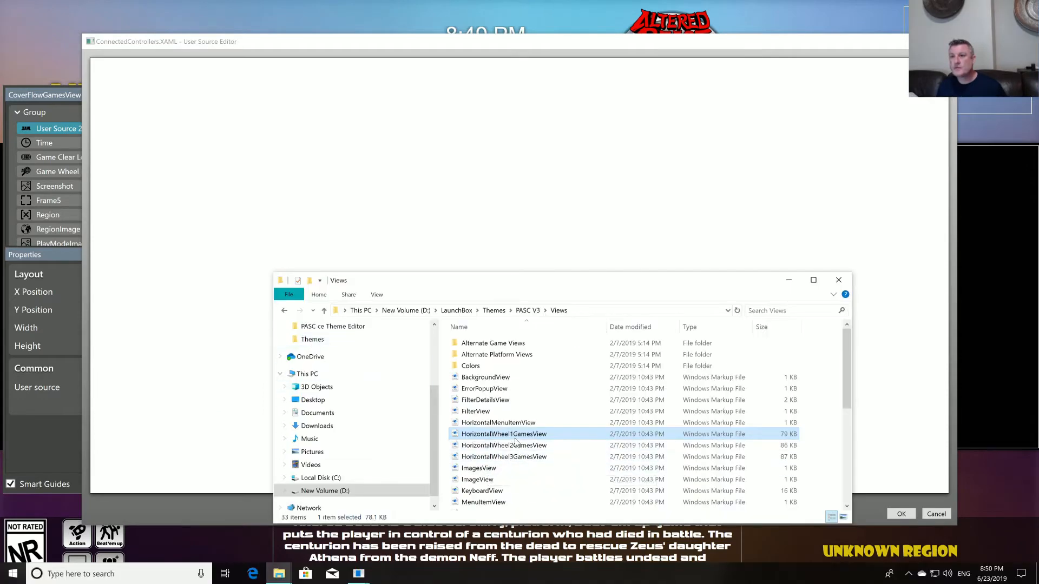
pyautogui.rightClick(517, 438)
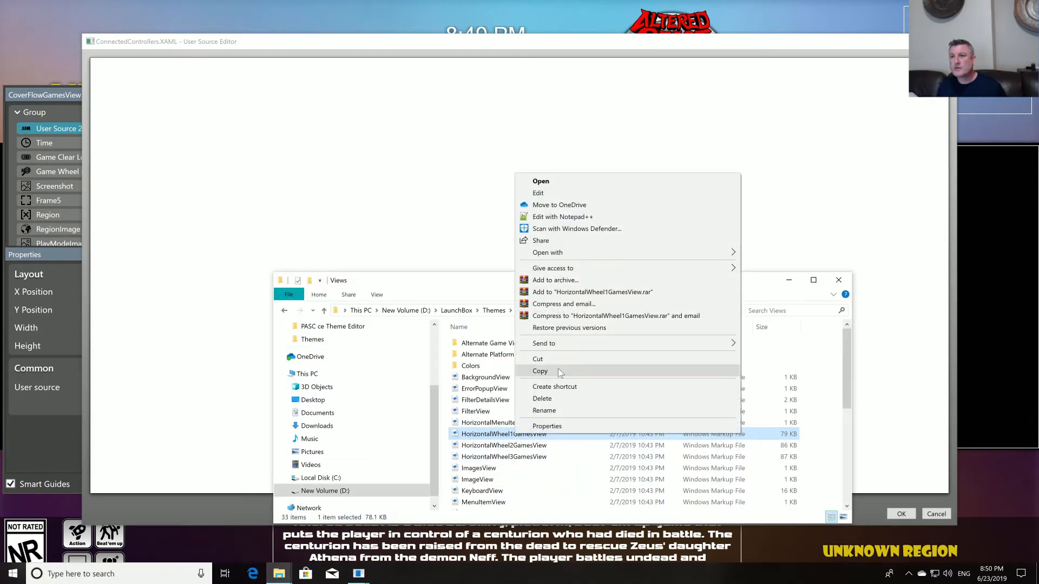
pyautogui.click(566, 217)
pyautogui.click(538, 250)
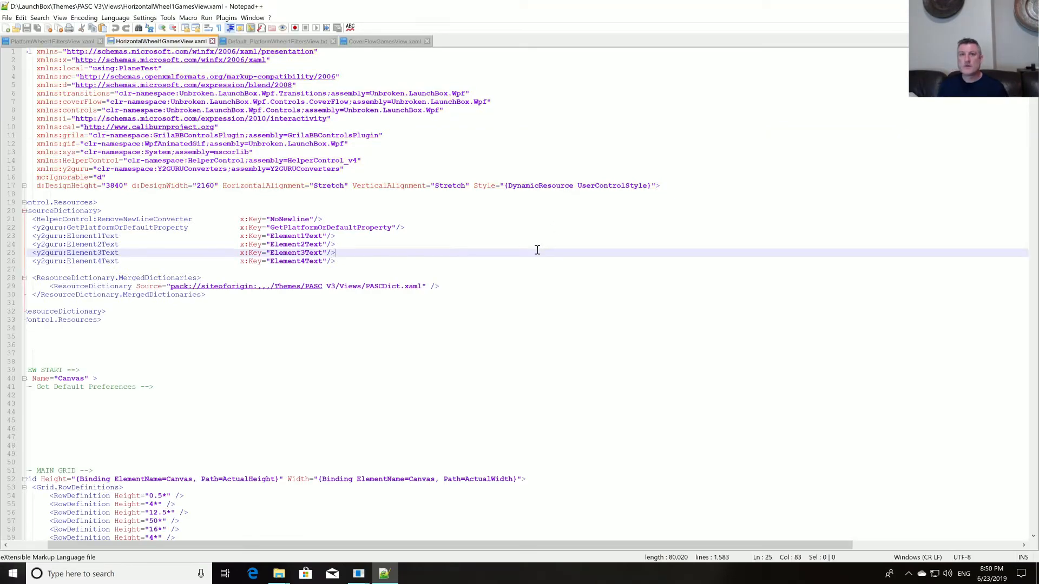
# - Search the file for grila and copy the whole grila:GrilaControllerStatus line under the Controllers comment
pyautogui.hotkey('ctrl', 'f')
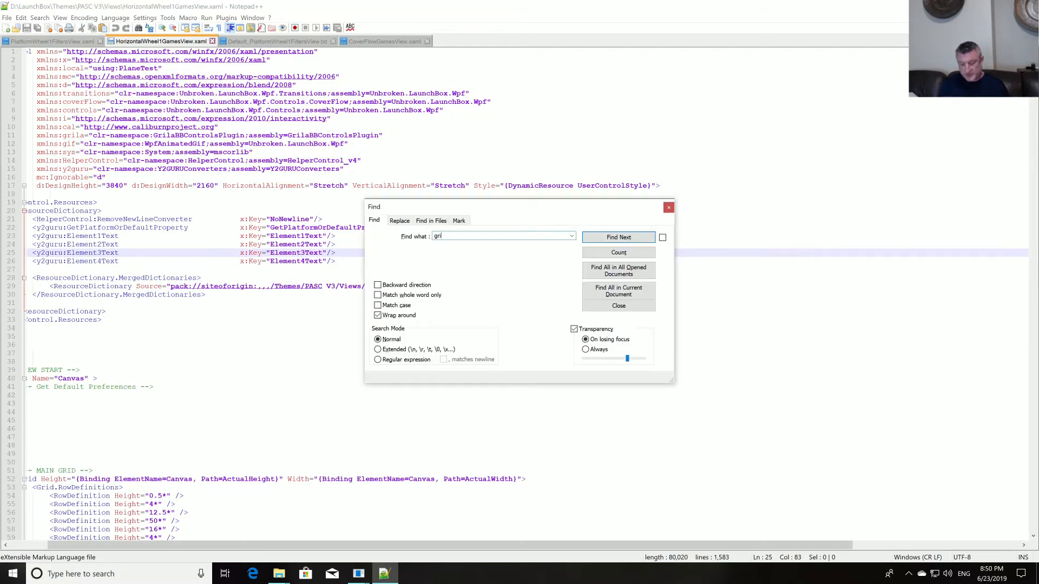
pyautogui.press('Return')
pyautogui.press('Escape')
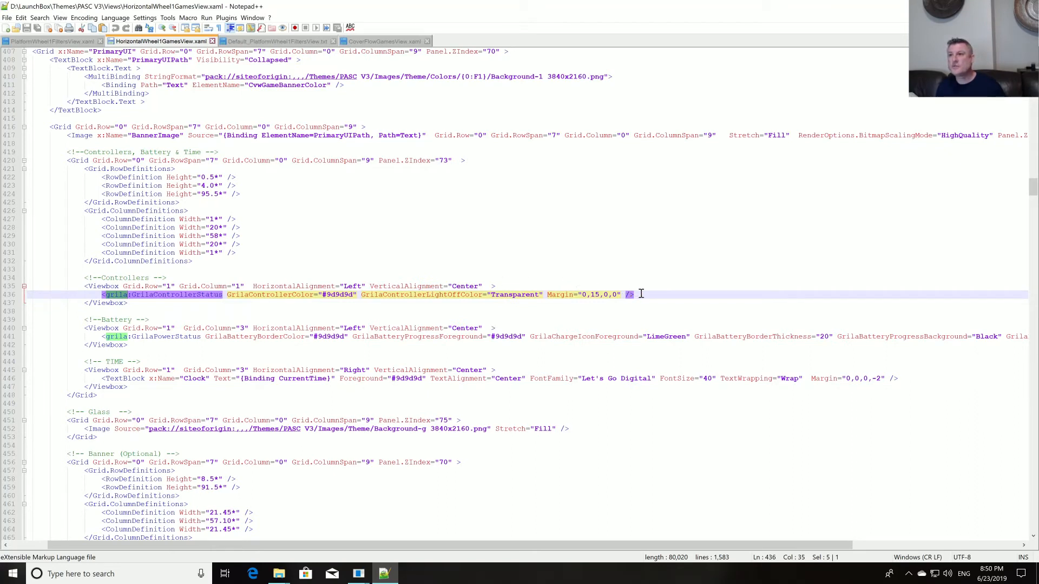
pyautogui.moveTo(640, 294); pyautogui.dragTo(95, 296)
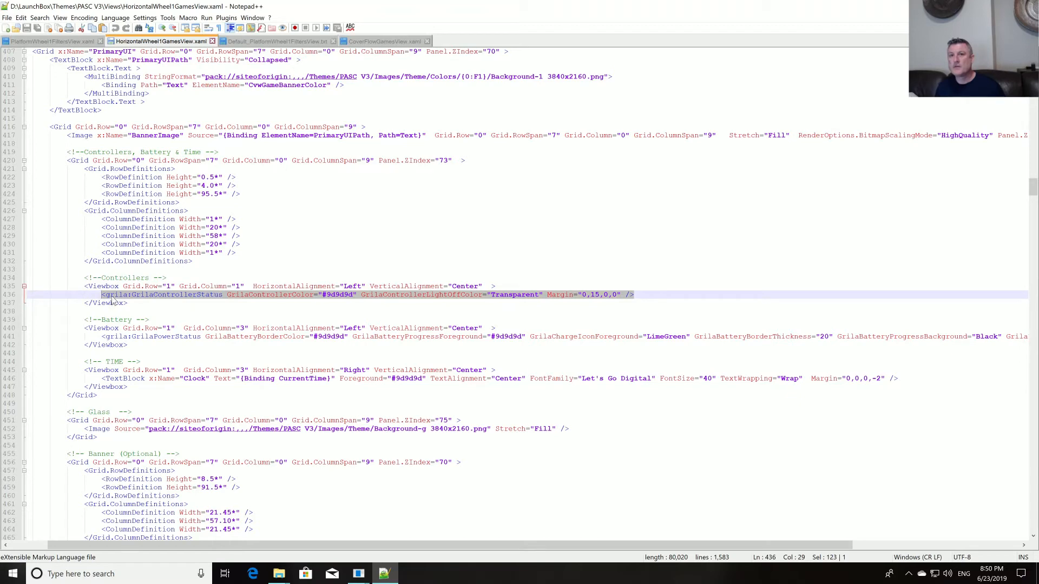
pyautogui.rightClick(112, 301)
pyautogui.click(137, 309)
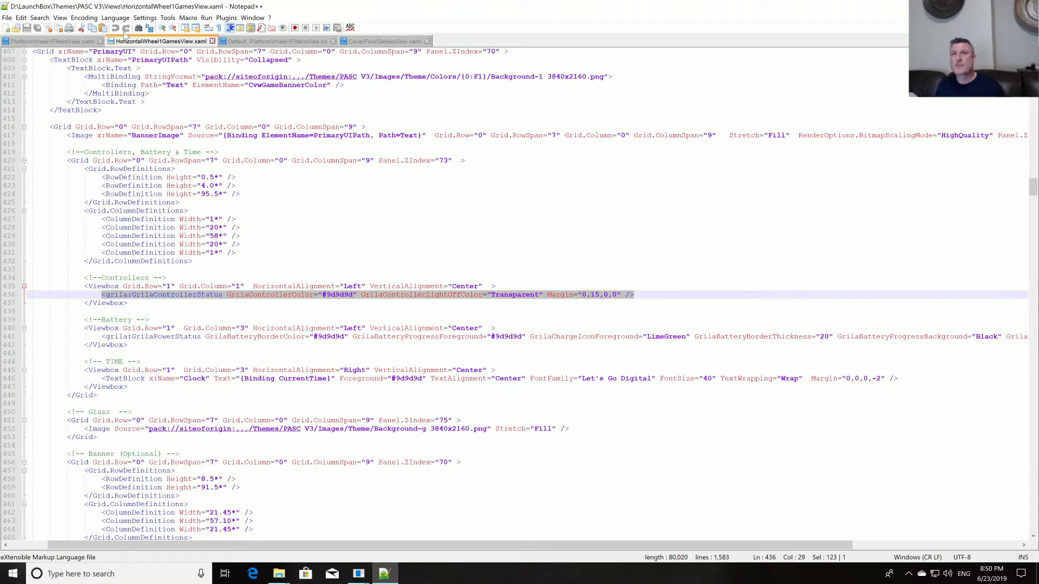
# - Exit Notepad++, close the Views folder and paste the copied line into the empty ConnectedControllers.XAML source
pyautogui.click(7, 18)
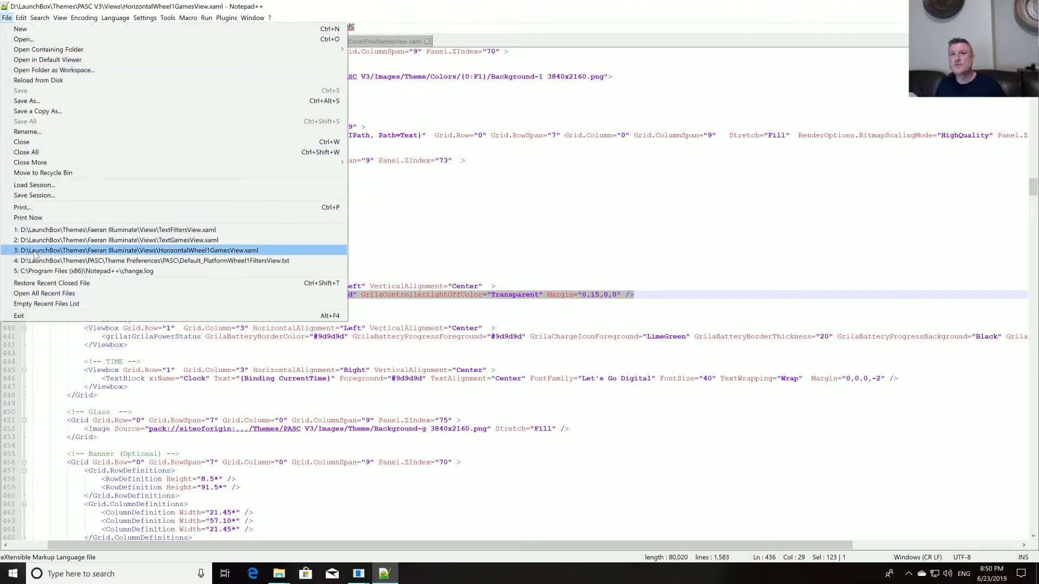
pyautogui.click(36, 316)
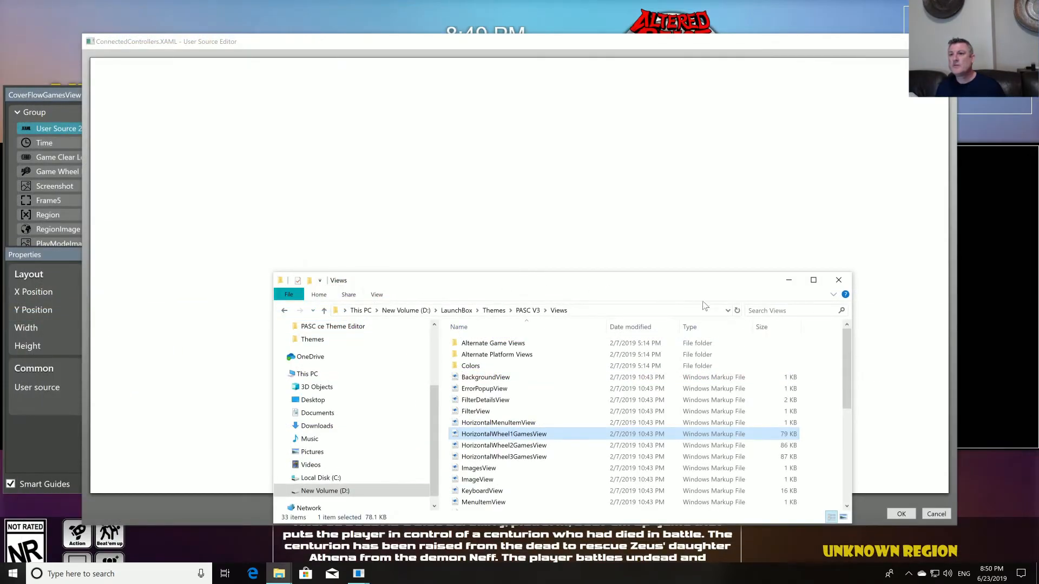
pyautogui.click(839, 280)
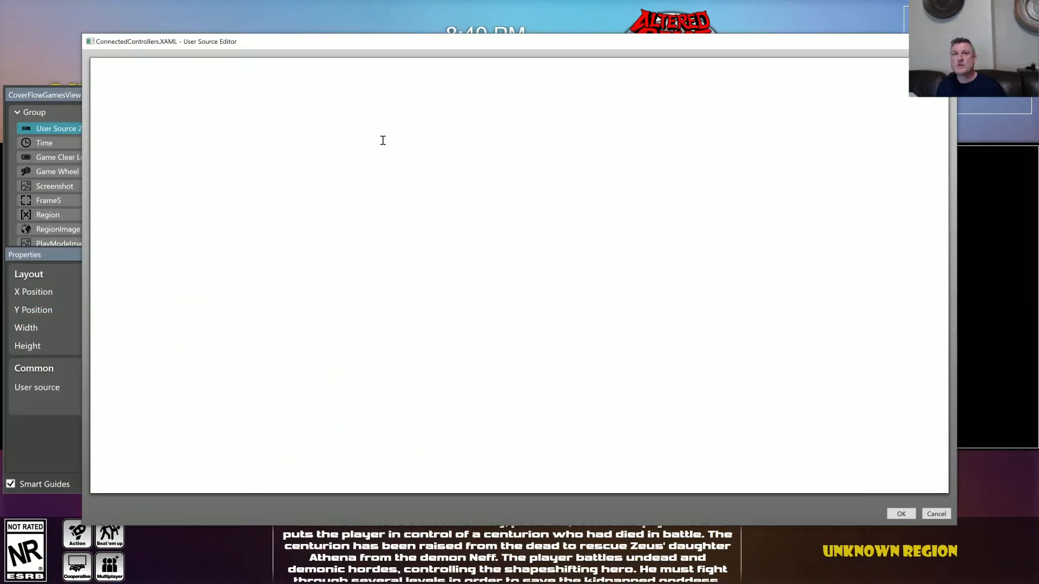
pyautogui.hotkey('ctrl', 'v')
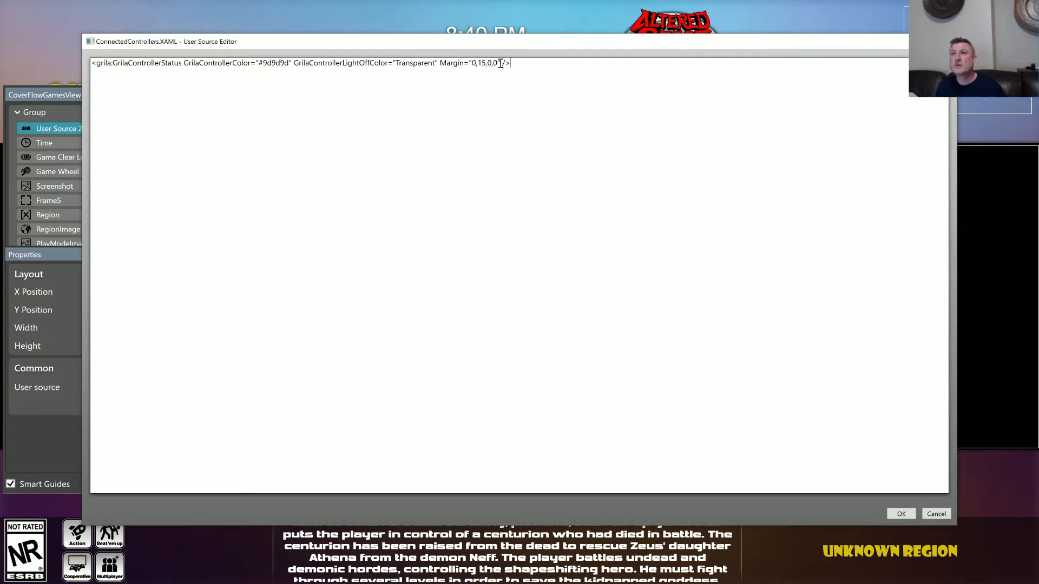
# - Replace the Margin attribute in the pasted GrilaControllerStatus line with Opacity=".55"
pyautogui.press('BackSpace')
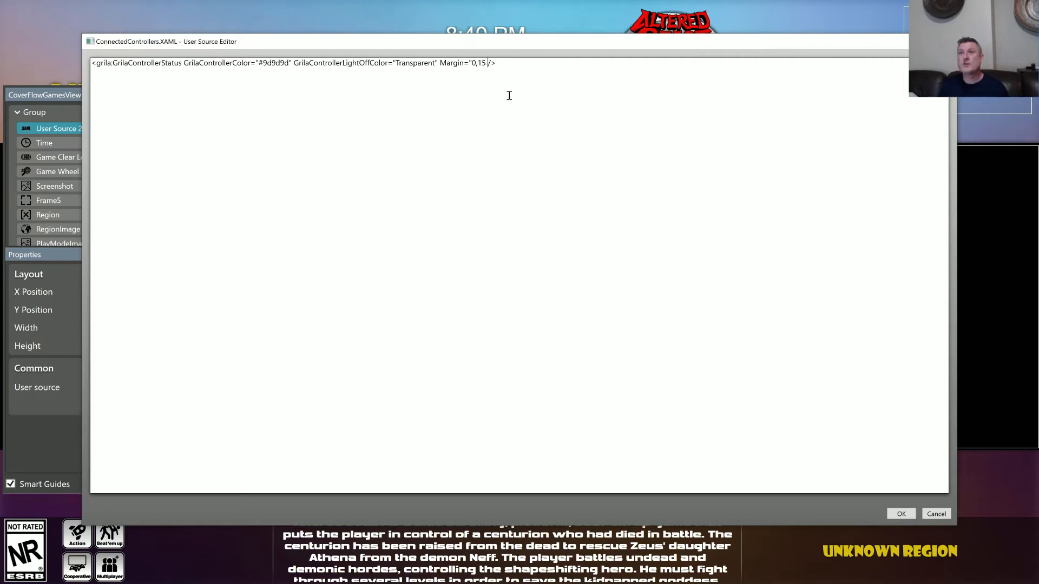
pyautogui.press('BackSpace')
pyautogui.press('BackSpace')
pyautogui.press('BackSpace')
pyautogui.press('BackSpace')
pyautogui.press('BackSpace')
pyautogui.press('BackSpace')
pyautogui.press('BackSpace')
pyautogui.press('BackSpace')
pyautogui.press('BackSpace')
pyautogui.press('BackSpace')
pyautogui.press('BackSpace')
pyautogui.press('BackSpace')
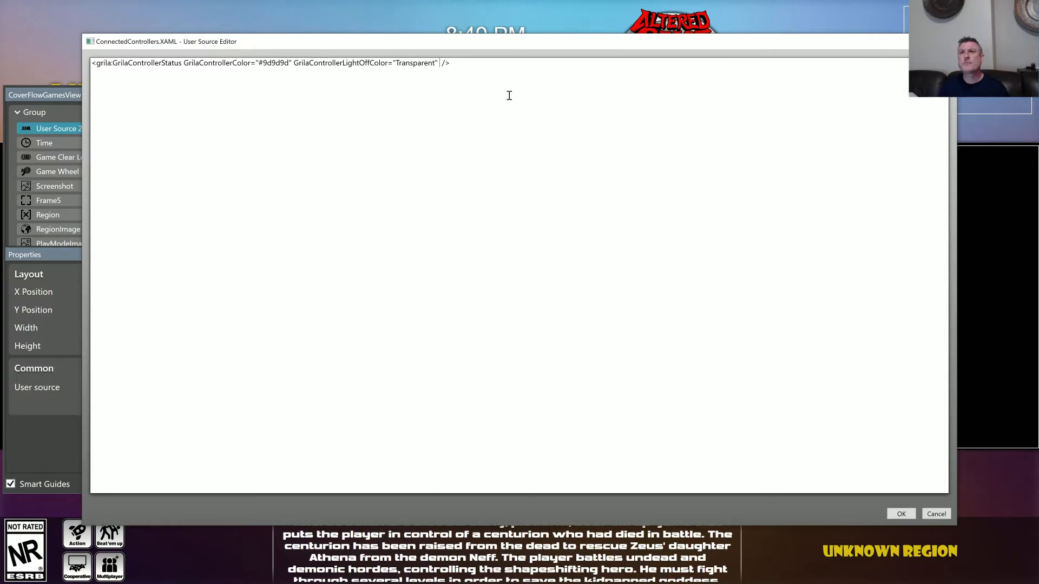
pyautogui.write('Op')
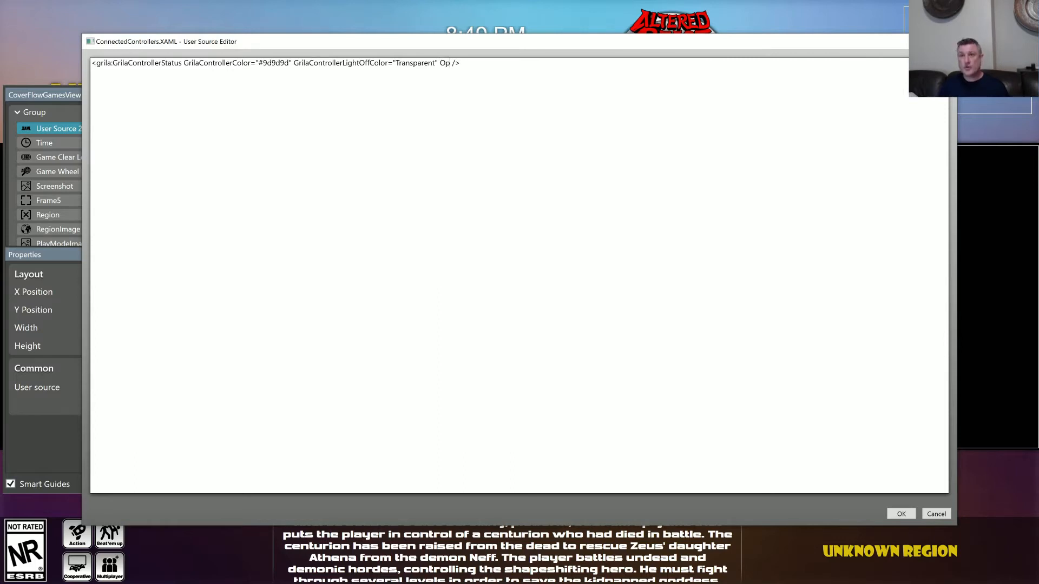
pyautogui.write('acity=".55')
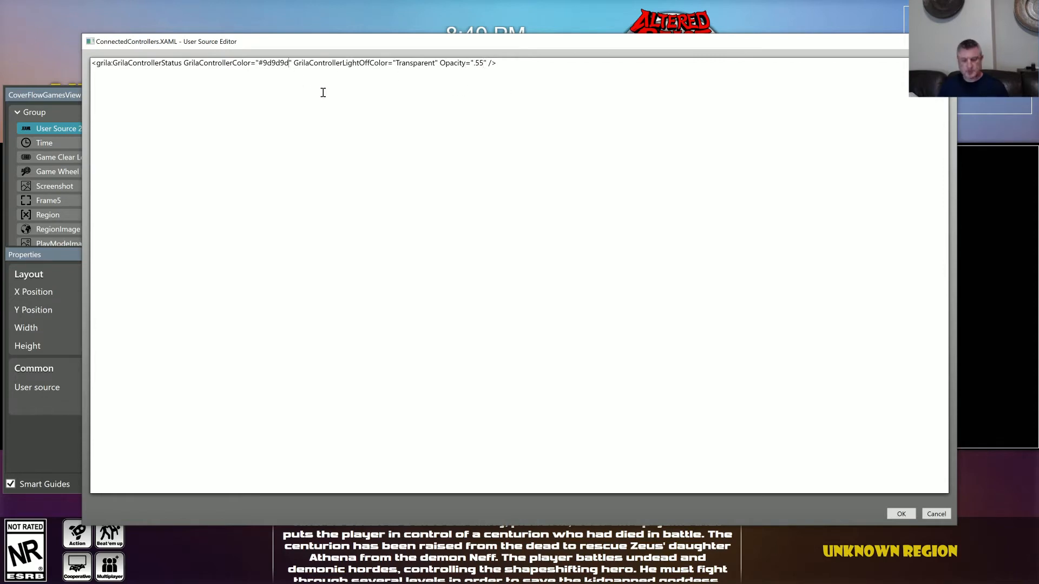
# - Set GrilaControllerColor to Black and accept the ConnectedControllers.XAML source
pyautogui.hotkey('shift', 'Left')
pyautogui.hotkey('shift', 'Left')
pyautogui.hotkey('shift', 'Left')
pyautogui.hotkey('shift', 'Left')
pyautogui.hotkey('shift', 'Left')
pyautogui.hotkey('shift', 'Left')
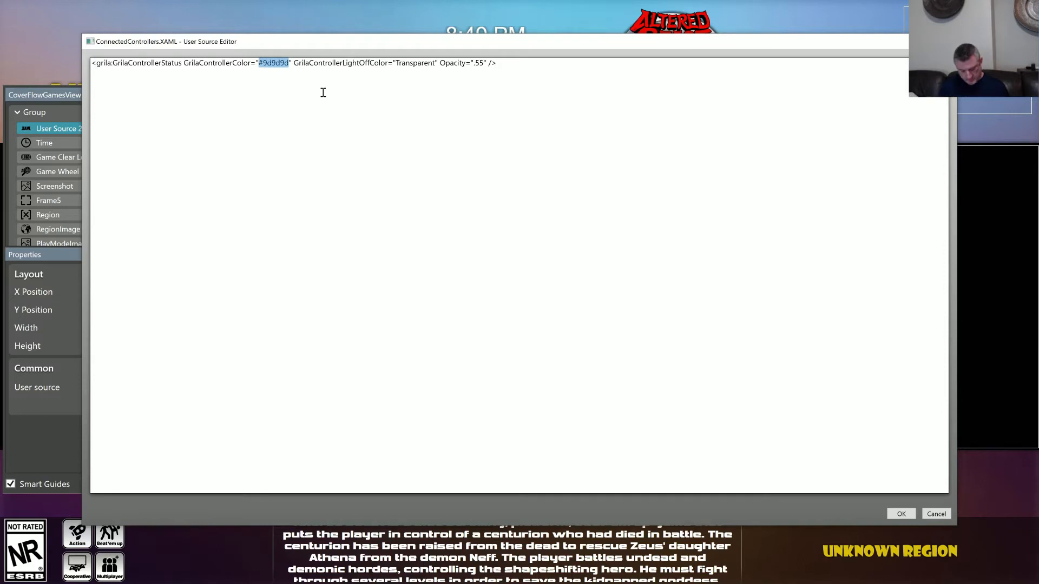
pyautogui.write('Black')
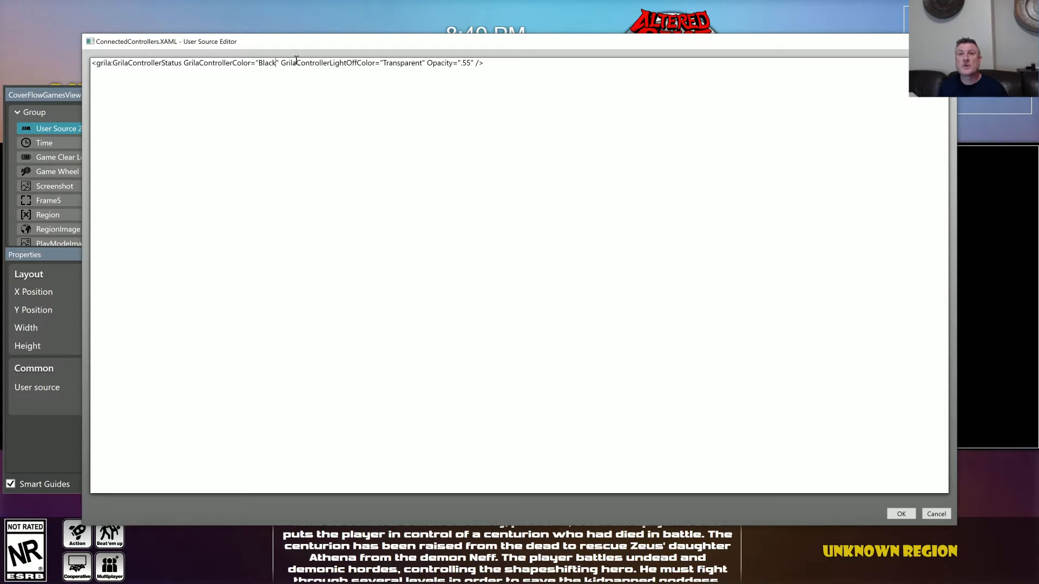
pyautogui.click(908, 515)
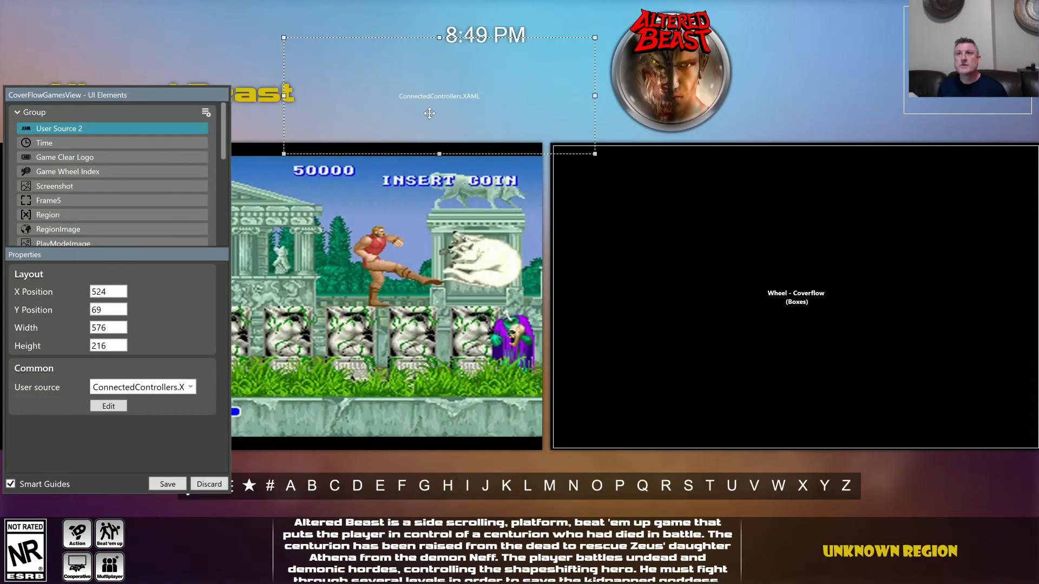
# - Move the ConnectedControllers element to the canvas's upper-left corner at about X 7, Y 6 and resize it to about 358 by 45
pyautogui.moveTo(594, 155); pyautogui.dragTo(127, 15)
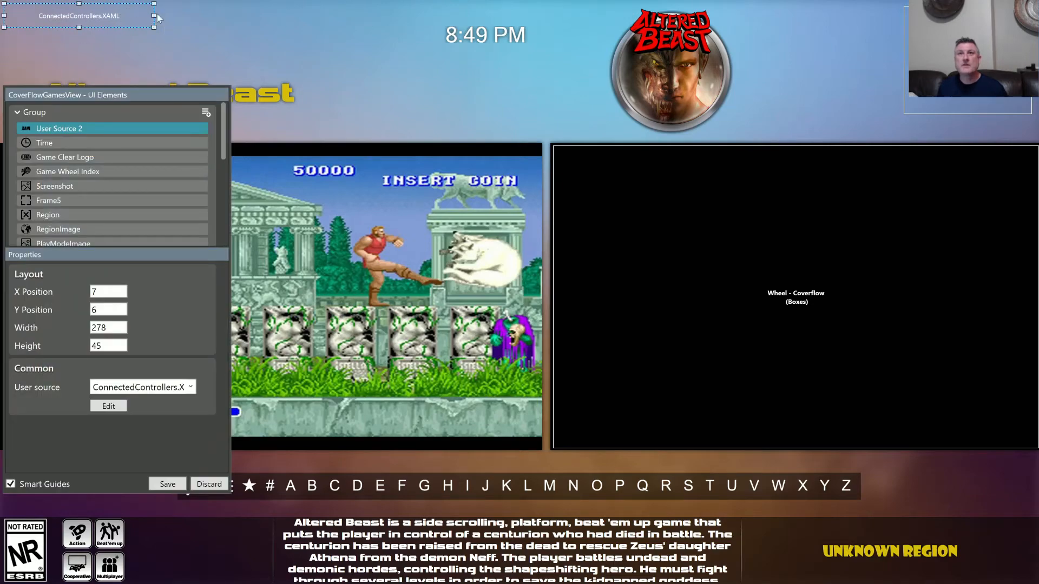
pyautogui.click(156, 17)
pyautogui.click(150, 17)
pyautogui.moveTo(156, 16); pyautogui.dragTo(199, 16)
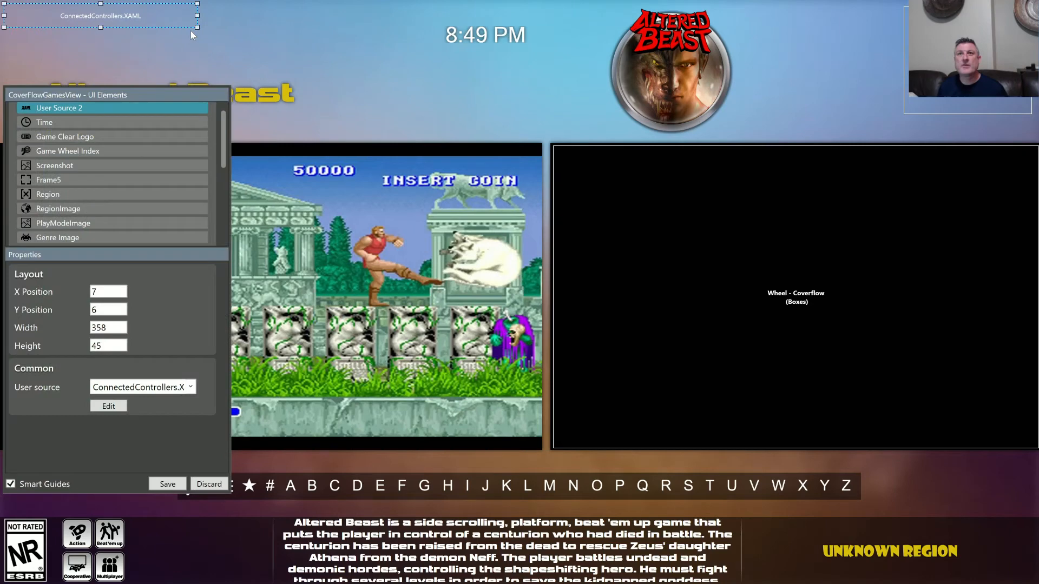
# - Copy the ConnectedControllers element and save CoverFlowGamesView
pyautogui.rightClick(164, 19)
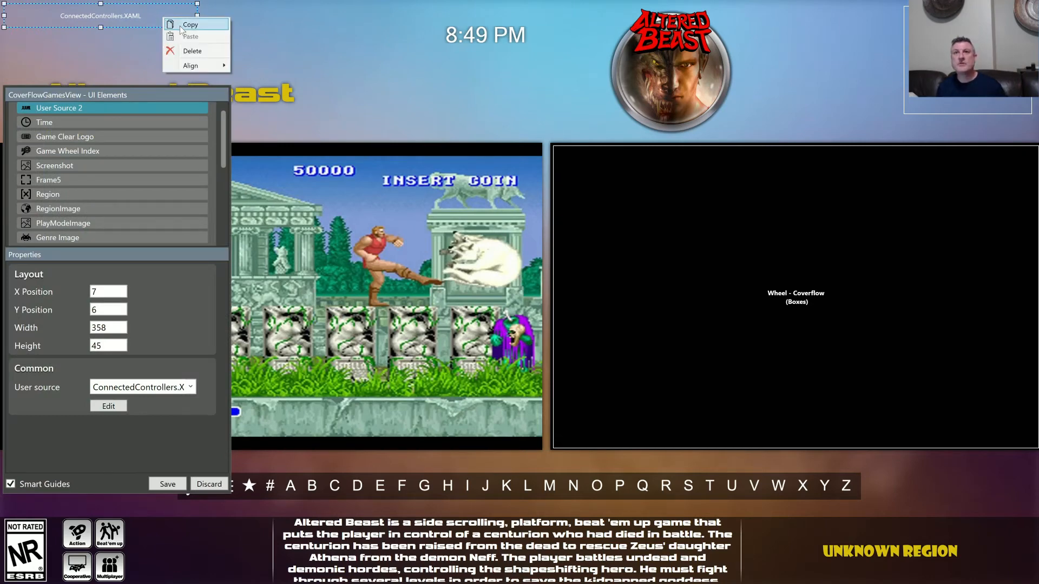
pyautogui.click(182, 25)
pyautogui.click(174, 484)
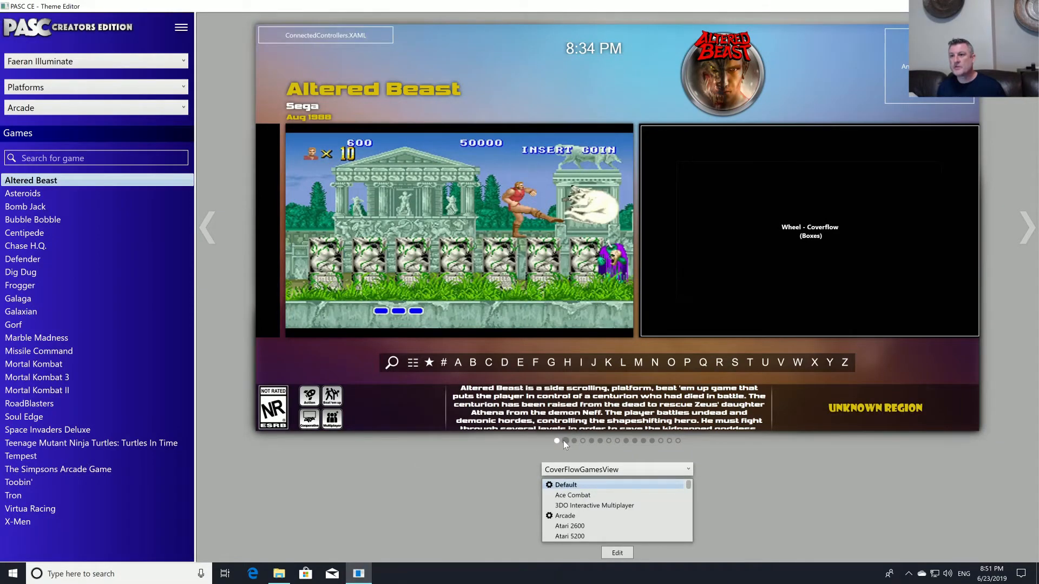
# - Add a User Source to New Group in the default HorizontalWheel1GamesView, paste the copied ConnectedControllers settings onto it and save the view
pyautogui.click(565, 440)
pyautogui.click(618, 554)
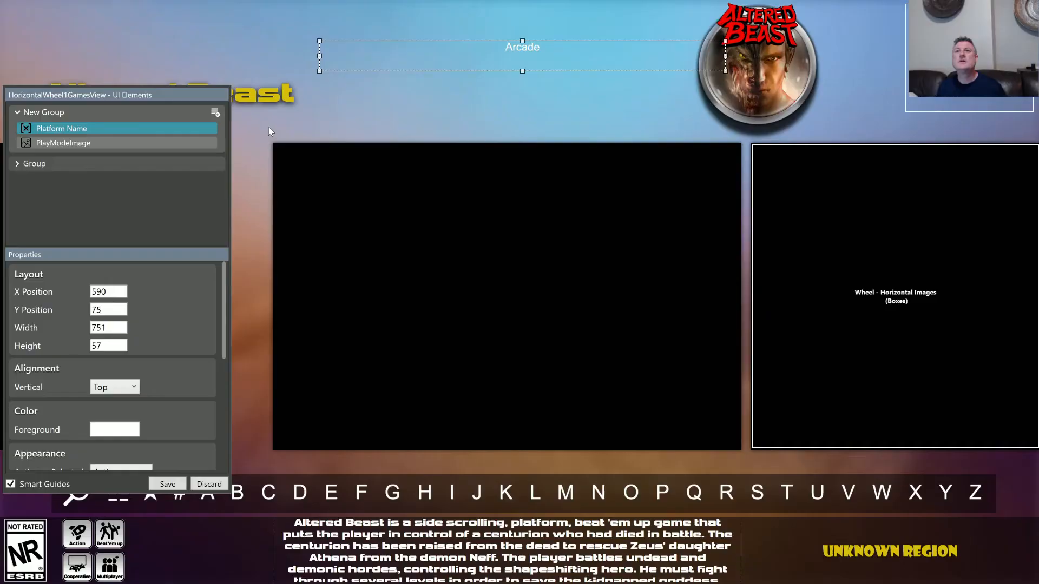
pyautogui.click(215, 113)
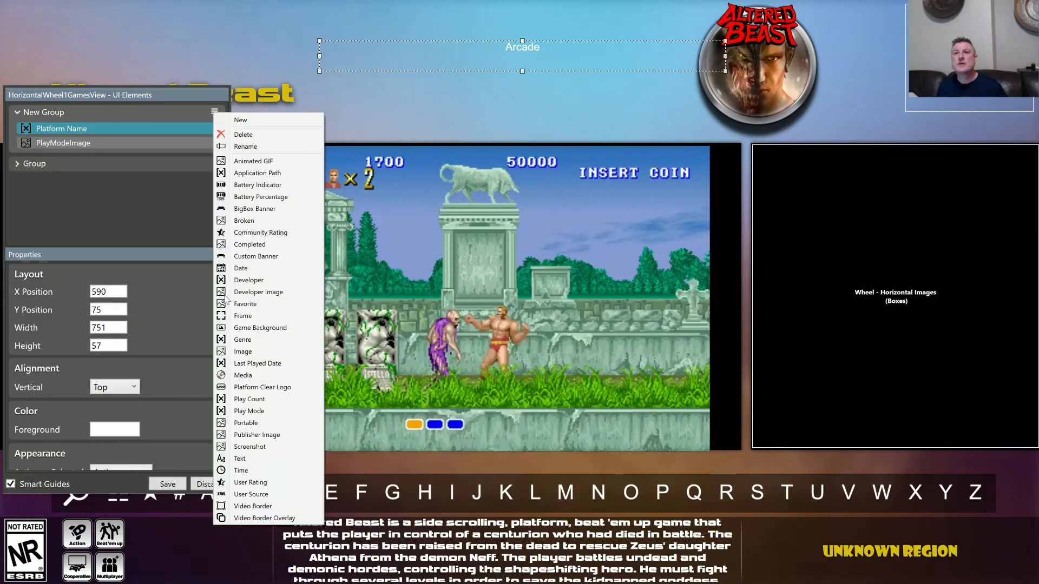
pyautogui.press('Return')
pyautogui.rightClick(471, 253)
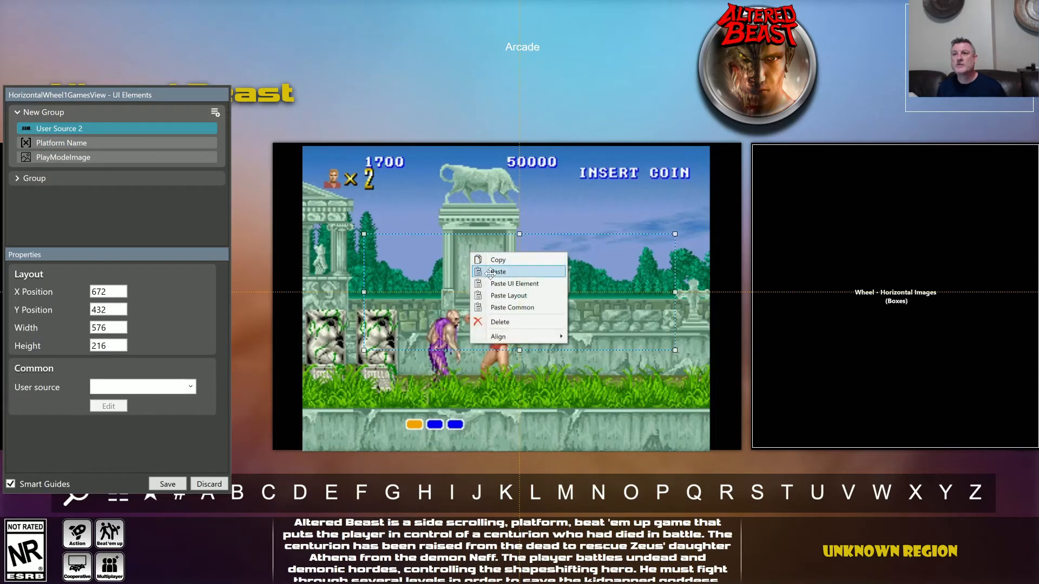
pyautogui.click(490, 272)
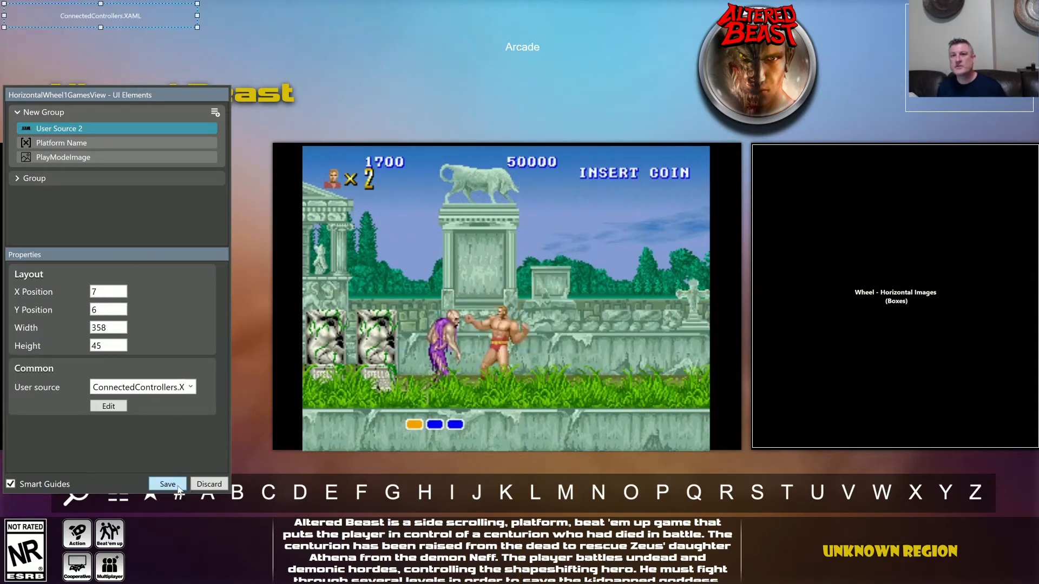
pyautogui.click(167, 484)
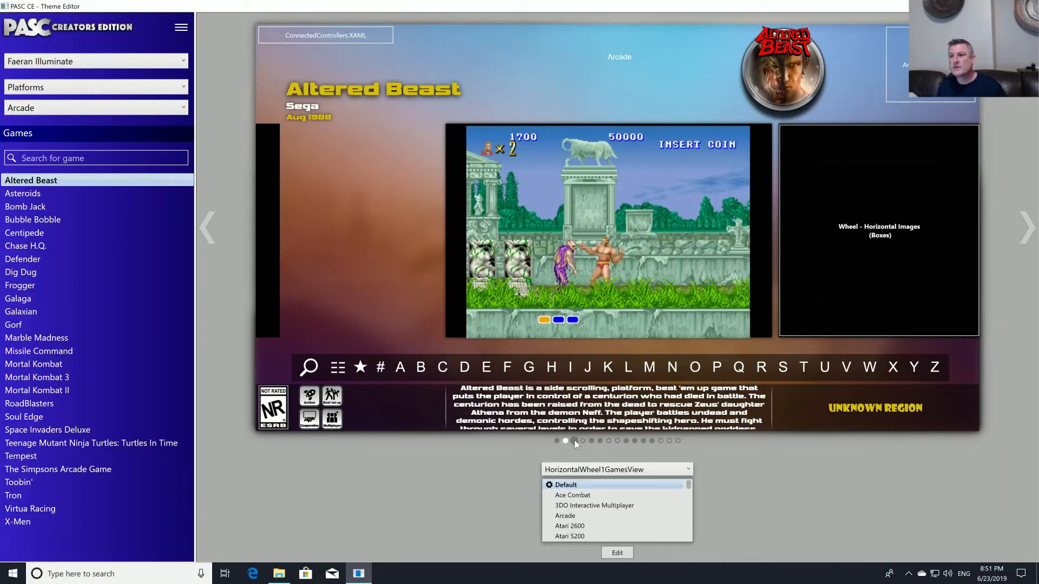
# - Add a User Source to the group in the default HorizontalWheel2GamesView, paste the copied ConnectedControllers settings onto it and save the view
pyautogui.click(574, 440)
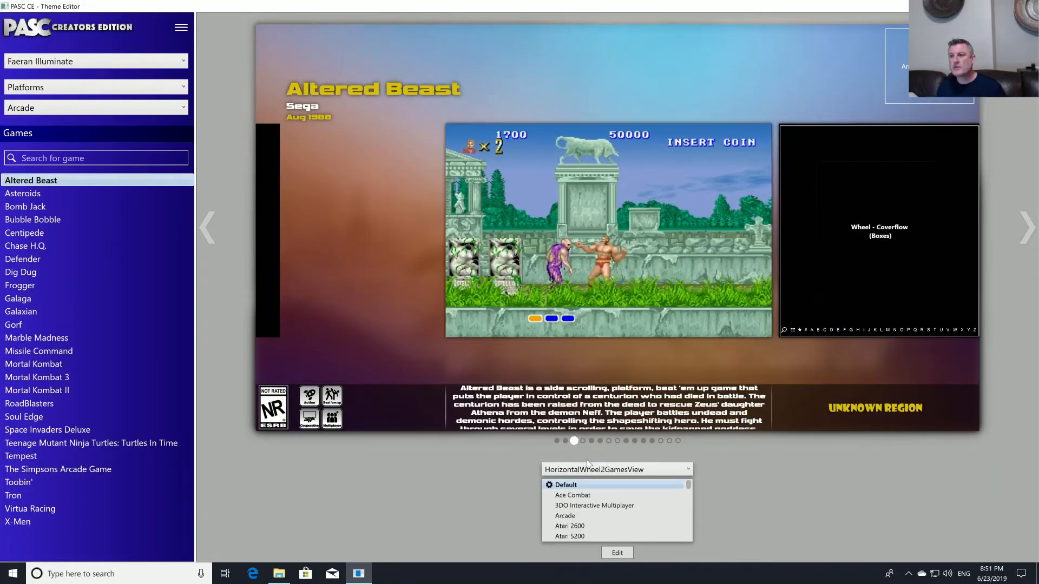
pyautogui.click(622, 553)
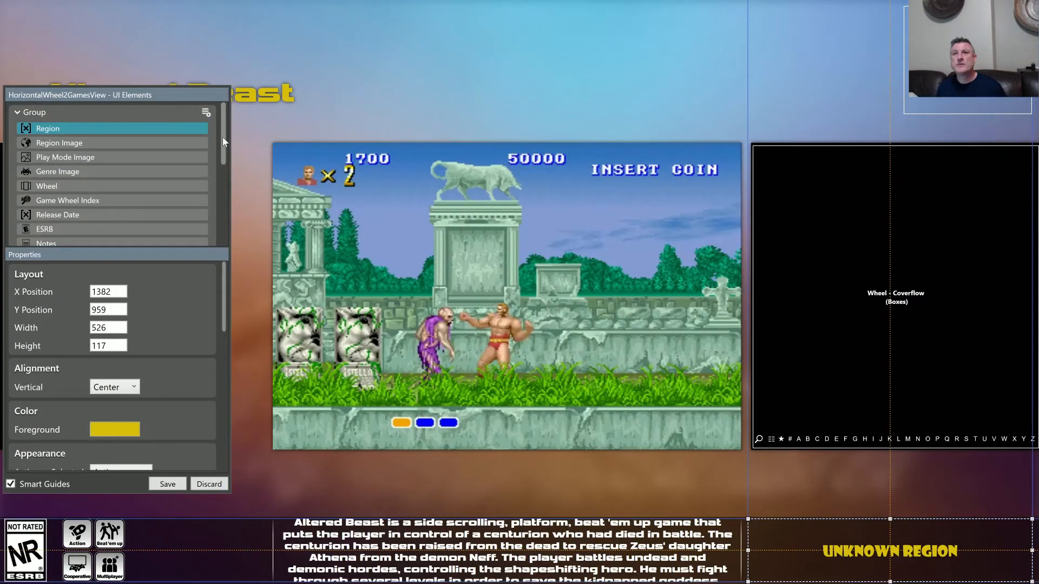
pyautogui.click(206, 113)
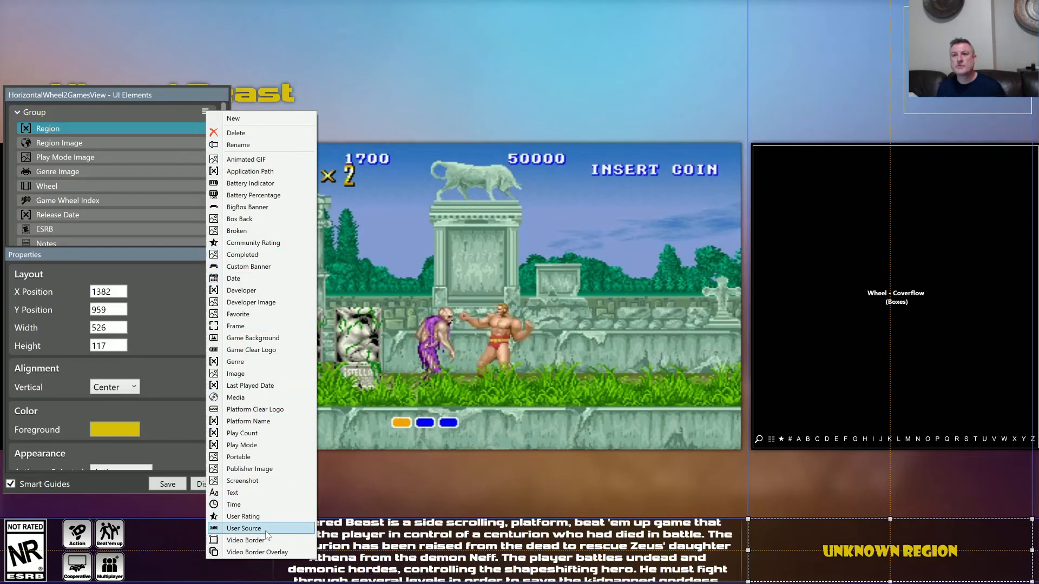
pyautogui.press('Return')
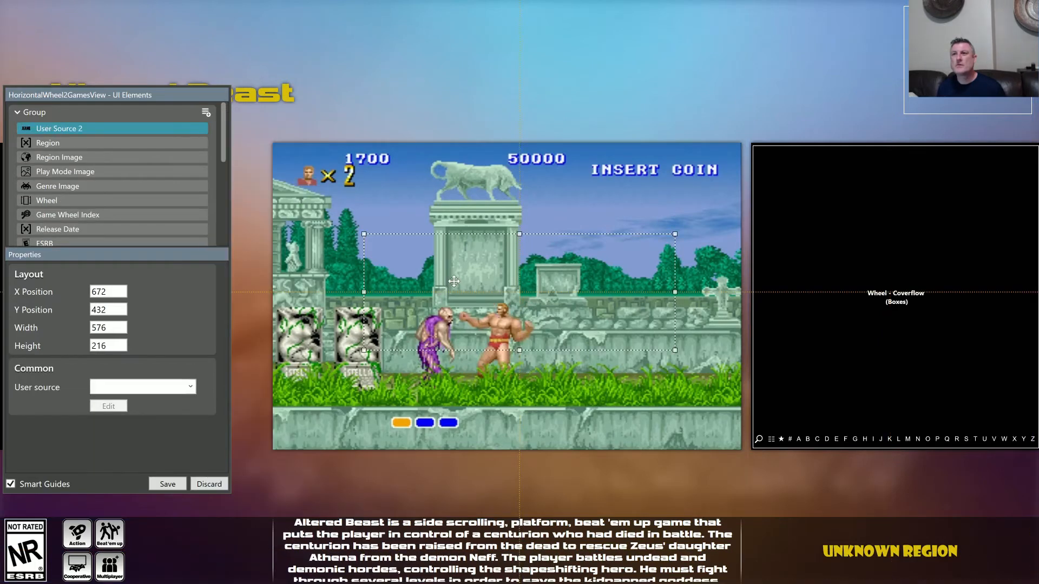
pyautogui.rightClick(456, 284)
pyautogui.click(476, 301)
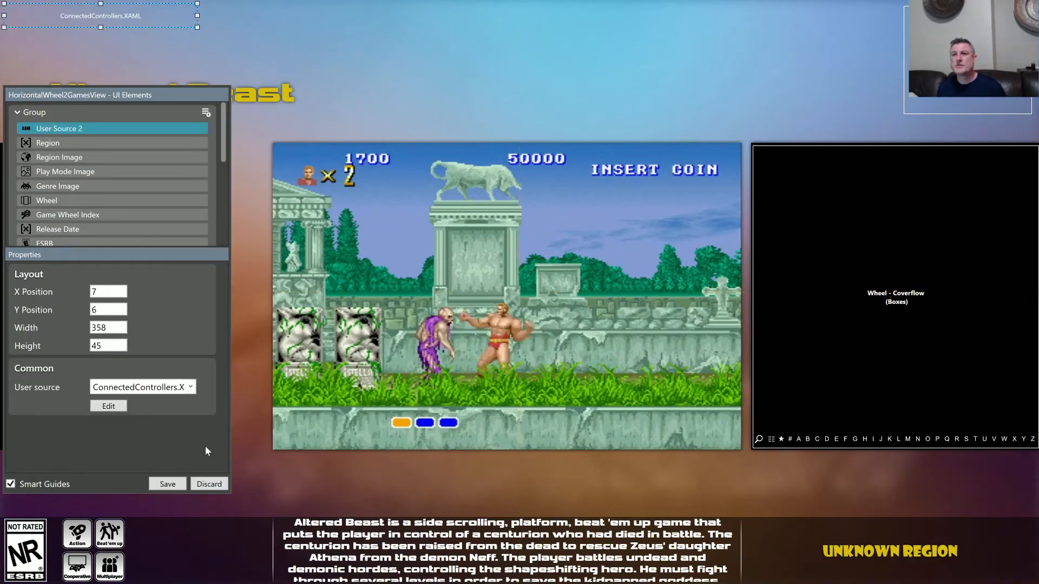
pyautogui.click(177, 485)
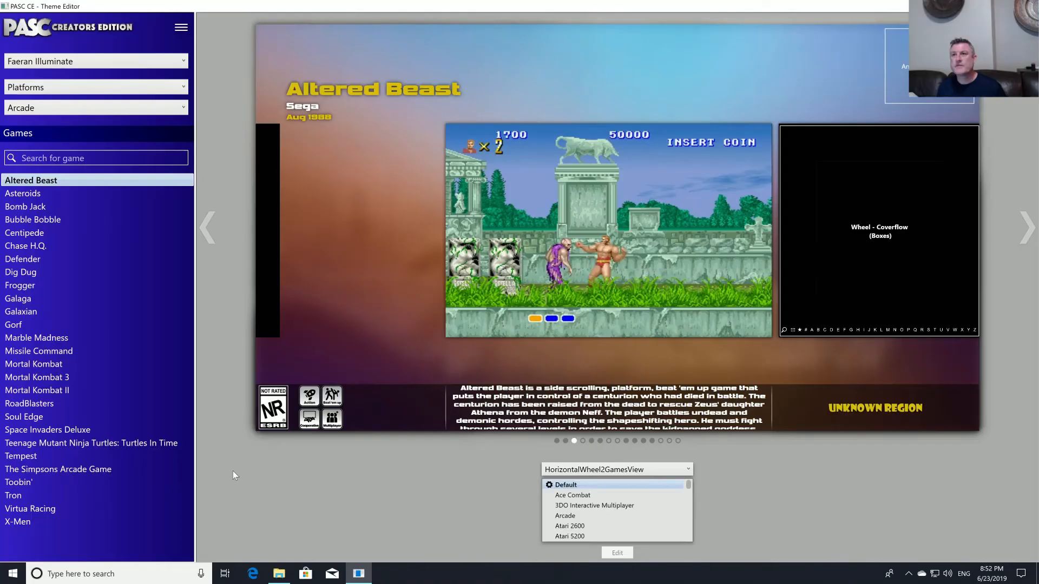
# - Add a User Source to the group in the default PlatformWheel1FiltersView, paste the copied ConnectedControllers settings onto it and save the view
pyautogui.click(592, 442)
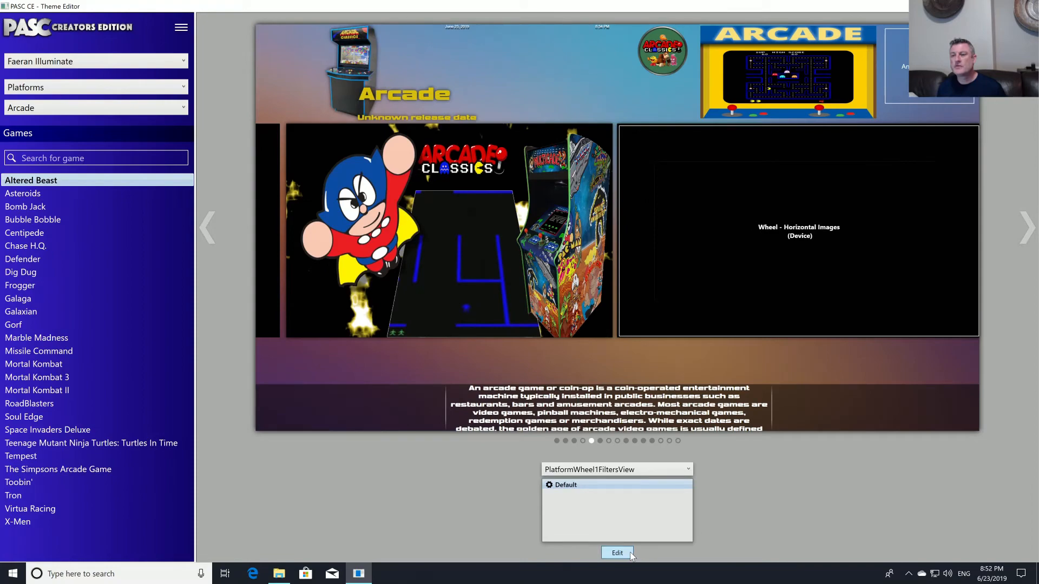
pyautogui.click(630, 552)
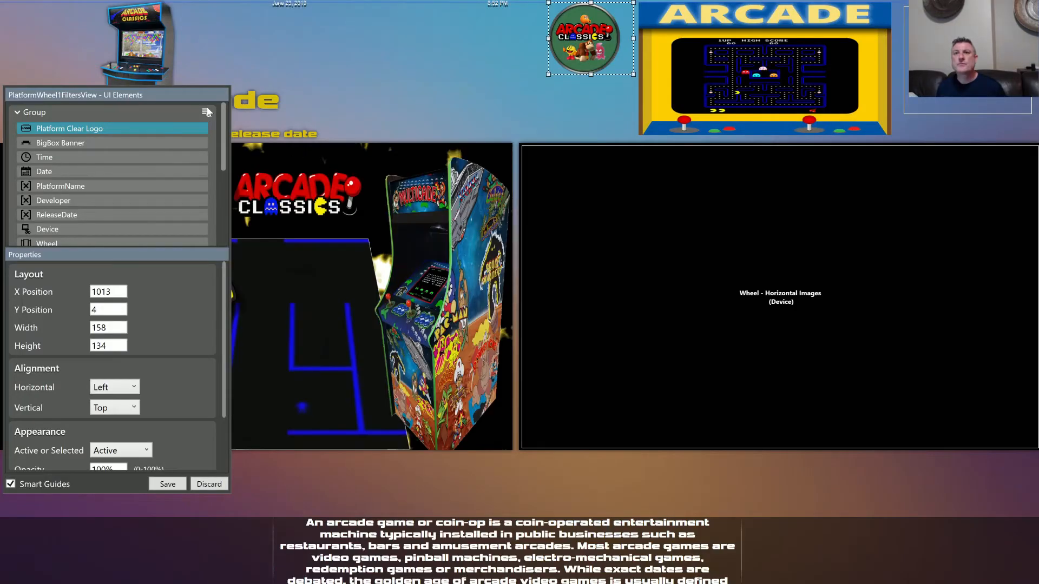
pyautogui.click(206, 112)
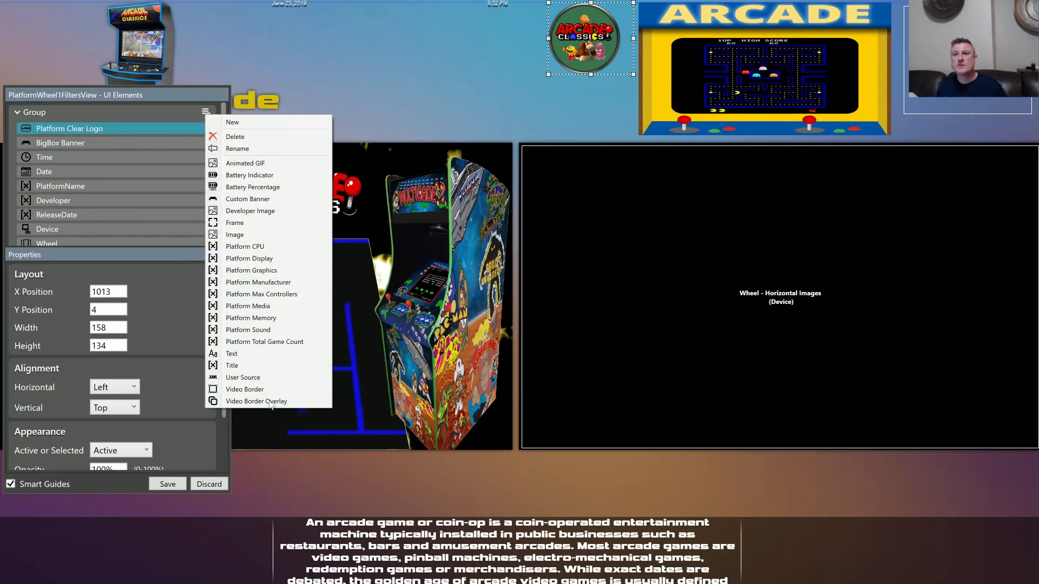
pyautogui.click(243, 377)
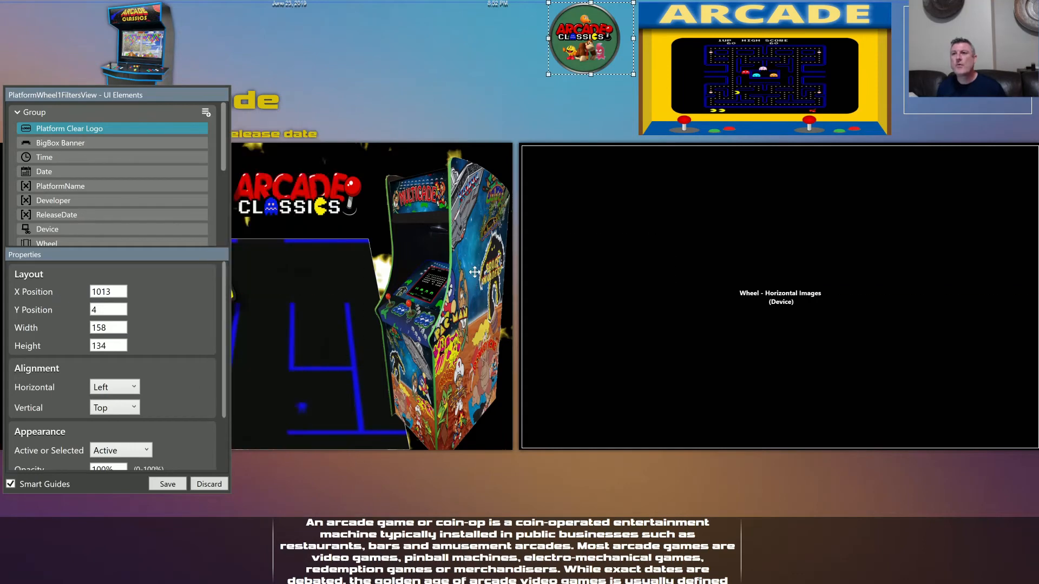
pyautogui.rightClick(486, 272)
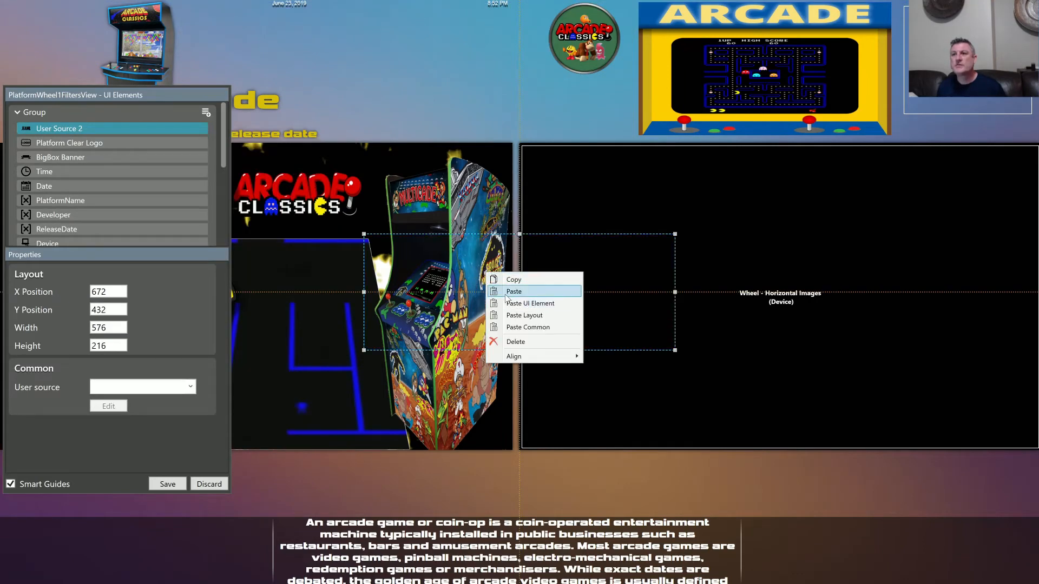
pyautogui.click(505, 292)
pyautogui.click(168, 483)
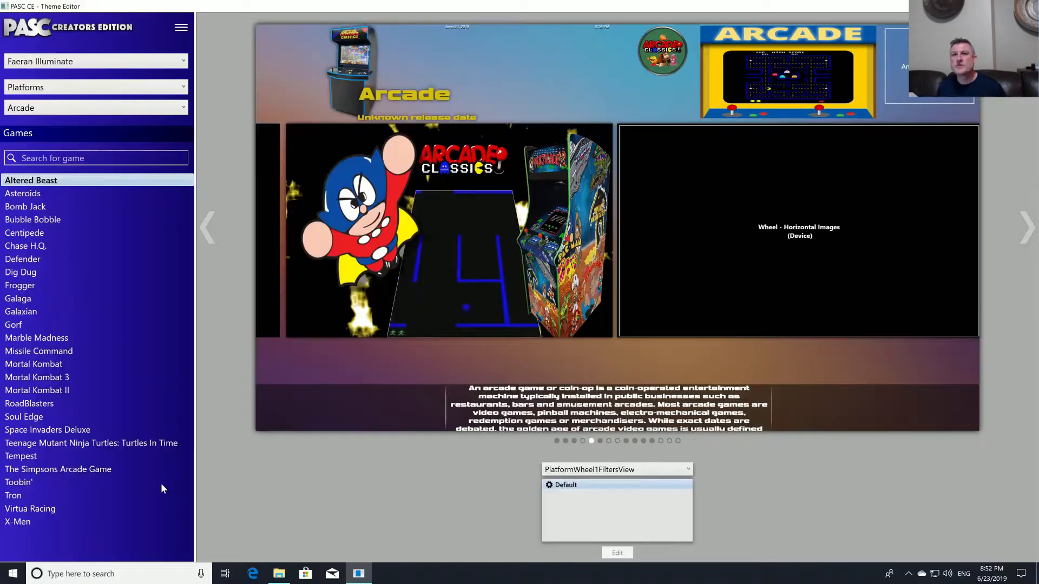
# - Add a User Source to the group in the default PlatformWheel2FiltersView, paste the copied ConnectedControllers settings onto it and save the view
pyautogui.click(601, 442)
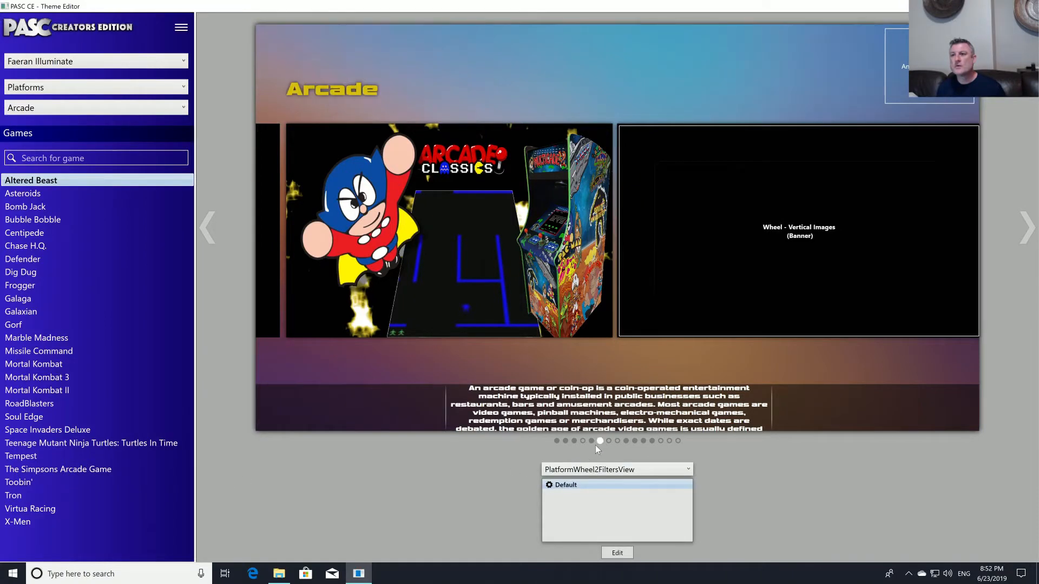
pyautogui.click(622, 553)
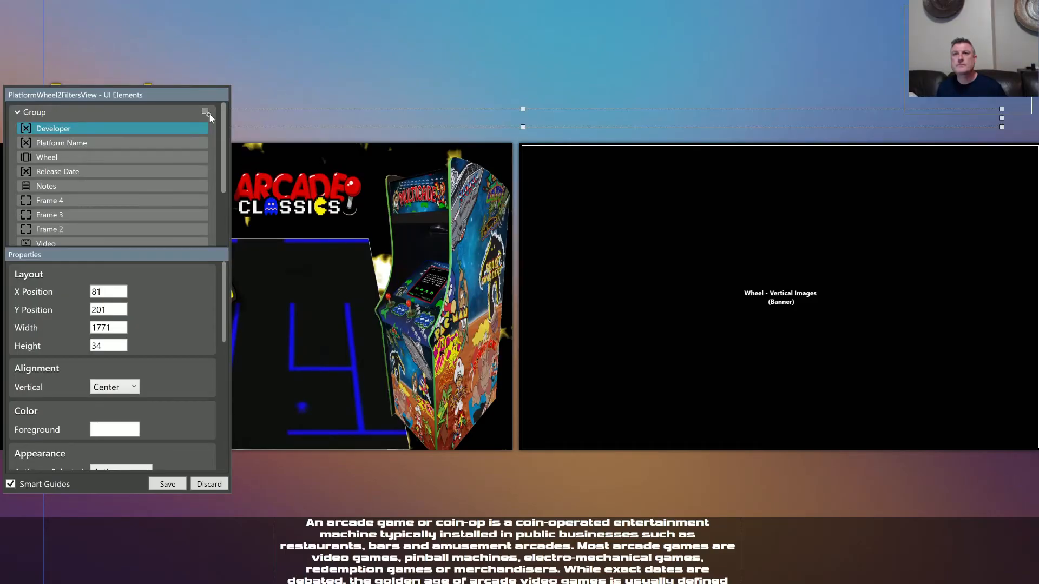
pyautogui.click(207, 113)
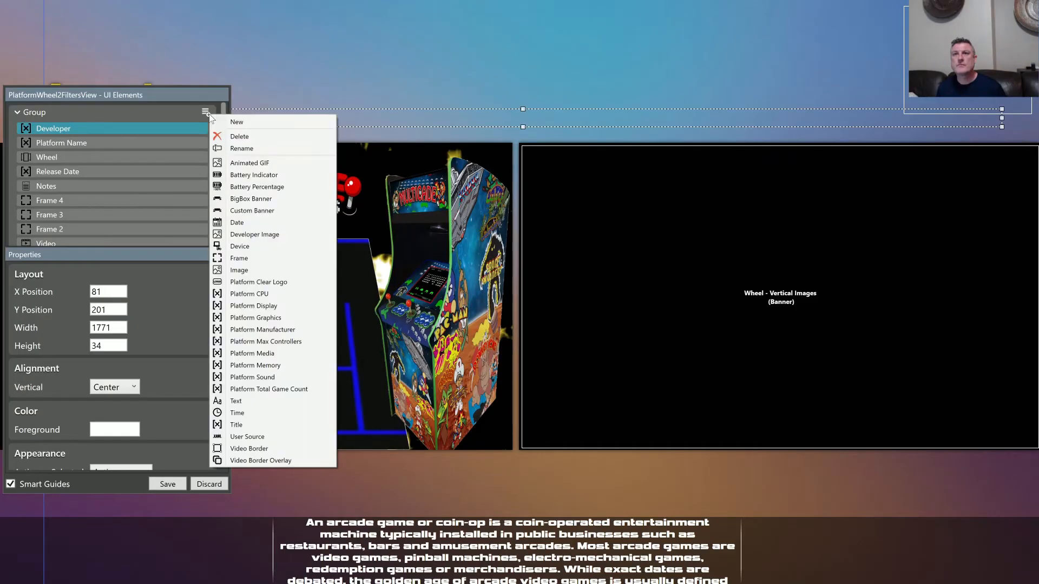
pyautogui.click(253, 437)
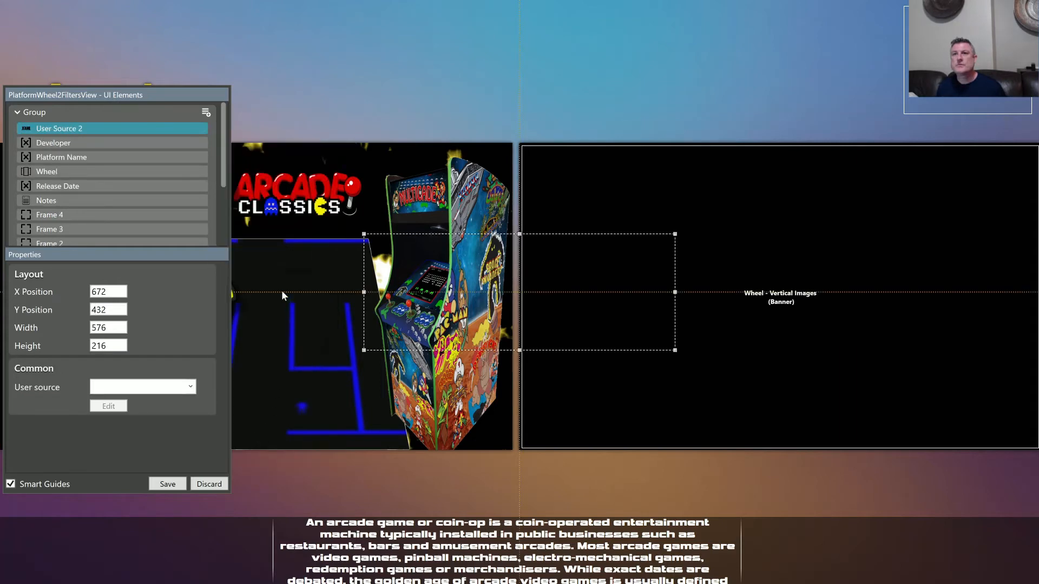
pyautogui.rightClick(408, 264)
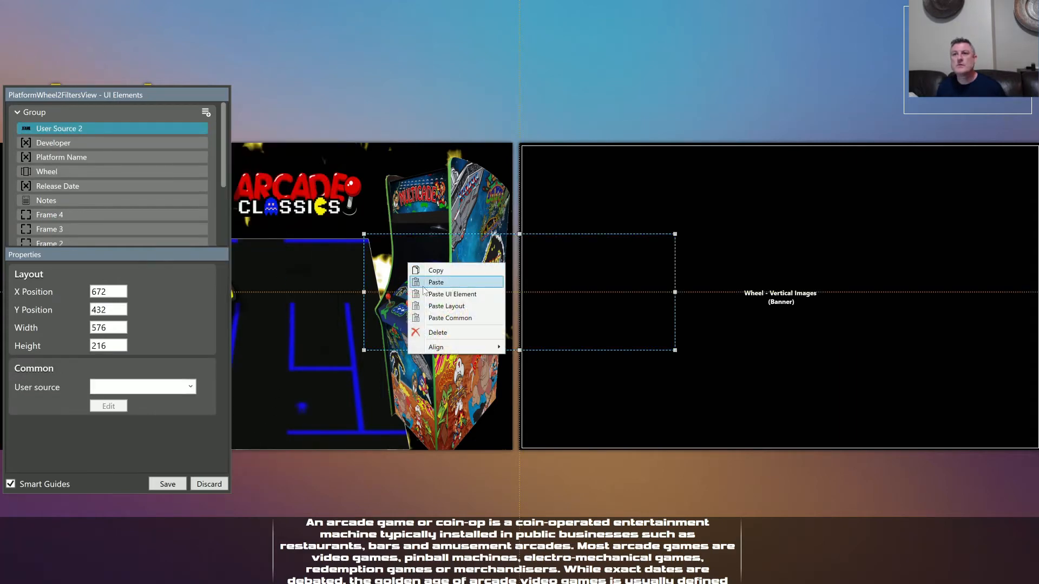
pyautogui.click(424, 285)
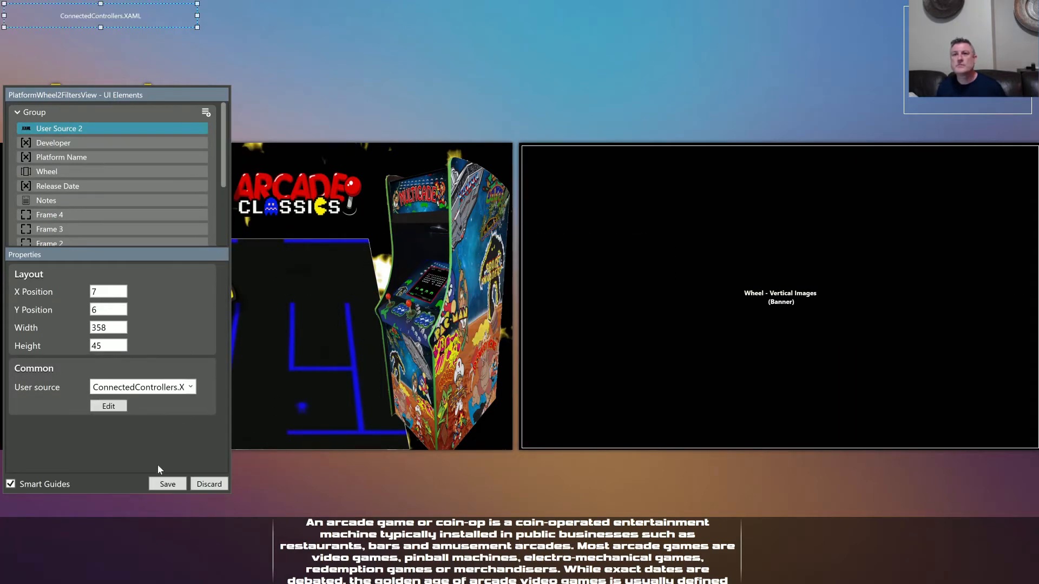
pyautogui.click(163, 483)
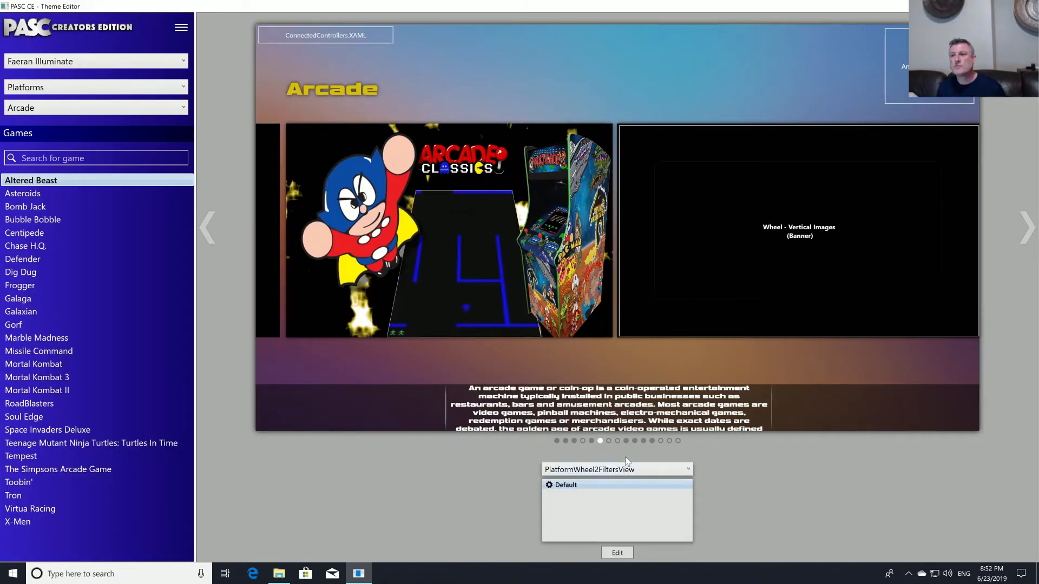
# - Add a User Source to the group in the default TextFiltersView, paste the copied ConnectedControllers settings onto it and save the view
pyautogui.click(626, 441)
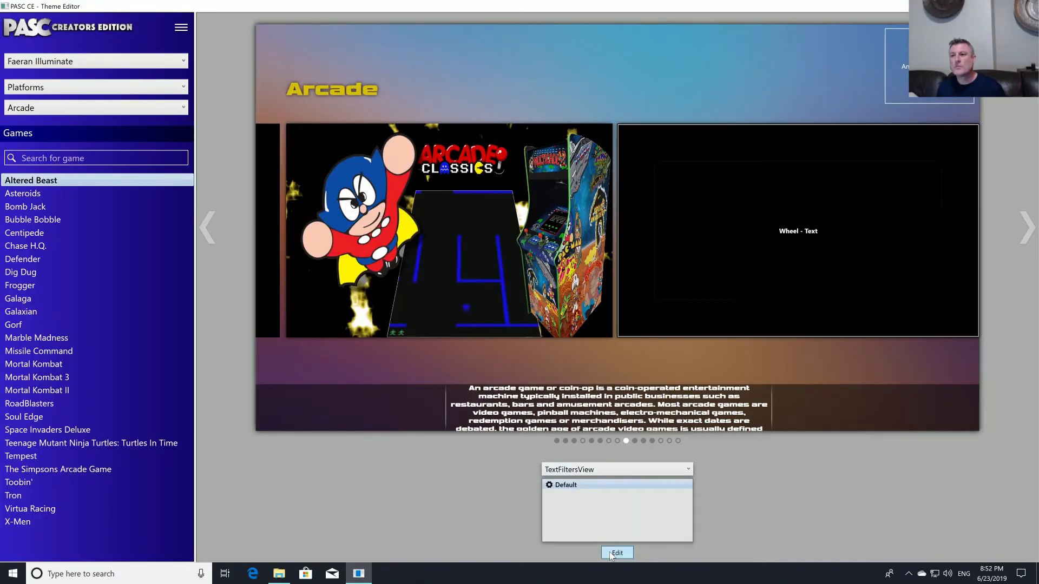
pyautogui.click(617, 552)
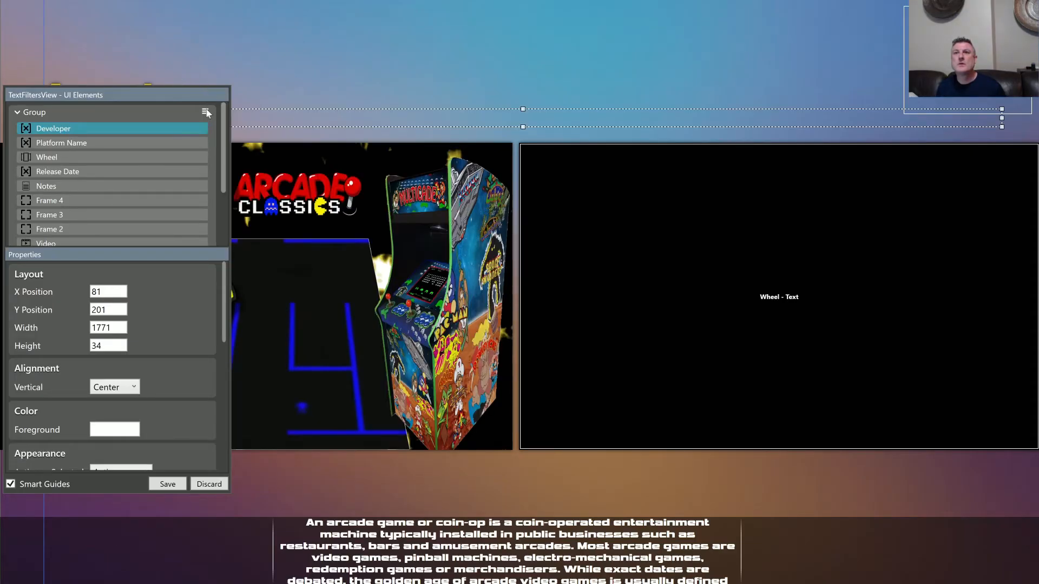
pyautogui.click(206, 112)
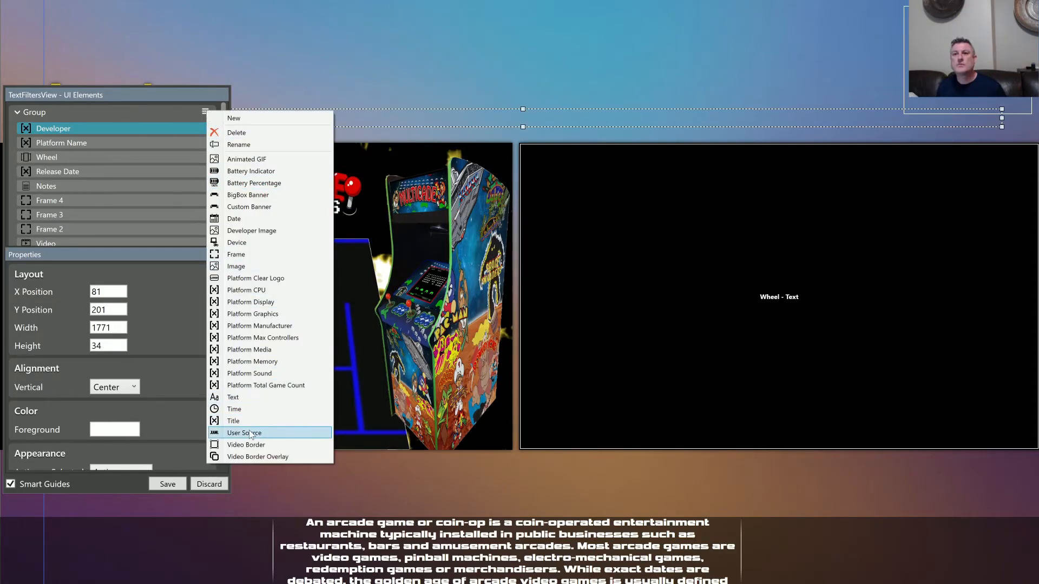
pyautogui.click(267, 431)
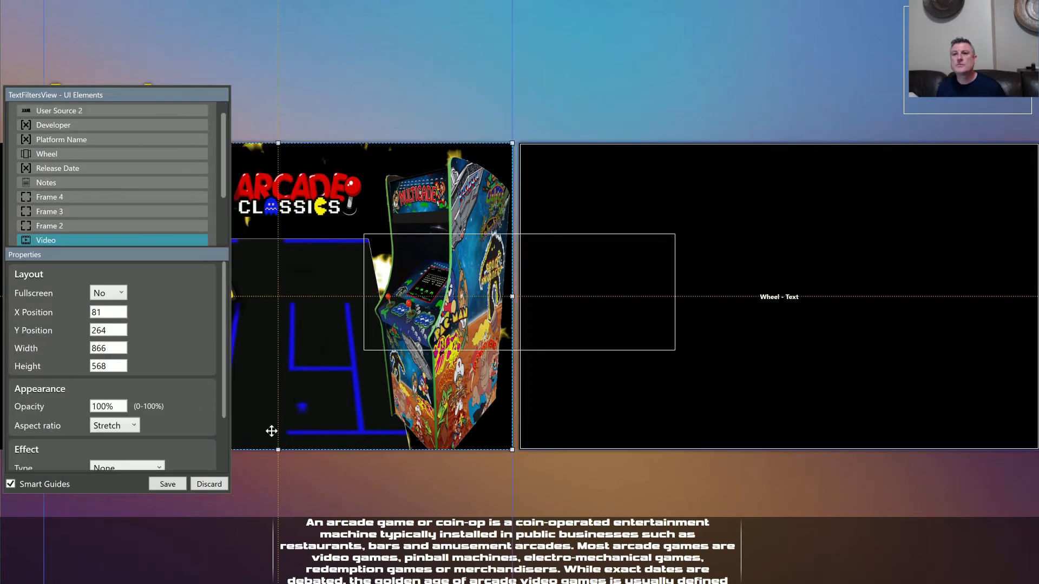
pyautogui.rightClick(464, 296)
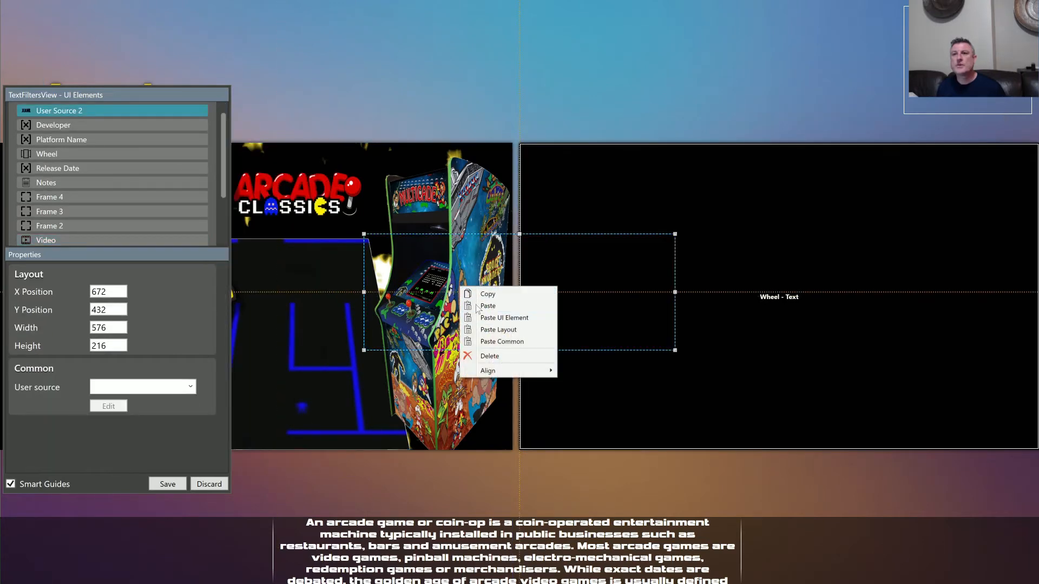
pyautogui.click(488, 306)
pyautogui.click(168, 485)
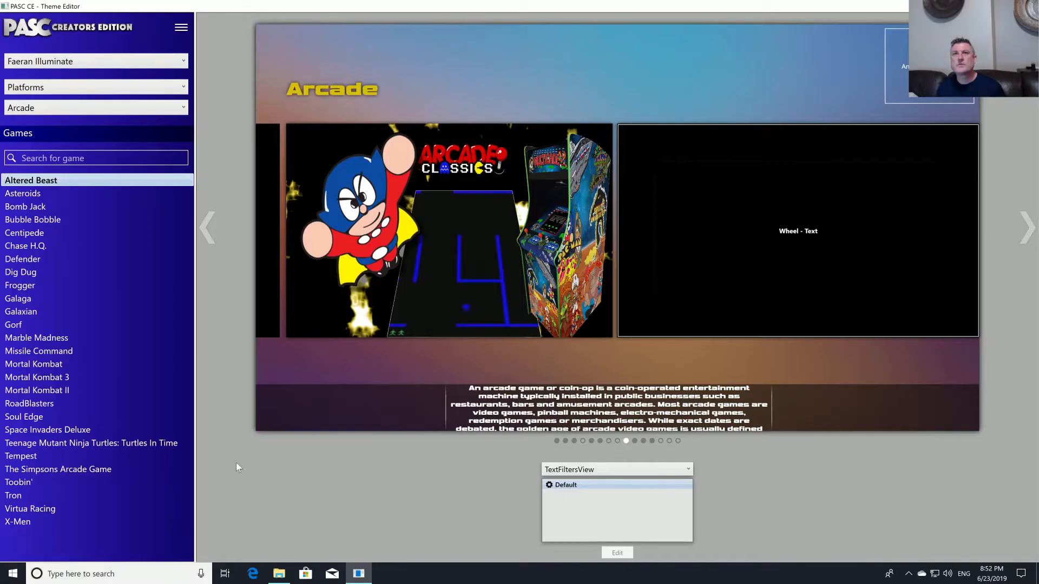
# - Add a User Source to the group in the default TextGamesView, paste the copied ConnectedControllers settings onto it and save the view
pyautogui.click(633, 441)
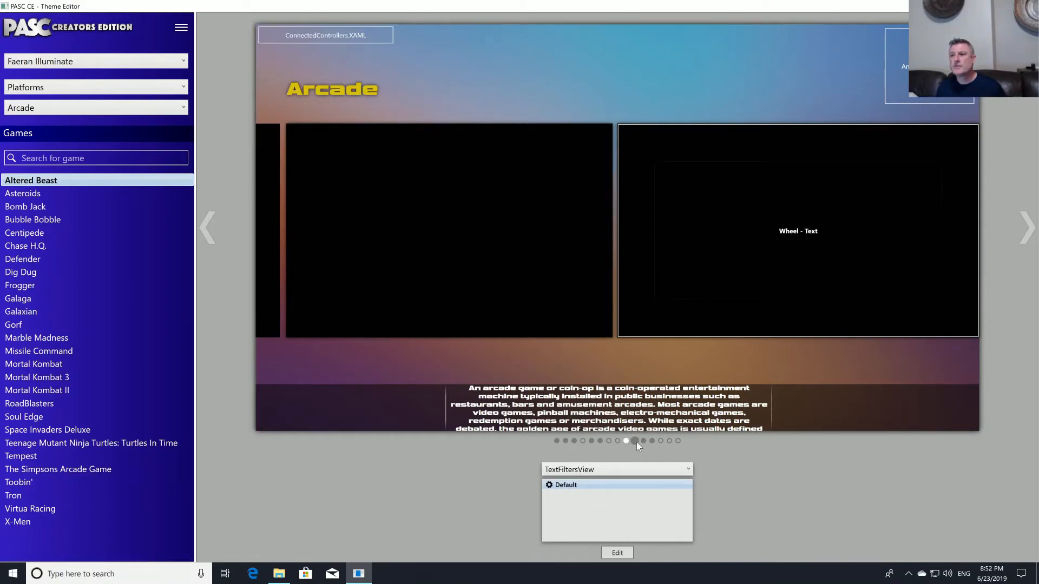
pyautogui.click(618, 553)
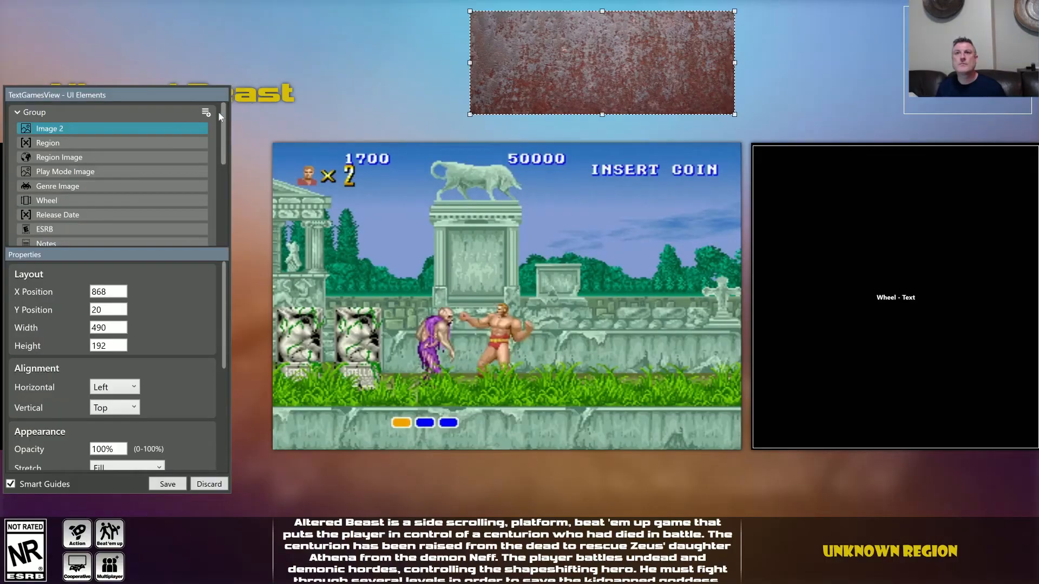
pyautogui.click(205, 112)
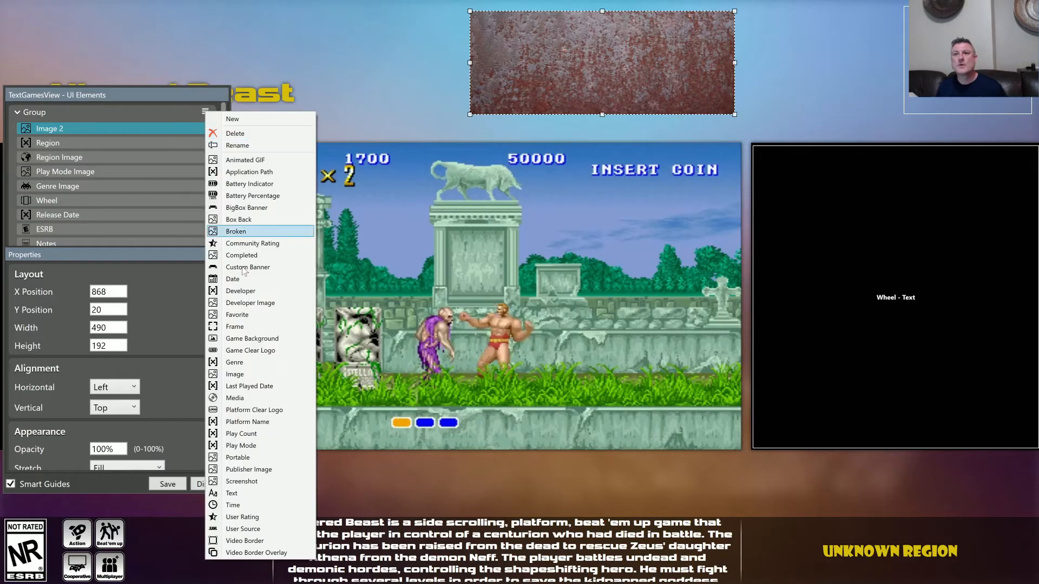
pyautogui.click(250, 529)
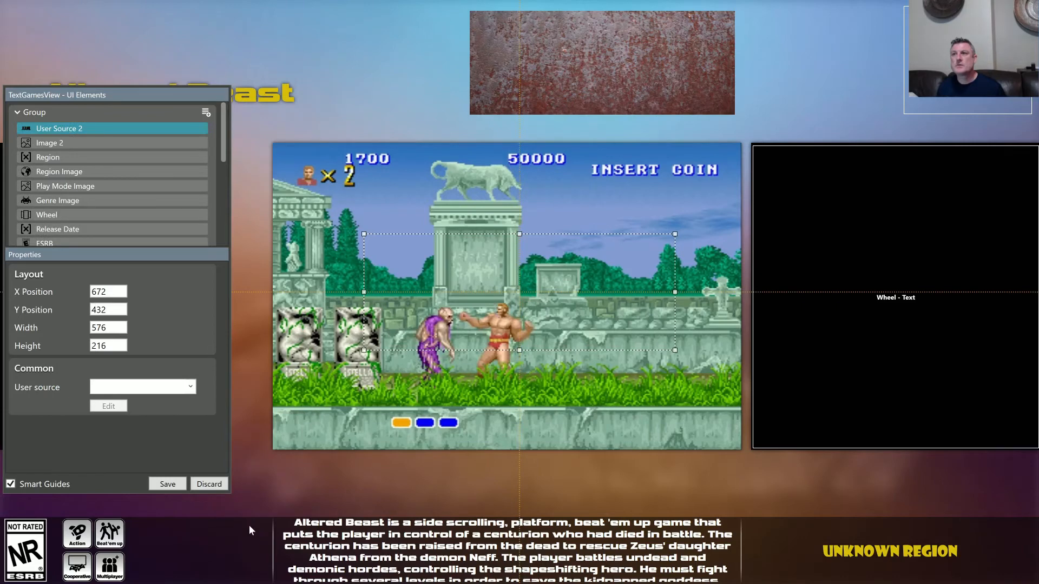
pyautogui.rightClick(479, 304)
pyautogui.click(503, 317)
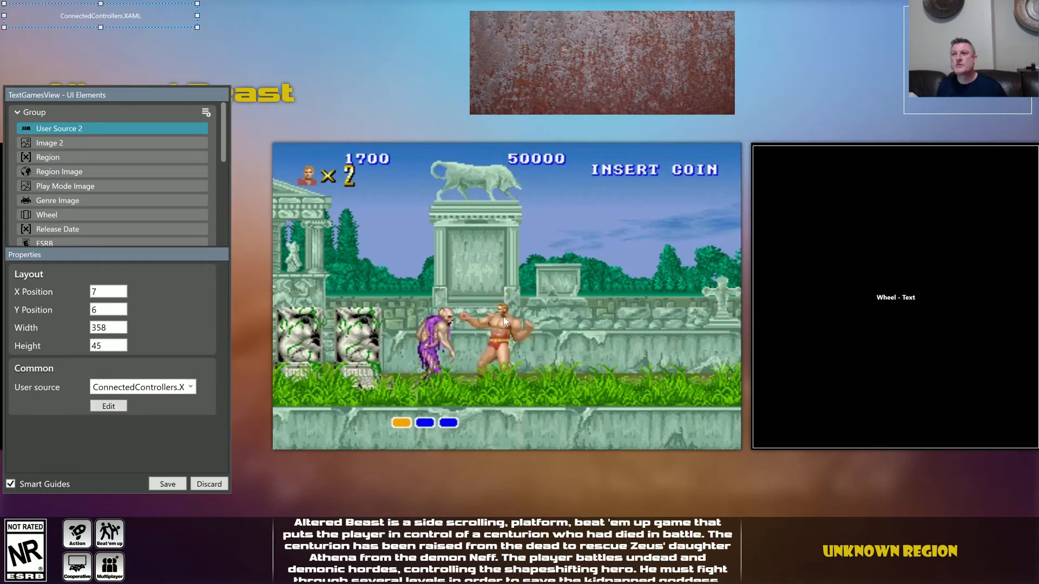
pyautogui.click(172, 484)
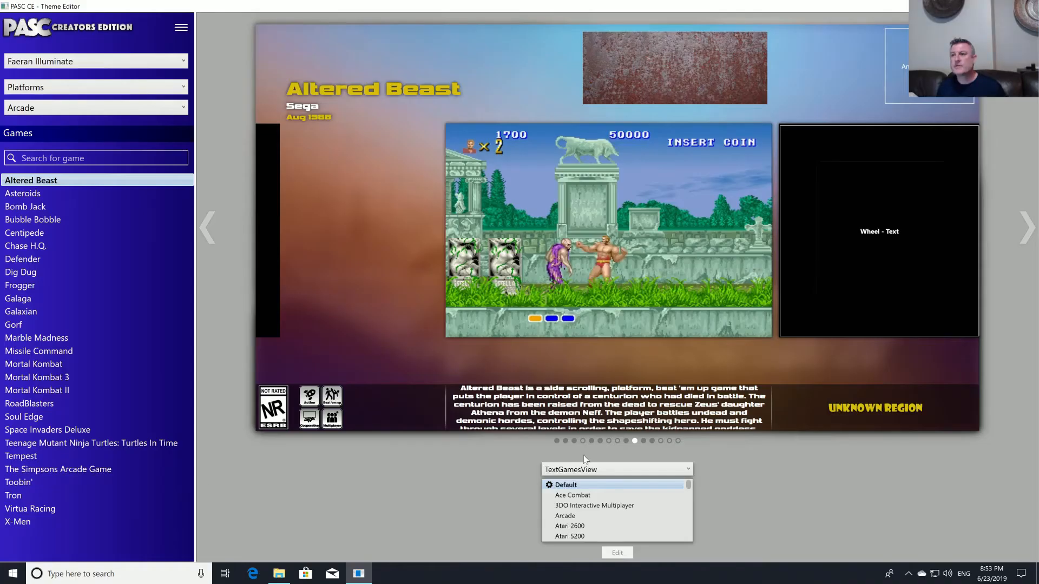
# - Add a User Source to the group in the default WallGamesView, paste the copied ConnectedControllers layout and settings onto it and save the view
pyautogui.click(643, 440)
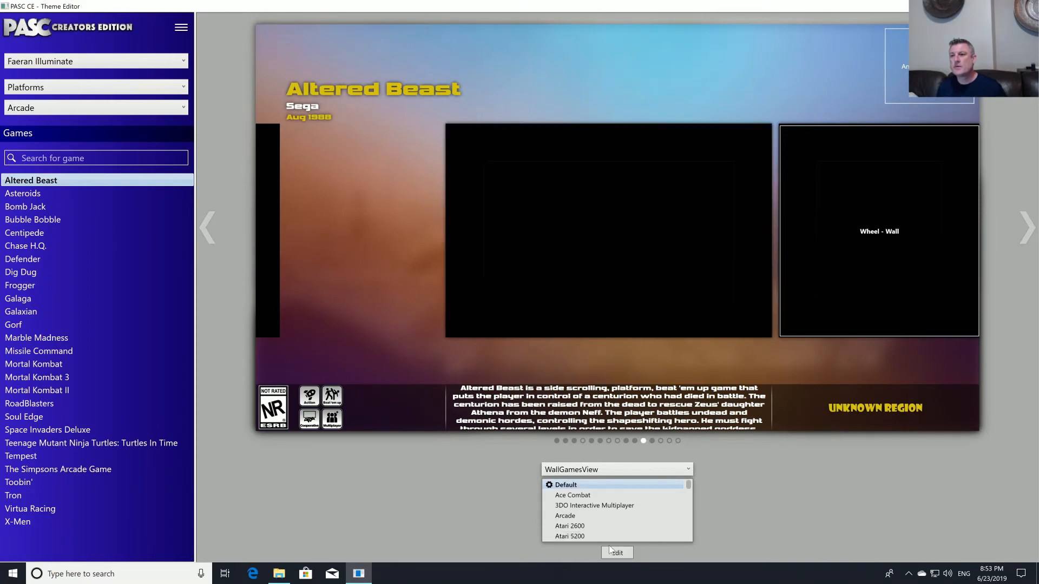
pyautogui.click(617, 553)
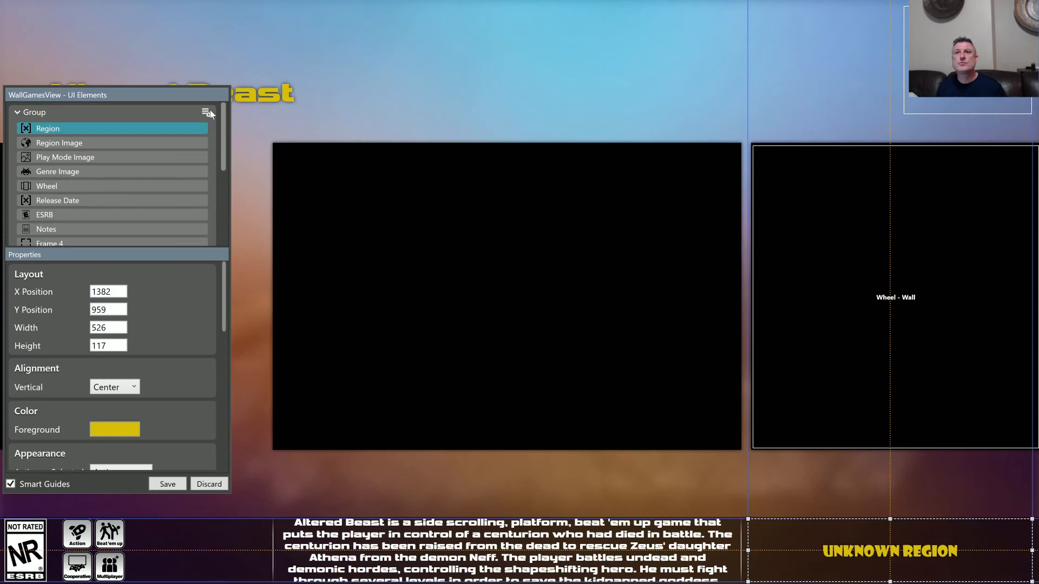
pyautogui.click(209, 113)
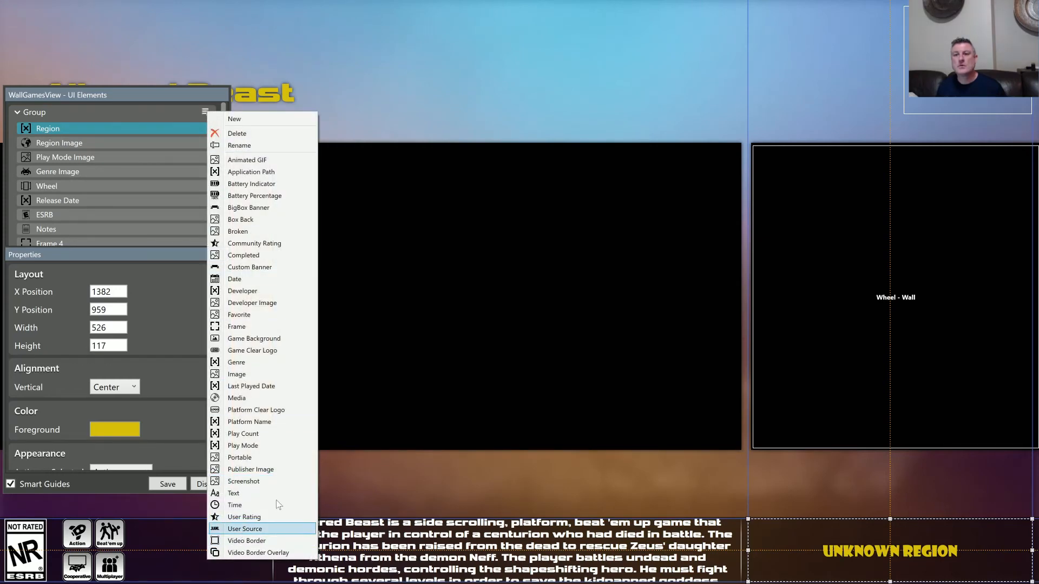
pyautogui.press('Return')
pyautogui.rightClick(407, 288)
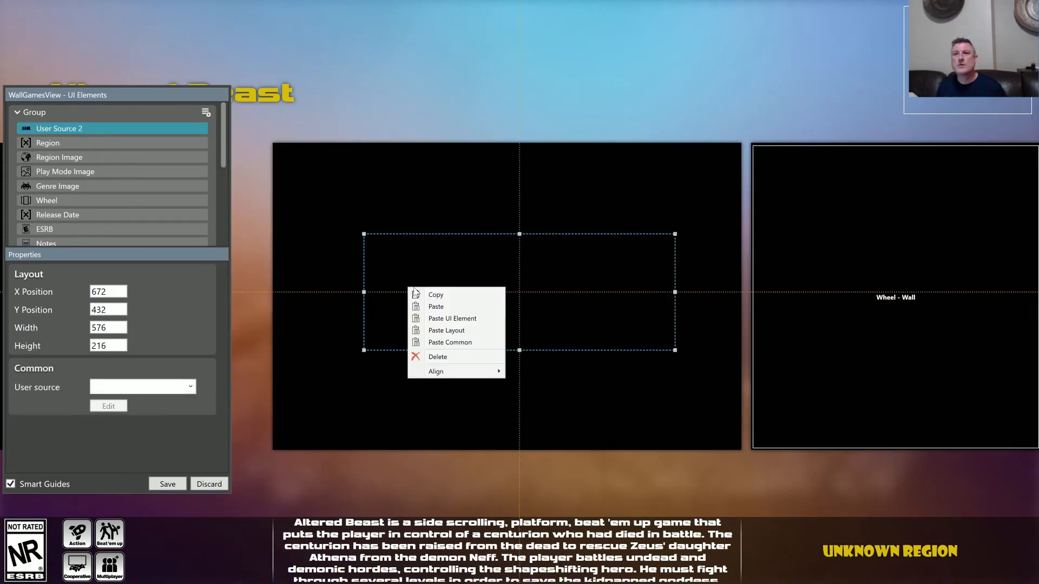
pyautogui.click(444, 331)
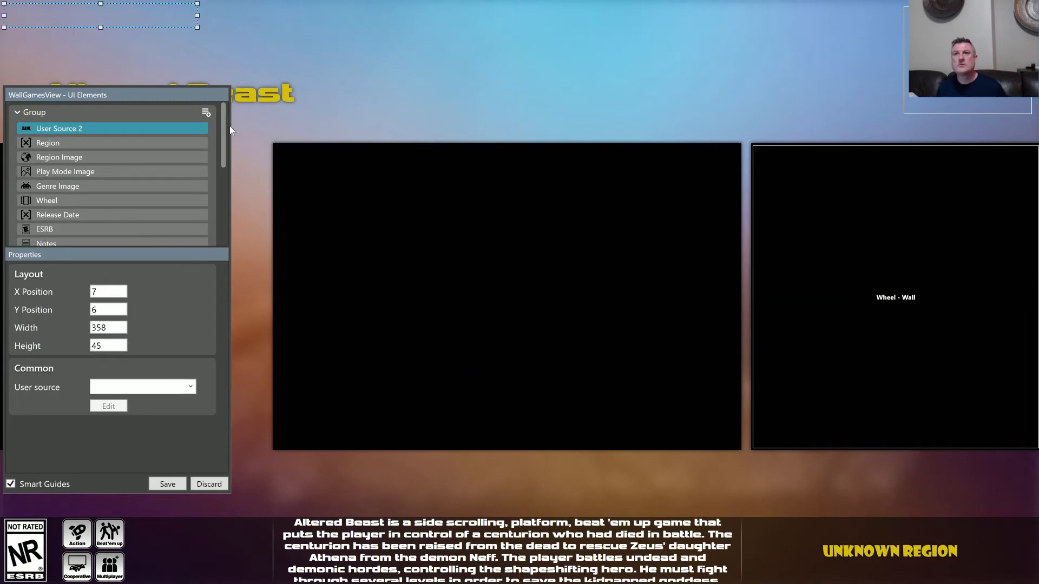
pyautogui.rightClick(144, 14)
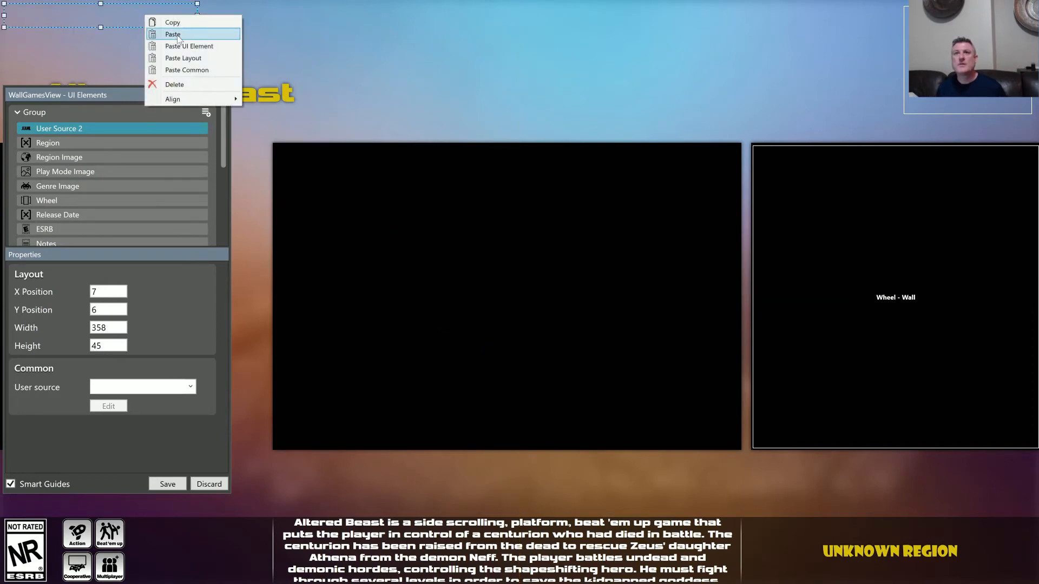
pyautogui.click(177, 34)
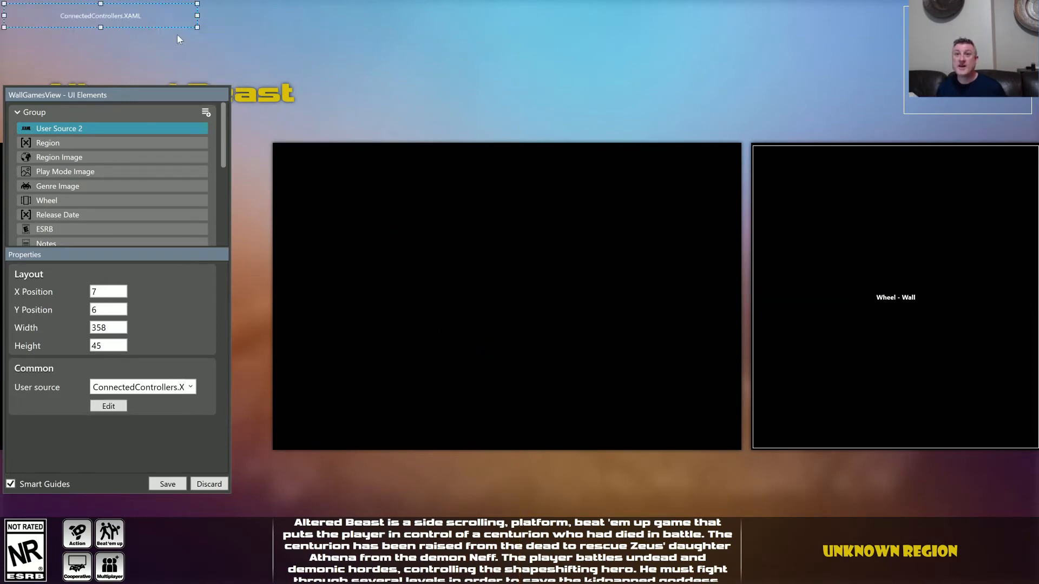
pyautogui.click(172, 484)
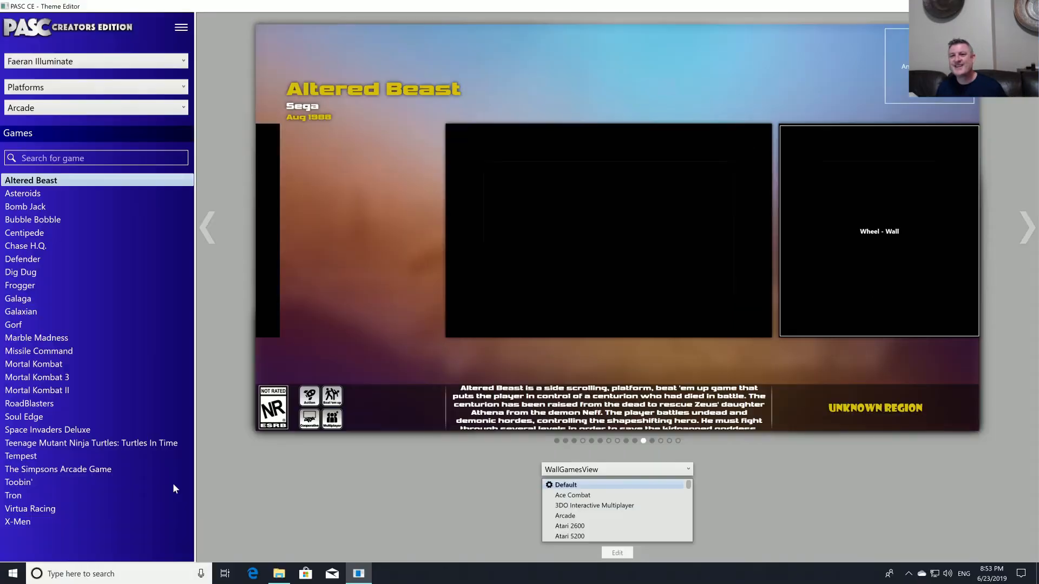
# - Add a User Source alongside the Analog Clock in the default WheelGamesView, paste the copied ConnectedControllers layout and settings onto it and save the view
pyautogui.click(652, 440)
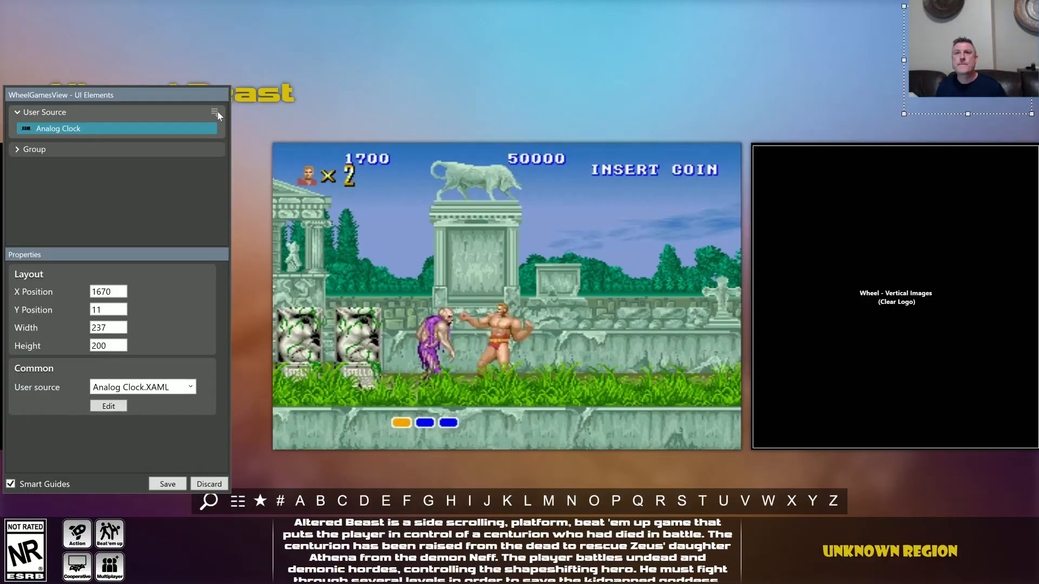
pyautogui.click(218, 111)
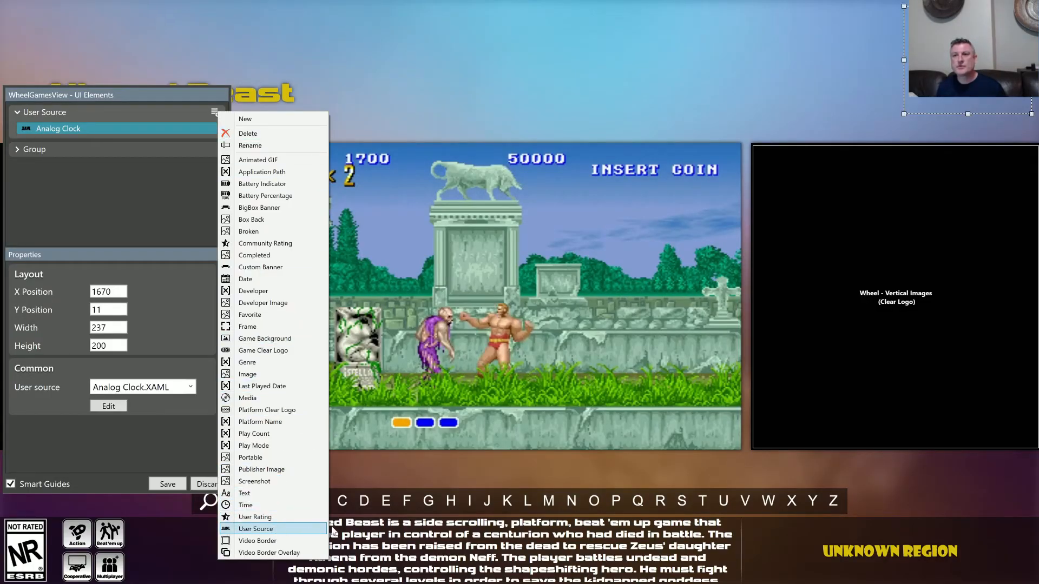
pyautogui.rightClick(504, 291)
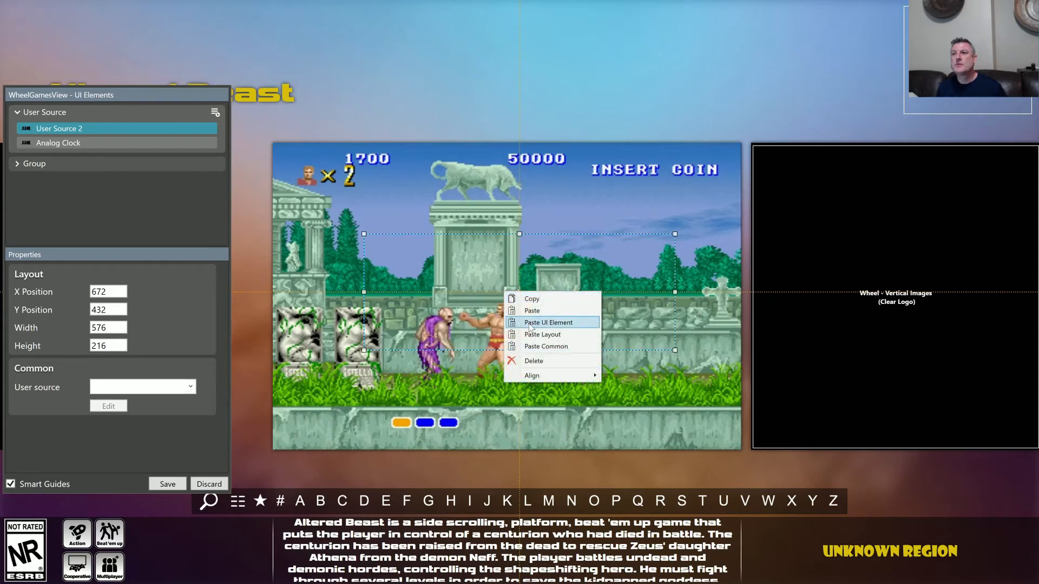
pyautogui.click(531, 310)
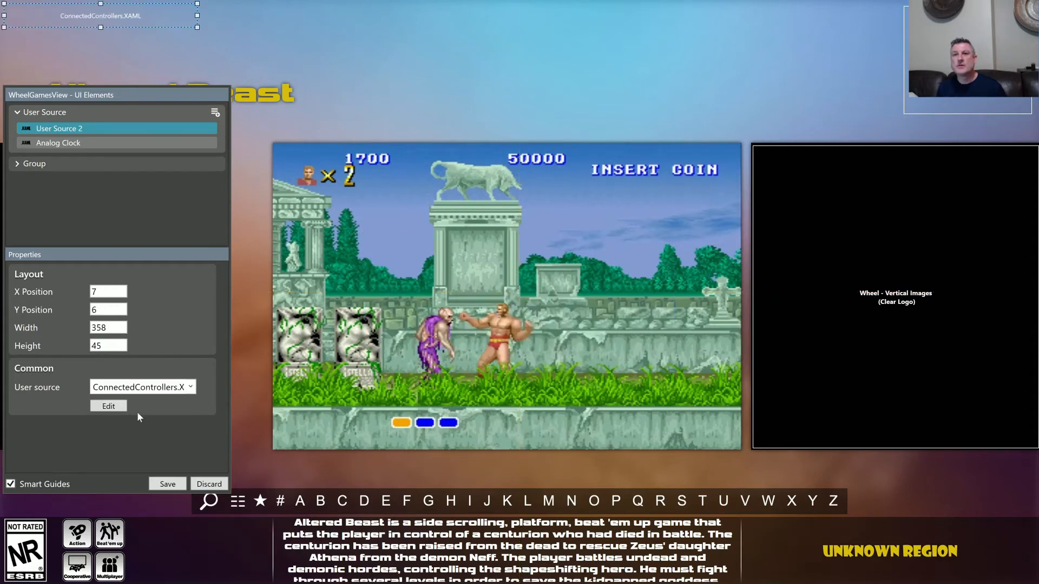
pyautogui.click(161, 485)
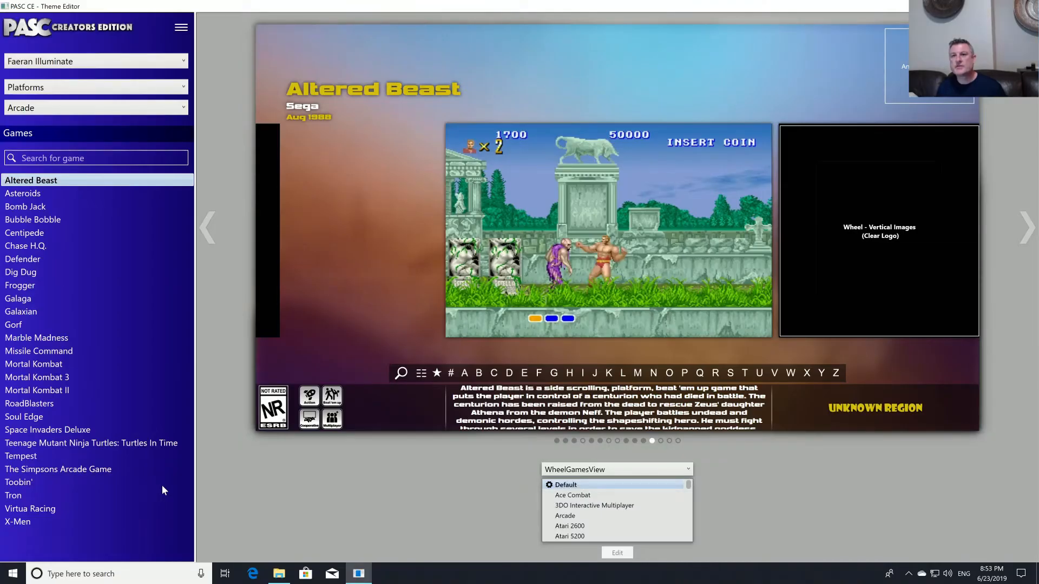
# - Publish the Faeran Illuminate theme for use in BigBox
pyautogui.click(180, 27)
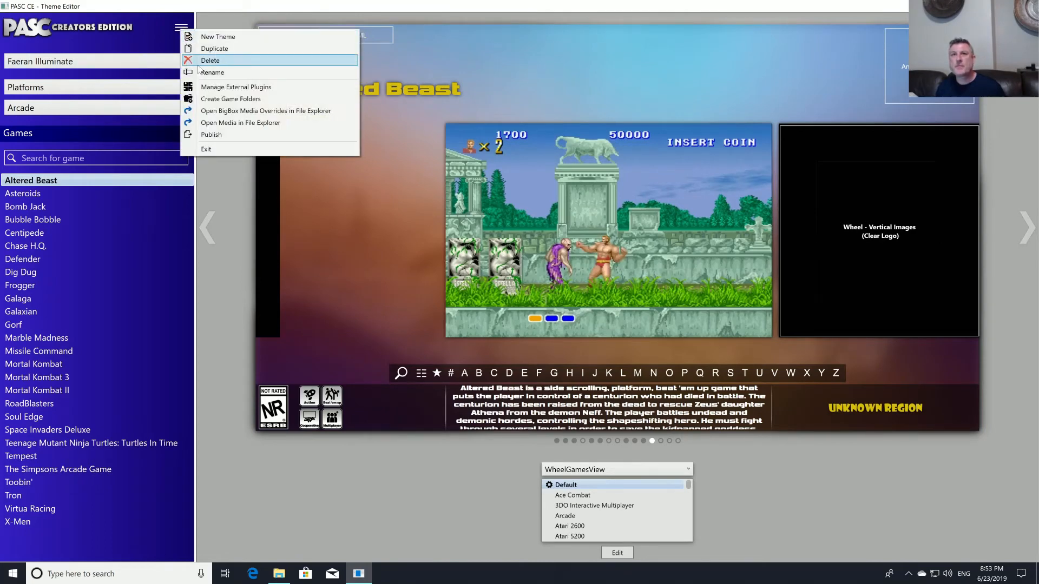
pyautogui.click(214, 135)
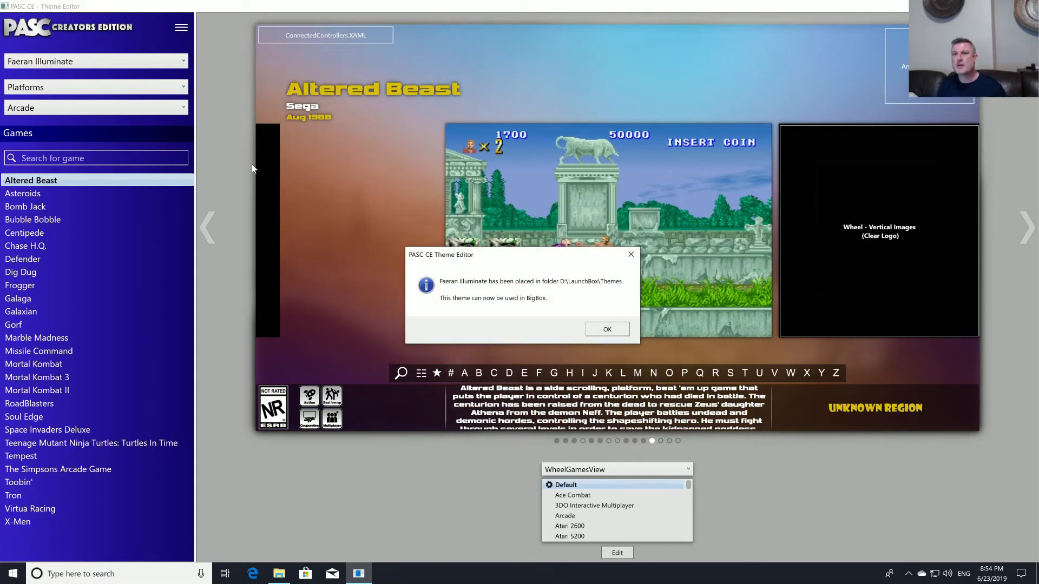
pyautogui.click(606, 330)
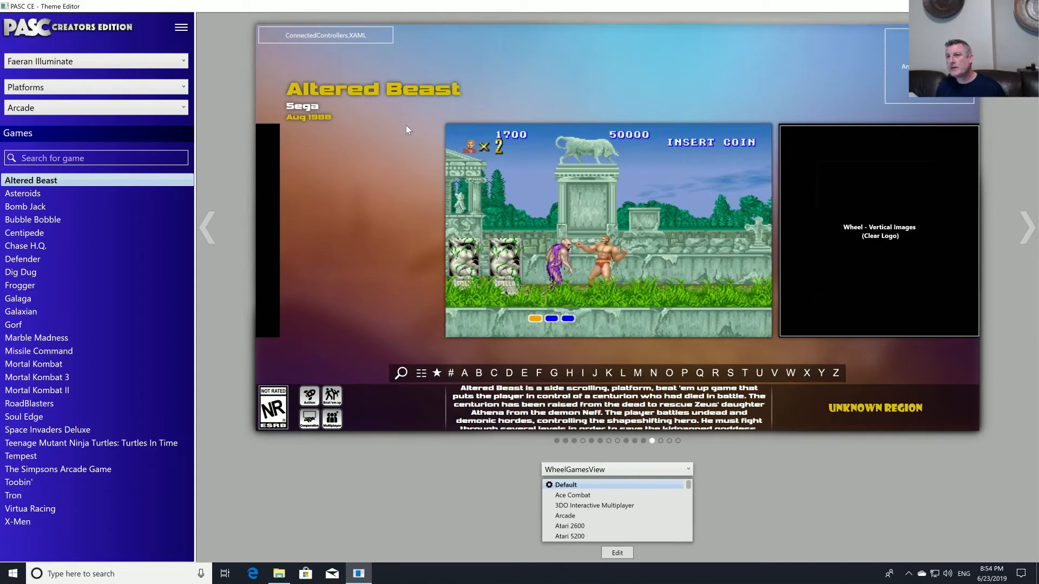
# - Review the theme's external plugins, comparing the declaration and resources of GrilaBBControlsPlugin.dll and SlimDX.dll
pyautogui.click(186, 33)
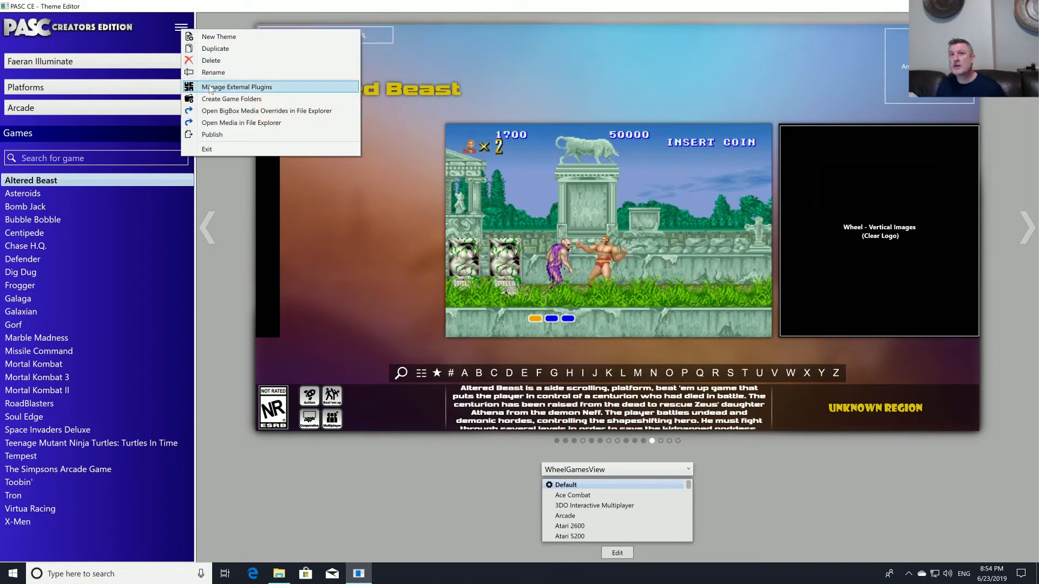
pyautogui.click(233, 85)
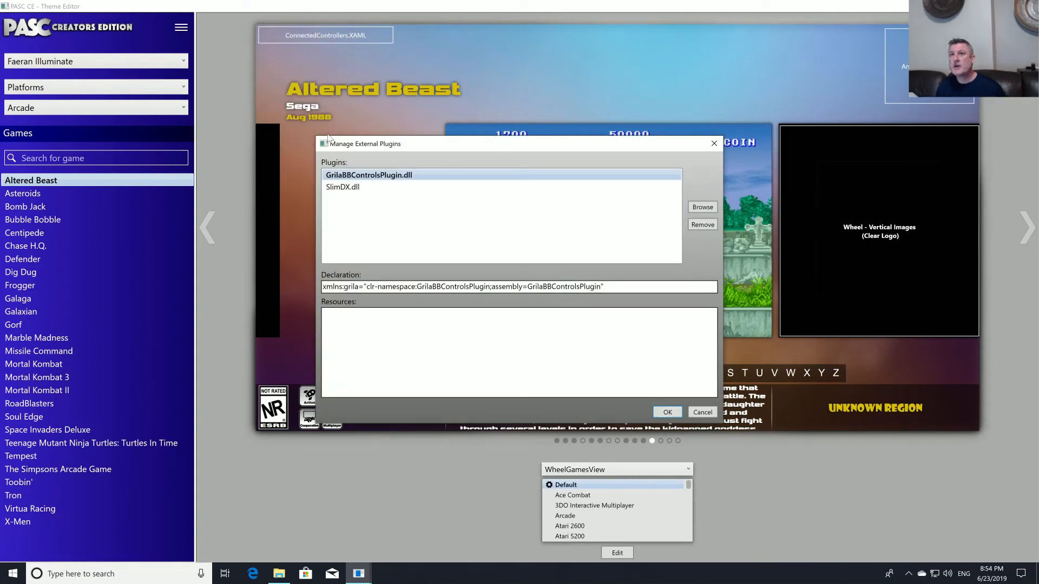
pyautogui.click(375, 189)
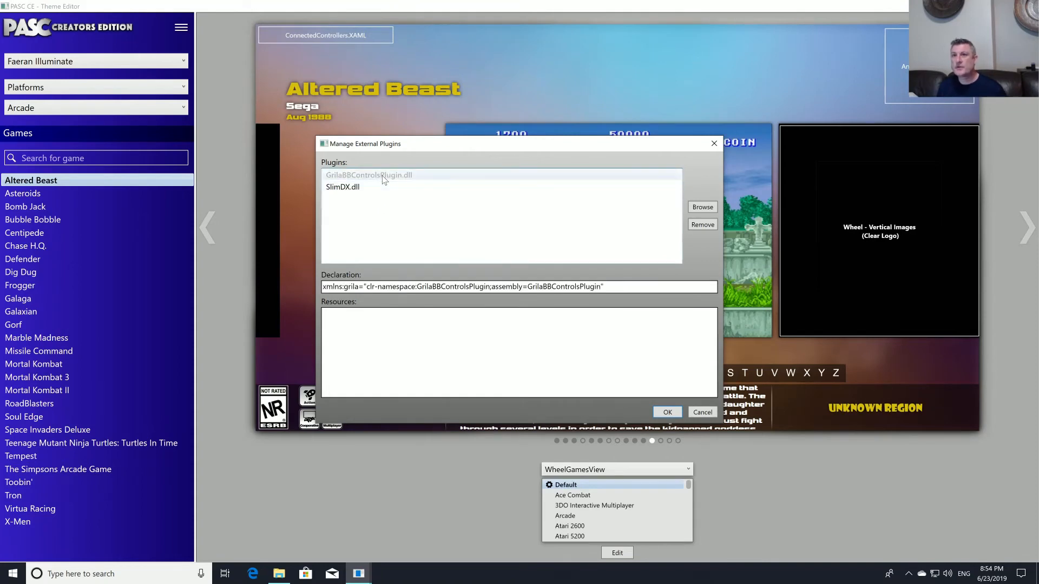
pyautogui.click(381, 188)
pyautogui.click(381, 172)
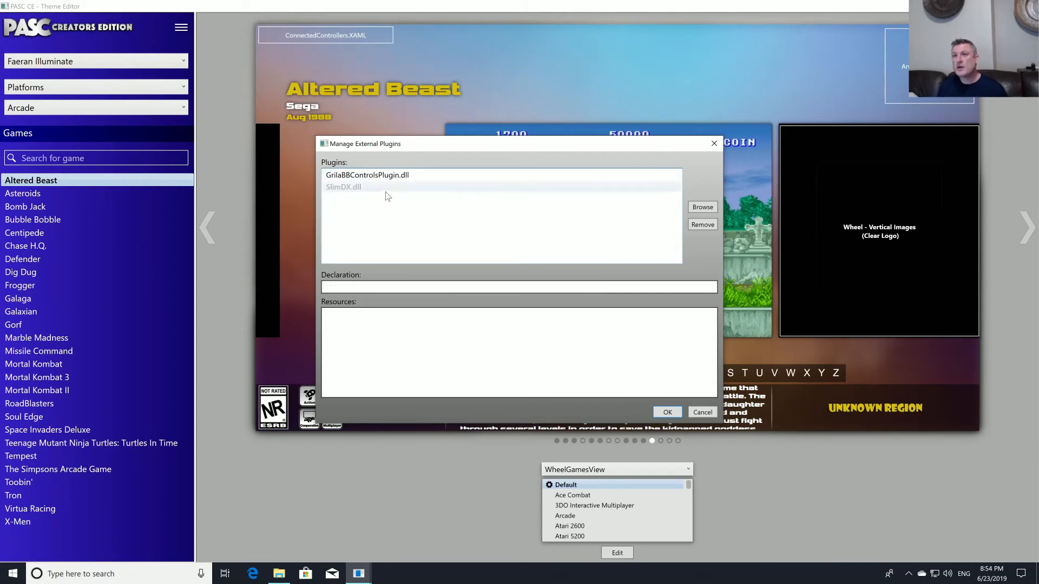
pyautogui.click(385, 188)
pyautogui.click(382, 174)
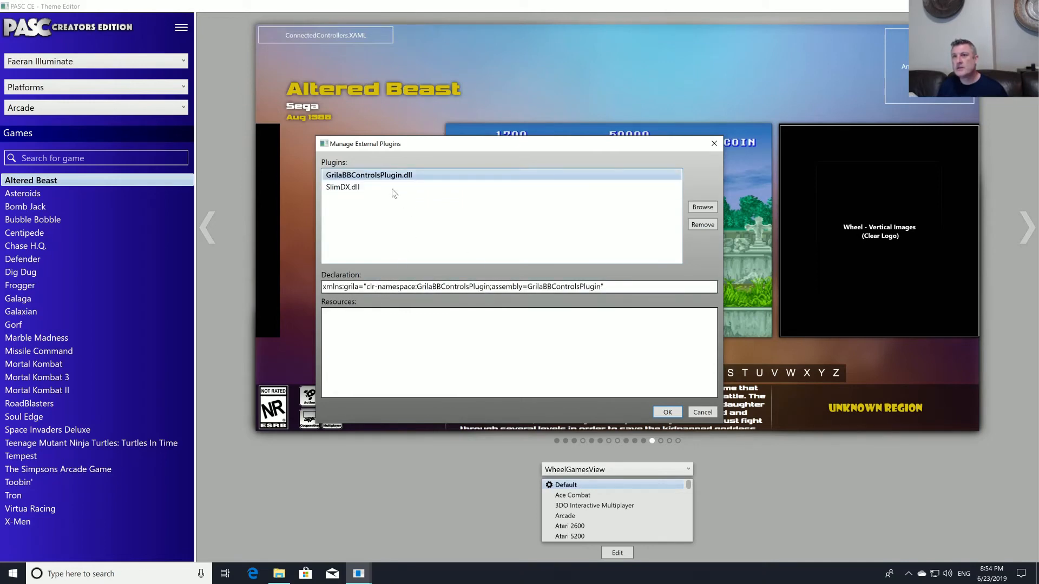
pyautogui.moveTo(605, 286); pyautogui.dragTo(331, 289)
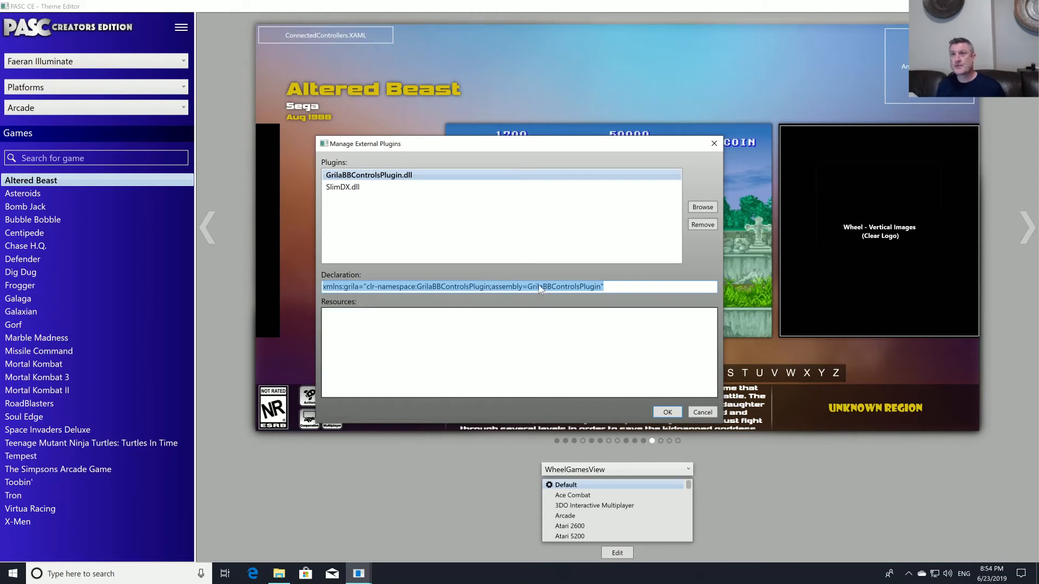
pyautogui.click(355, 189)
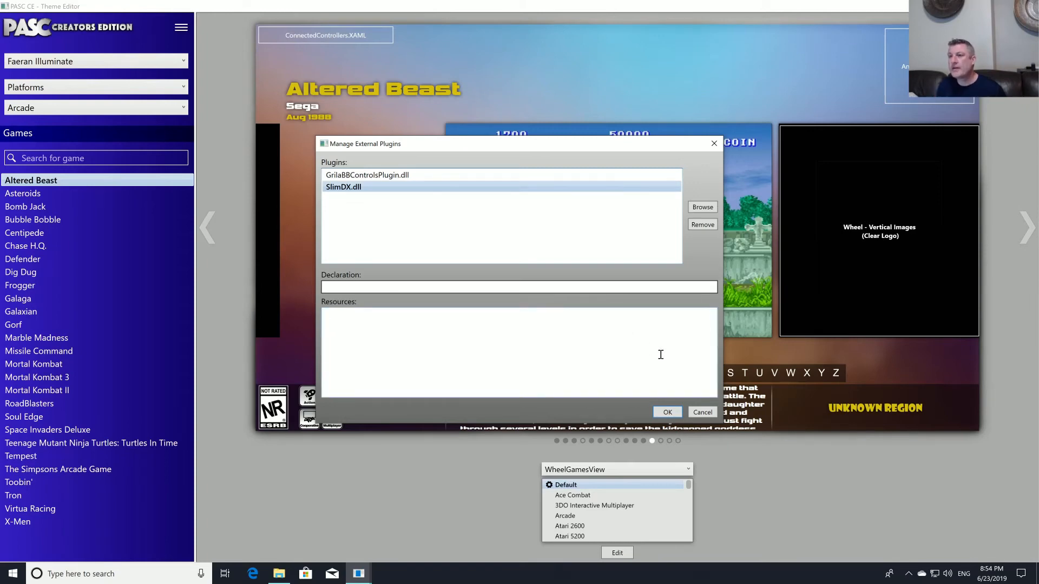
pyautogui.click(669, 413)
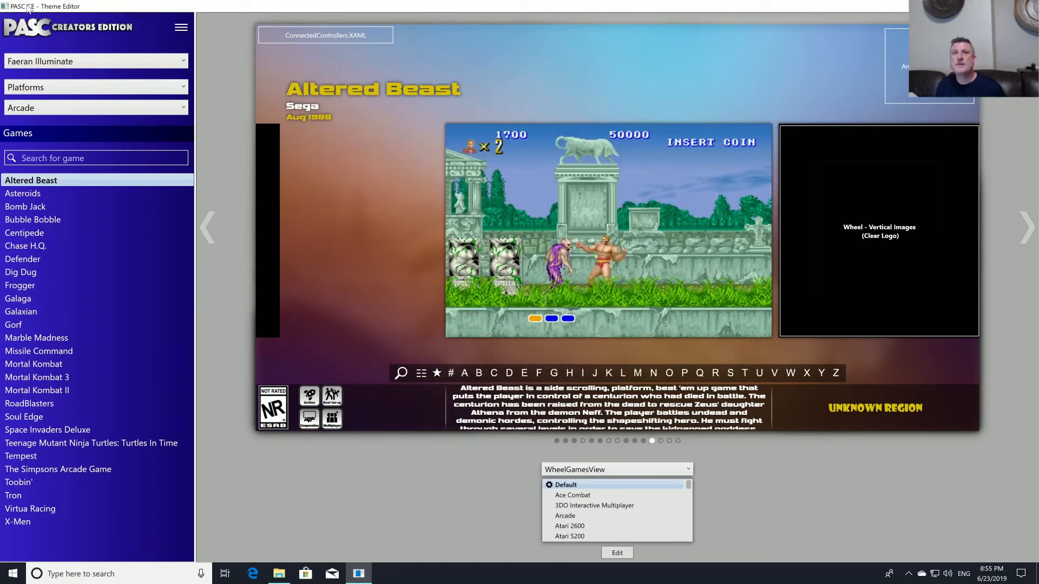
# - Close the theme editor and its folder window, and switch to Big Box to test the published theme
pyautogui.moveTo(28, 8); pyautogui.dragTo(233, 90)
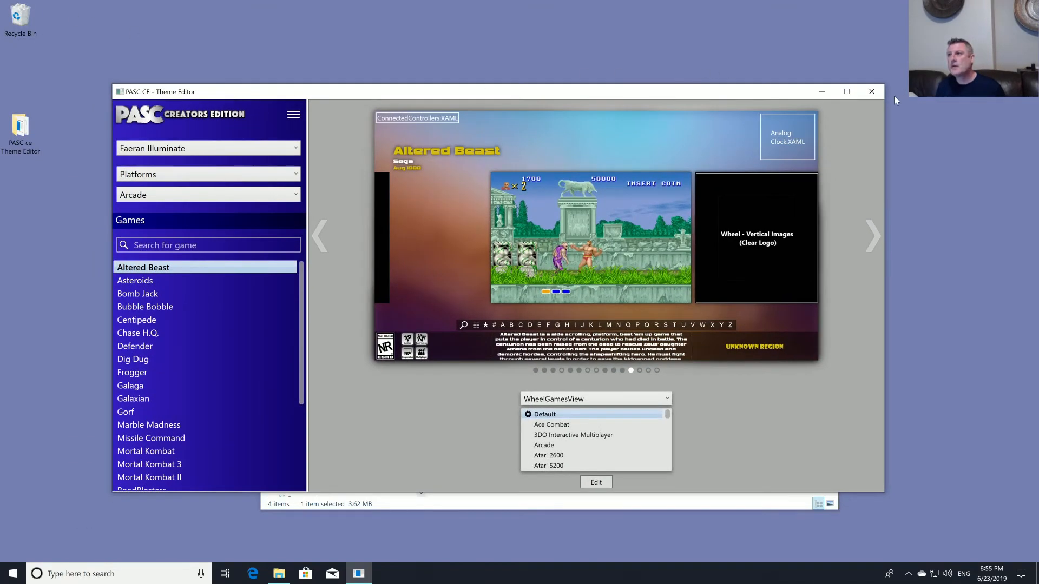
pyautogui.click(872, 92)
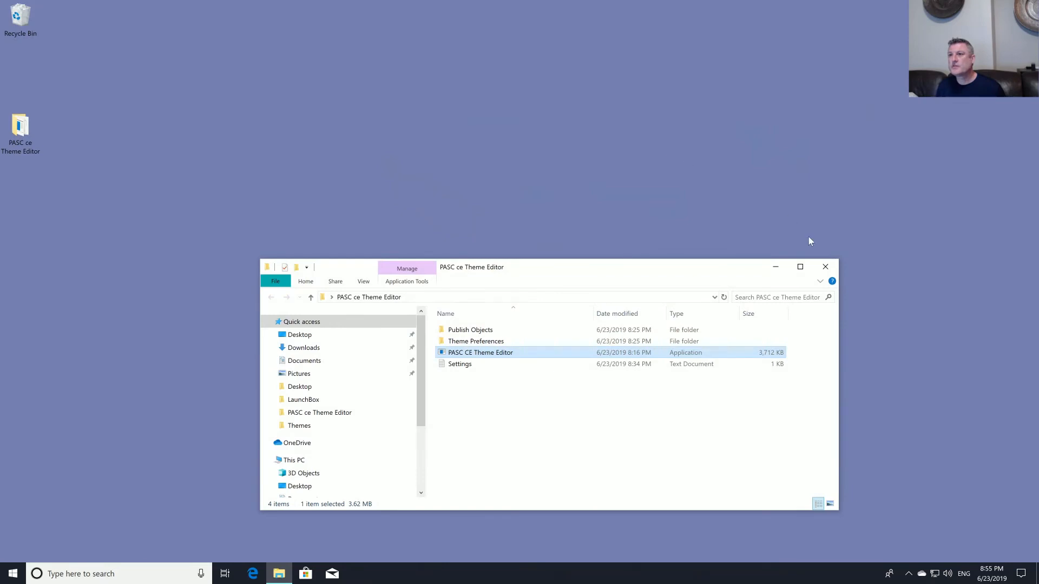
pyautogui.click(826, 266)
pyautogui.press('super')
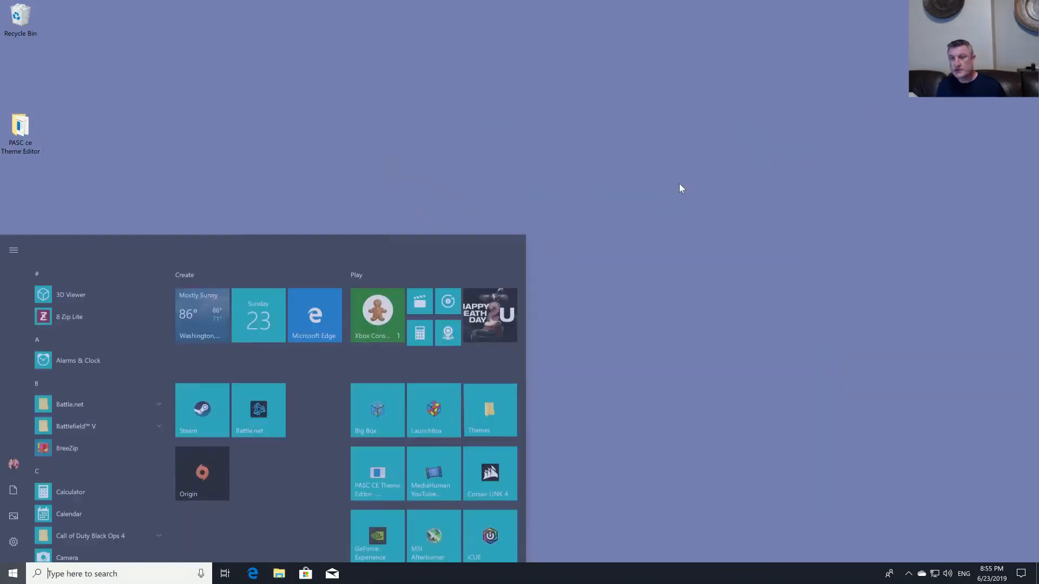
pyautogui.click(385, 355)
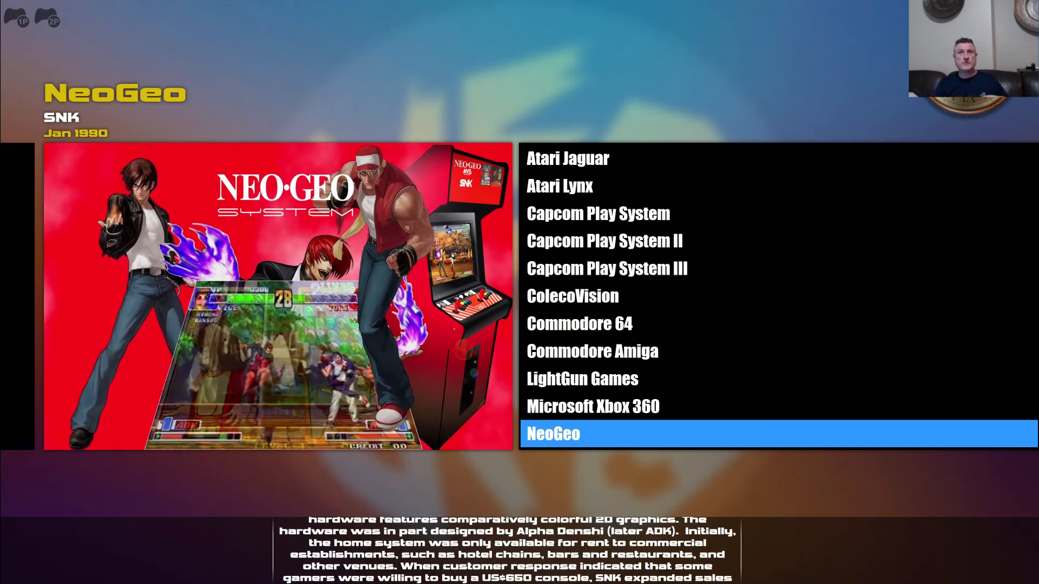
# - Browse down the platform list, go back up to Sony Playstation 2 and open its games
pyautogui.press('pagedown')
pyautogui.press('pagedown')
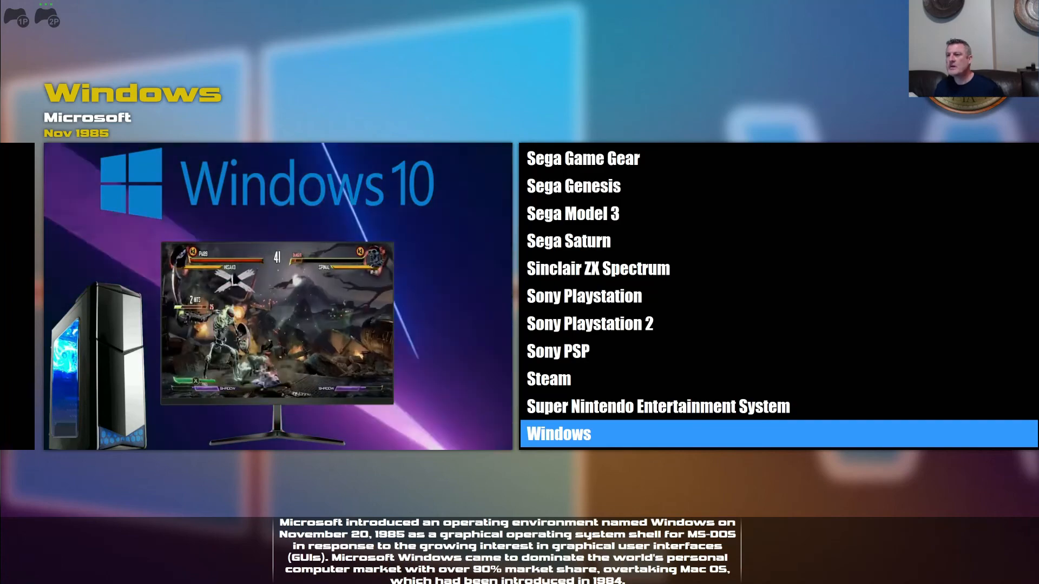
pyautogui.click(659, 406)
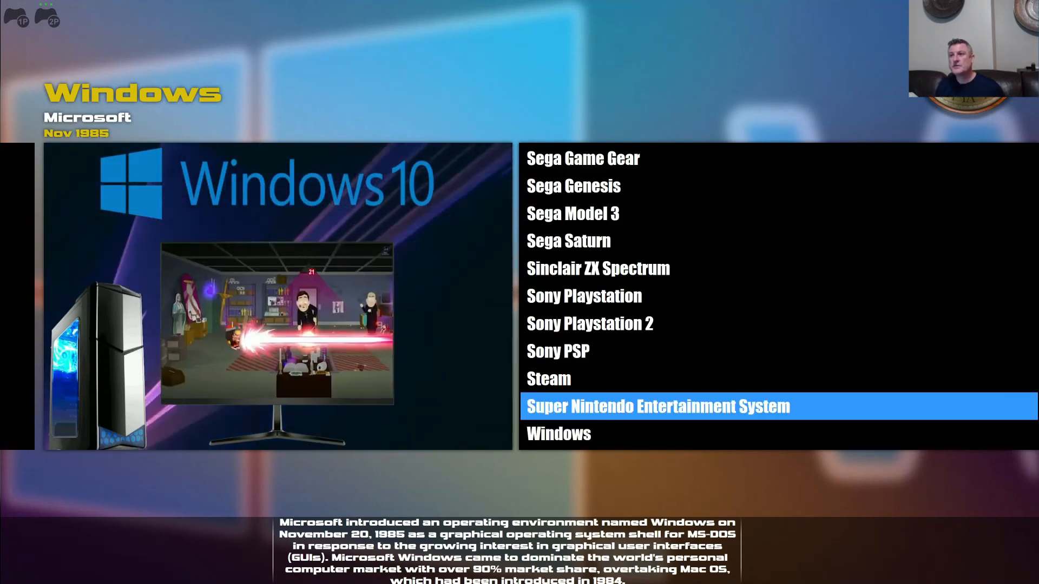
pyautogui.press('Up')
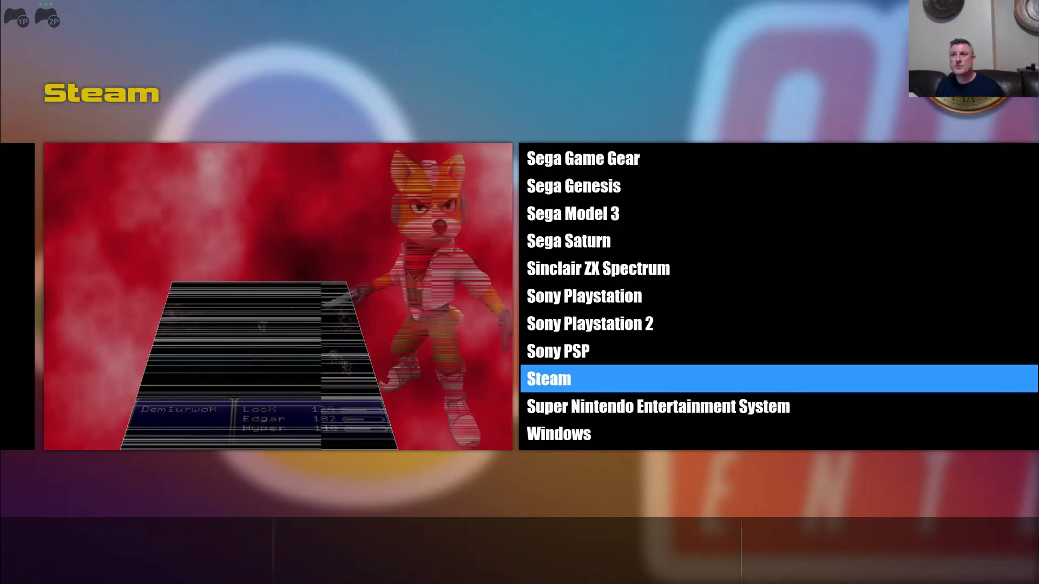
pyautogui.press('Up')
pyautogui.press('Up')
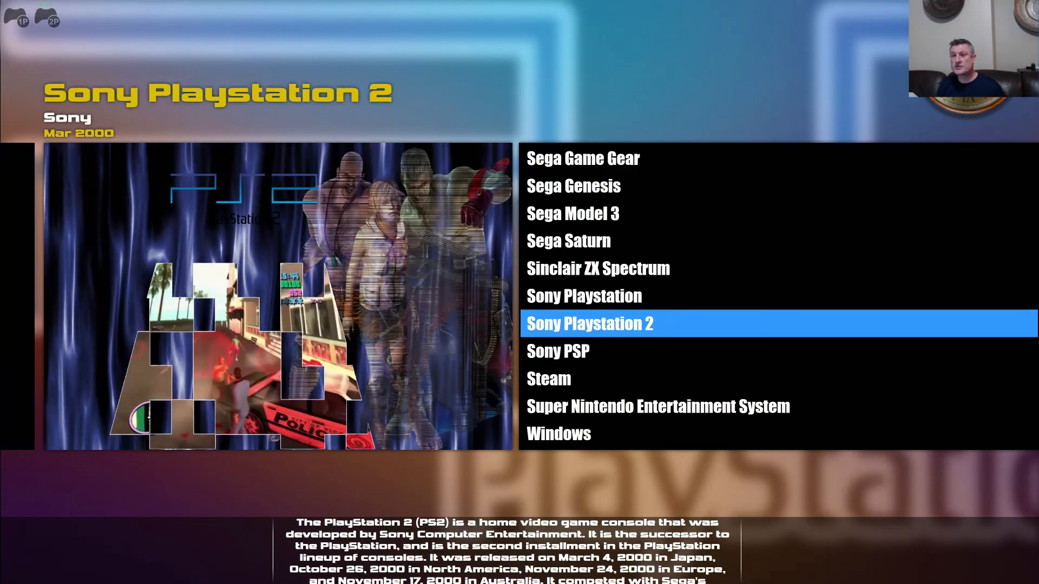
pyautogui.press('Return')
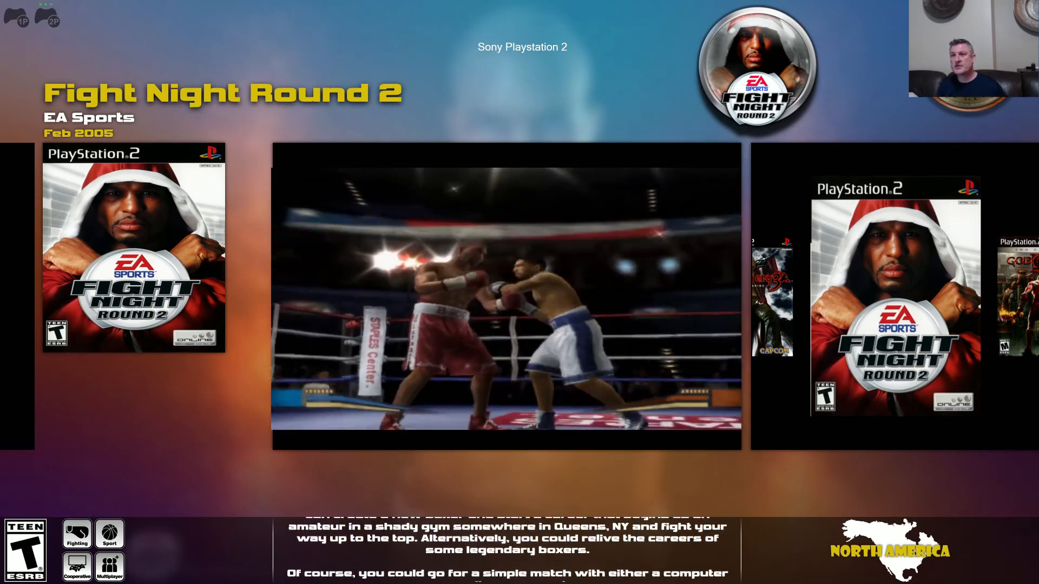
# - Cycle the Sony Playstation 2 games through the box views to the disc cover flow and browse back to Burnout Dominator
pyautogui.press('v')
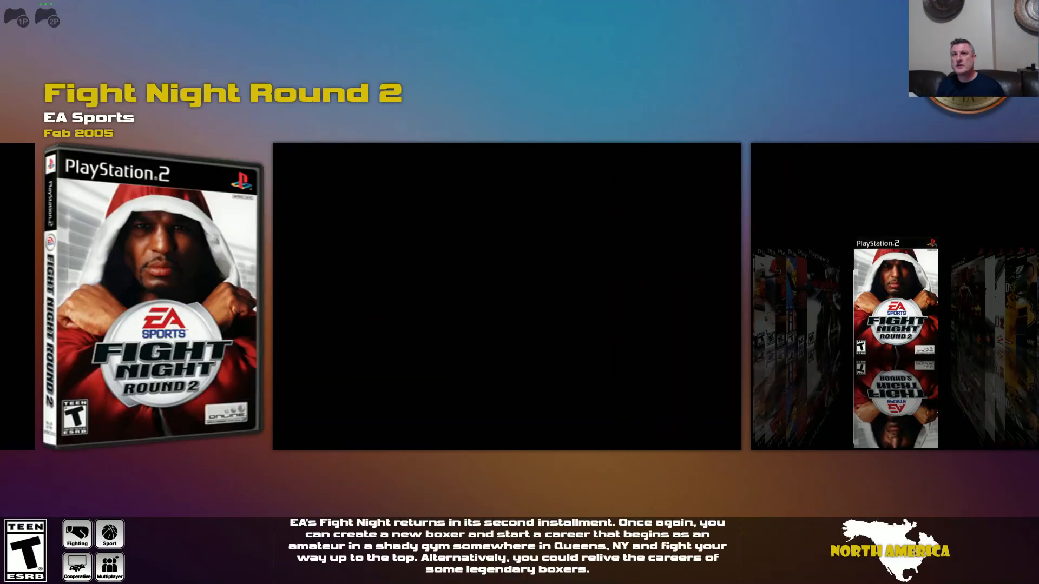
pyautogui.press('v')
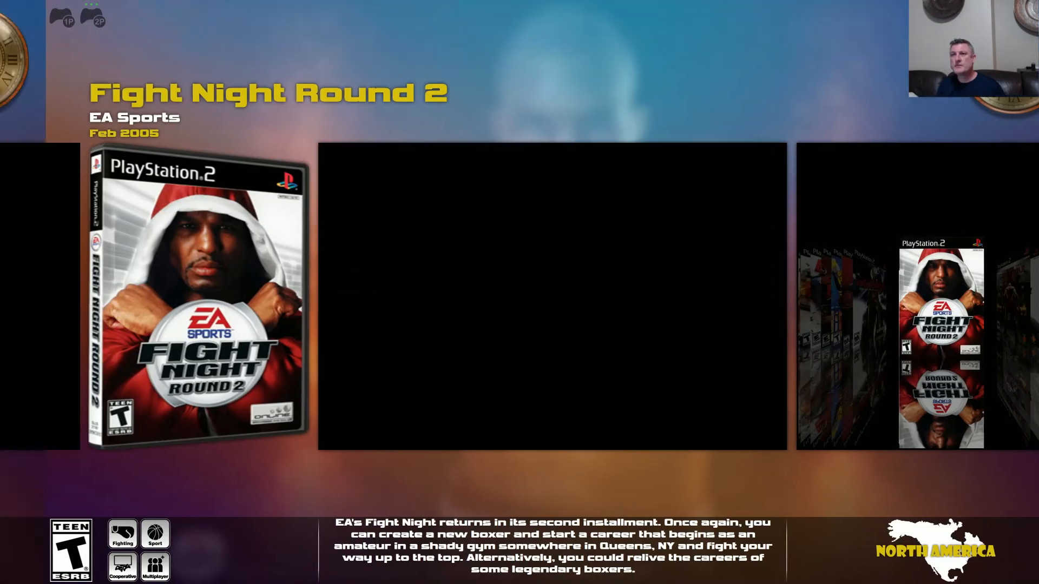
pyautogui.press('v')
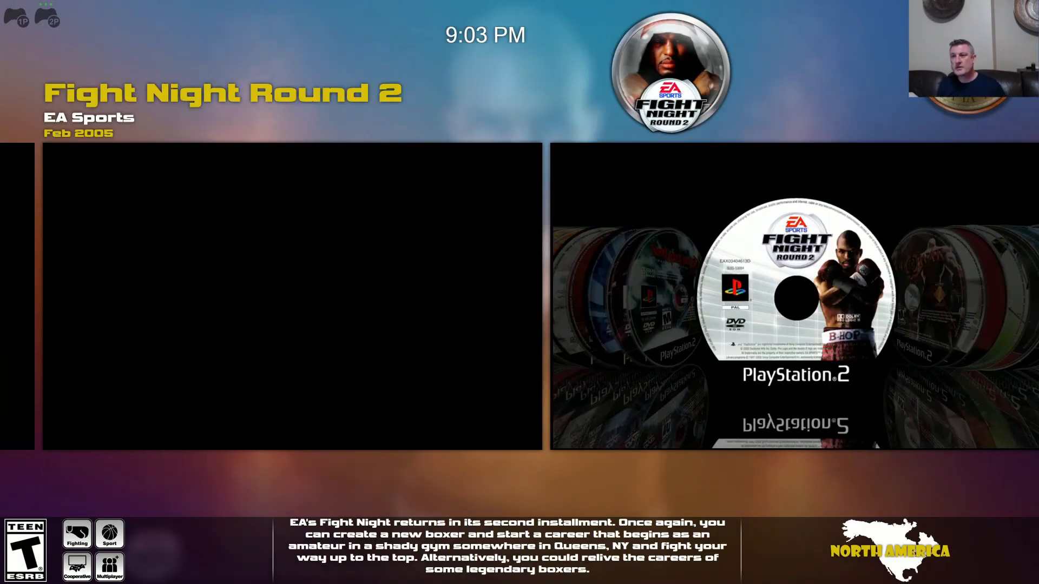
pyautogui.press('Left')
pyautogui.press('Left')
pyautogui.press('Left')
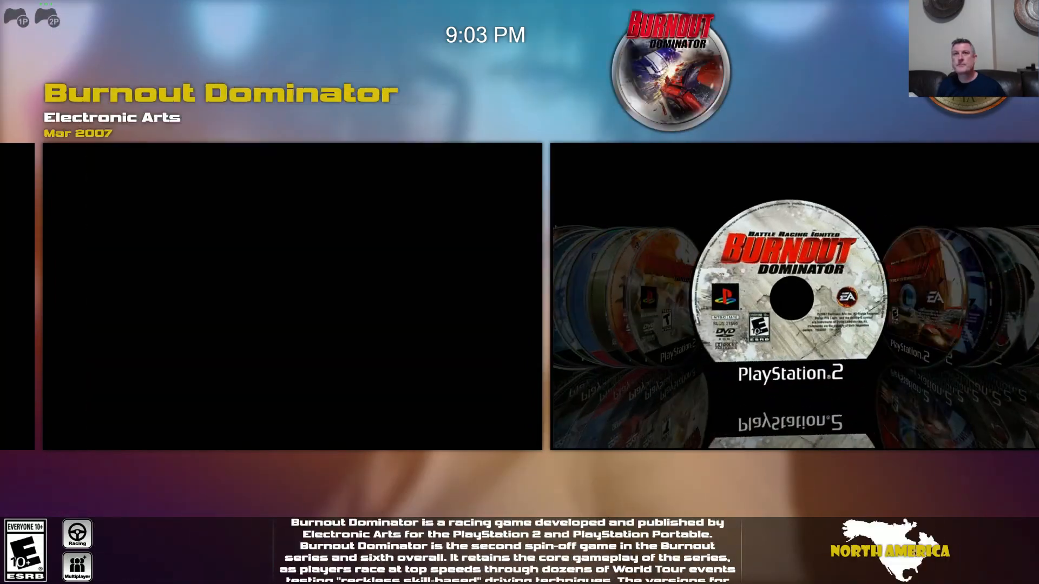
# - Switch to the disc wall view, browse to Ace Combat Zero and Burnout 3: Takedown, and change to the text list view
pyautogui.press('v')
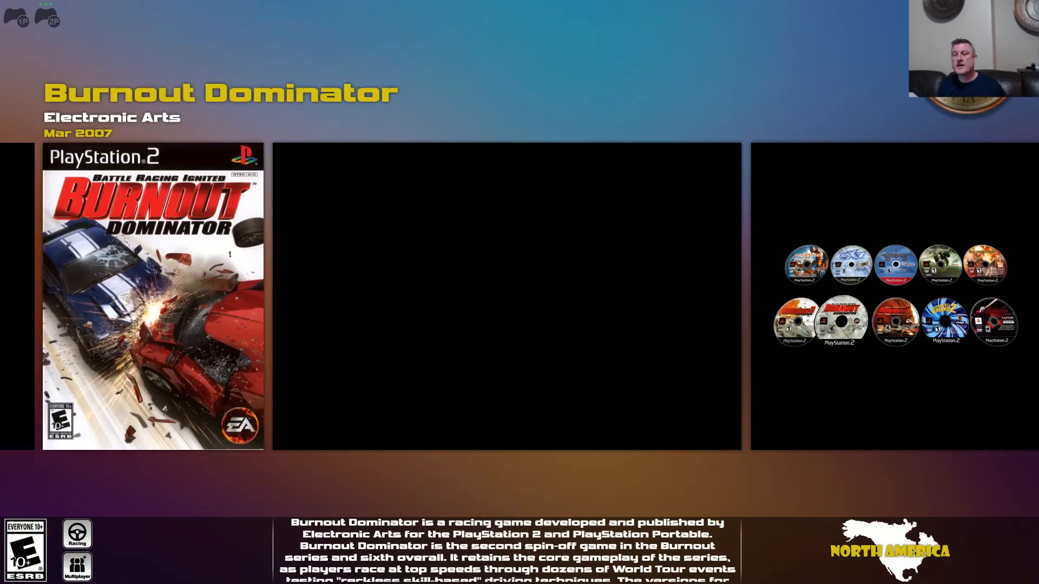
pyautogui.press('Left')
pyautogui.press('Left')
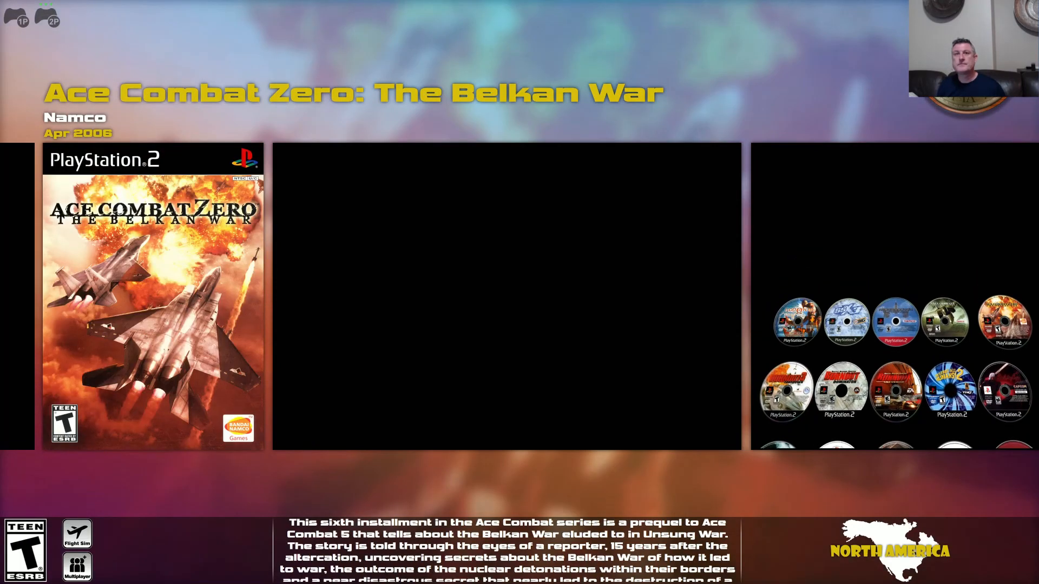
pyautogui.press('Right')
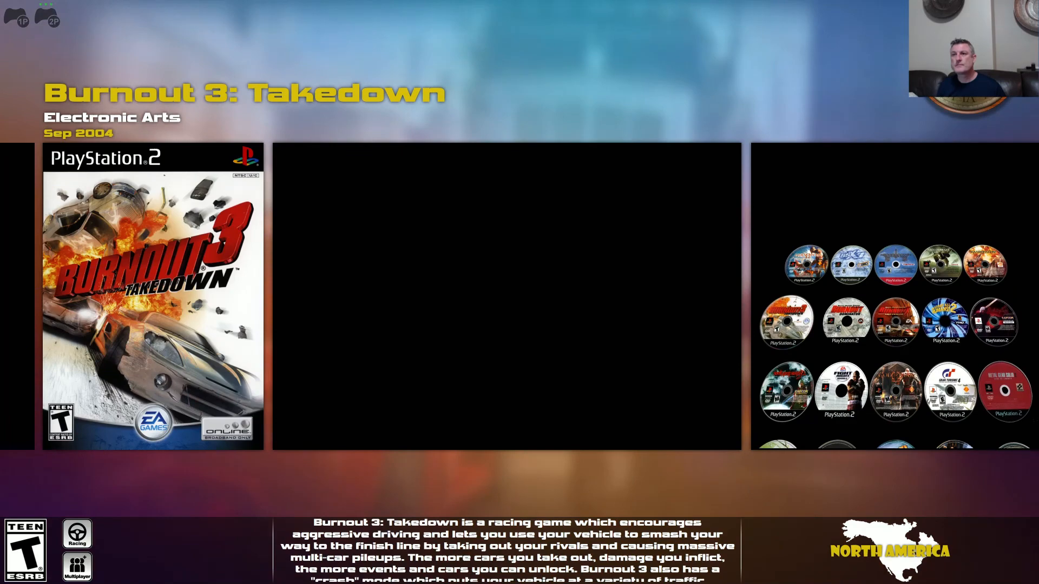
pyautogui.press('v')
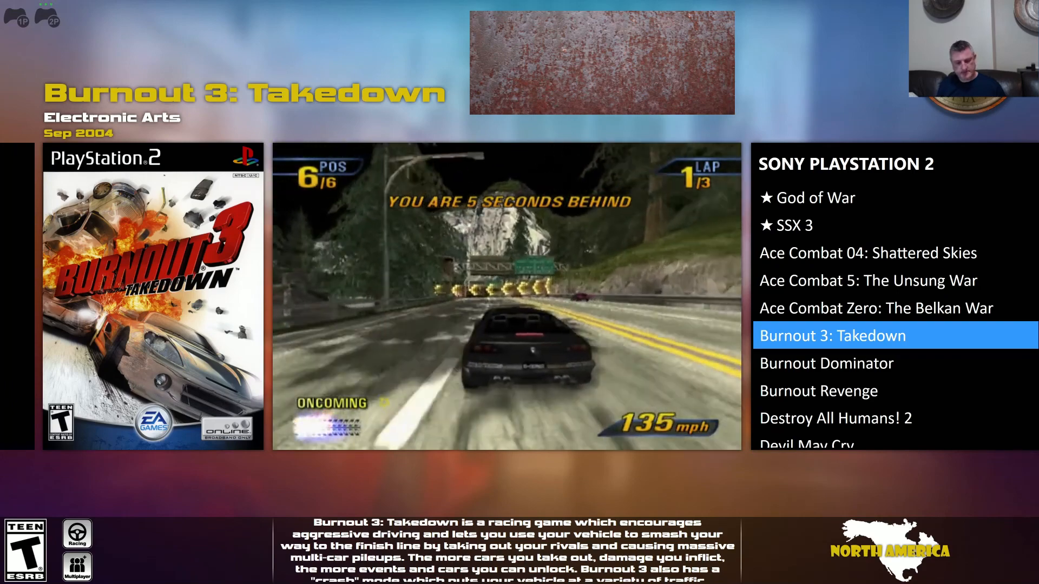
# - Return to the platform list and move the selection up from Sony Playstation 2 to Atari Jaguar
pyautogui.press('Escape')
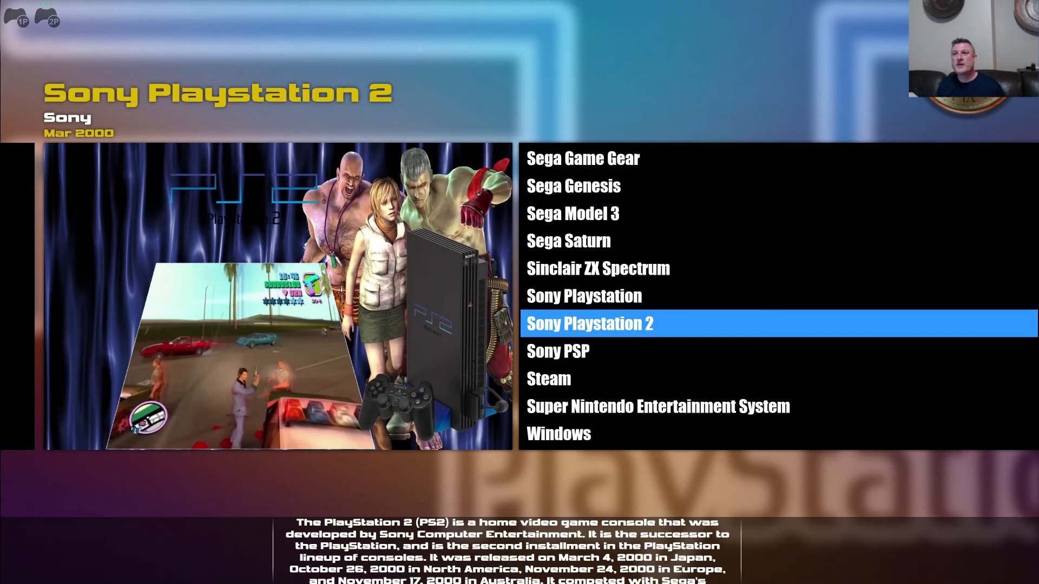
pyautogui.press('Up')
pyautogui.press('Up')
pyautogui.press('Up')
pyautogui.press('Up')
pyautogui.press('Up')
pyautogui.press('Up')
pyautogui.press('Up')
pyautogui.press('Up')
pyautogui.press('Up')
pyautogui.press('Up')
pyautogui.press('Up')
pyautogui.press('Up')
pyautogui.press('Up')
pyautogui.press('Up')
pyautogui.press('Up')
pyautogui.press('Up')
pyautogui.press('Up')
pyautogui.press('Up')
pyautogui.press('Up')
pyautogui.press('Up')
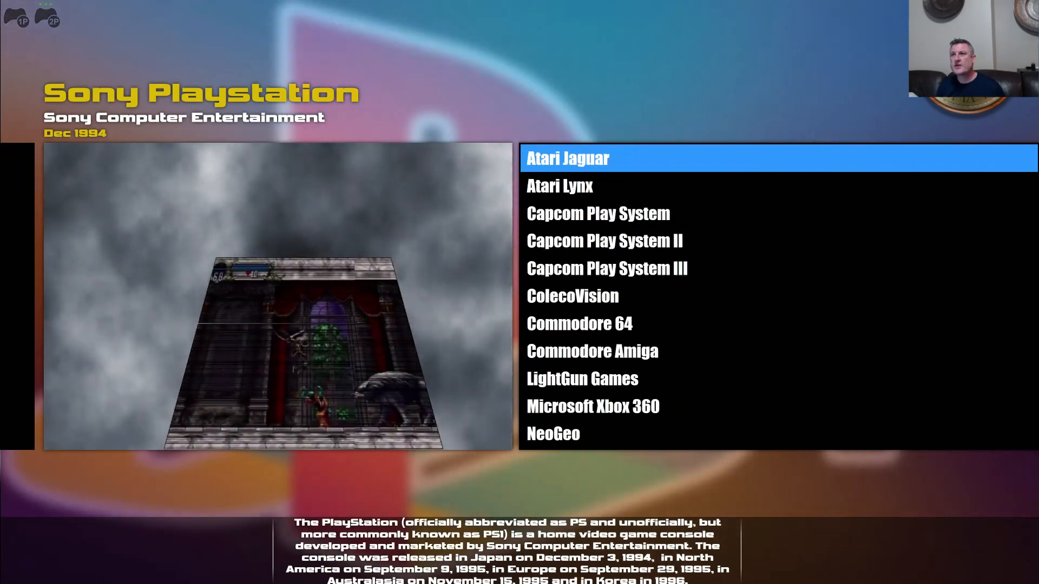
# - Open the 3DO Interactive Multiplayer games from the platform list, go from Space Ace to Space Pirates and return to the platforms
pyautogui.press('Up')
pyautogui.press('Up')
pyautogui.press('Up')
pyautogui.press('Down')
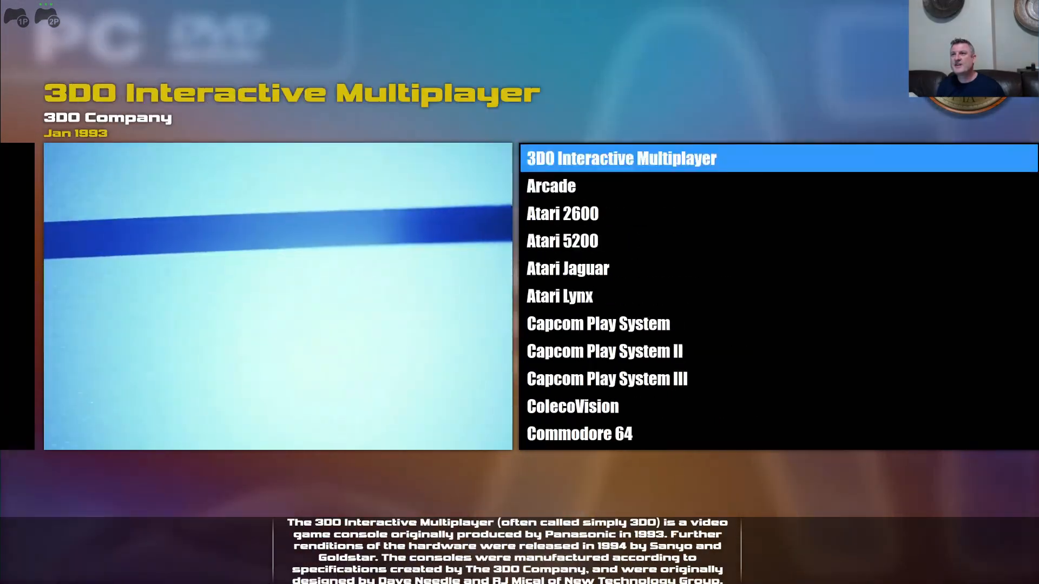
pyautogui.press('Return')
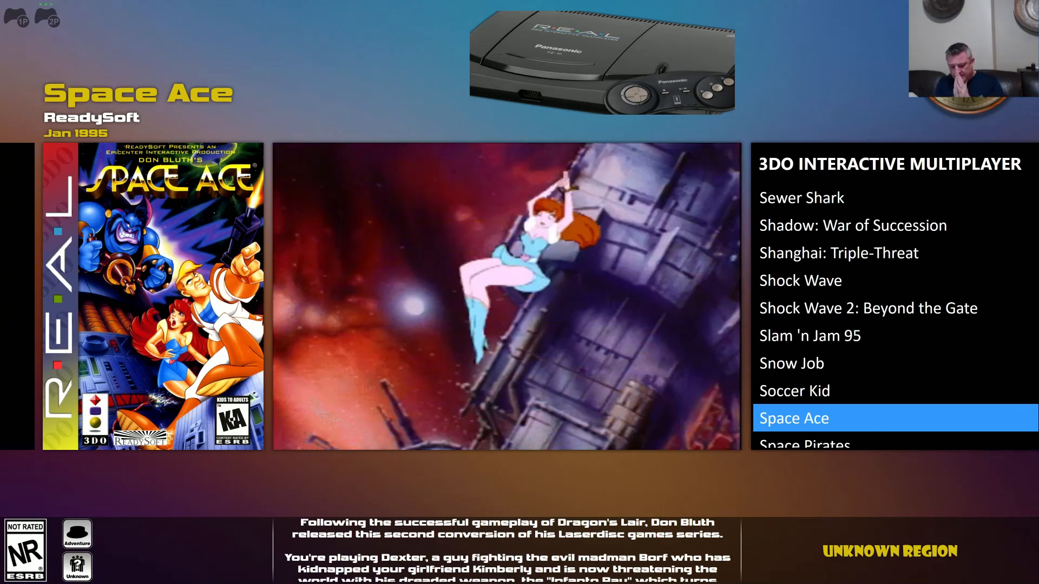
pyautogui.press('Down')
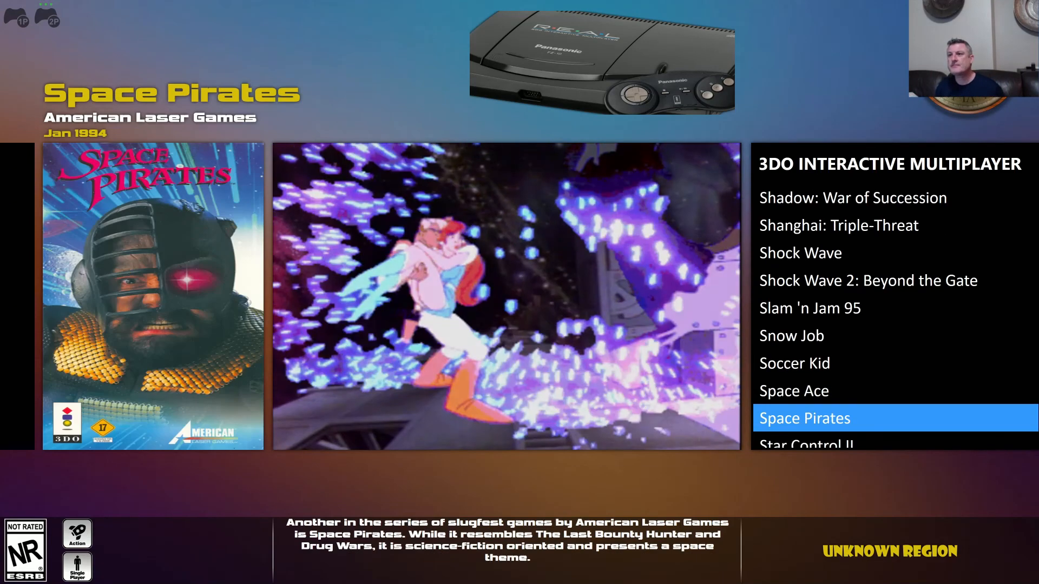
pyautogui.press('Escape')
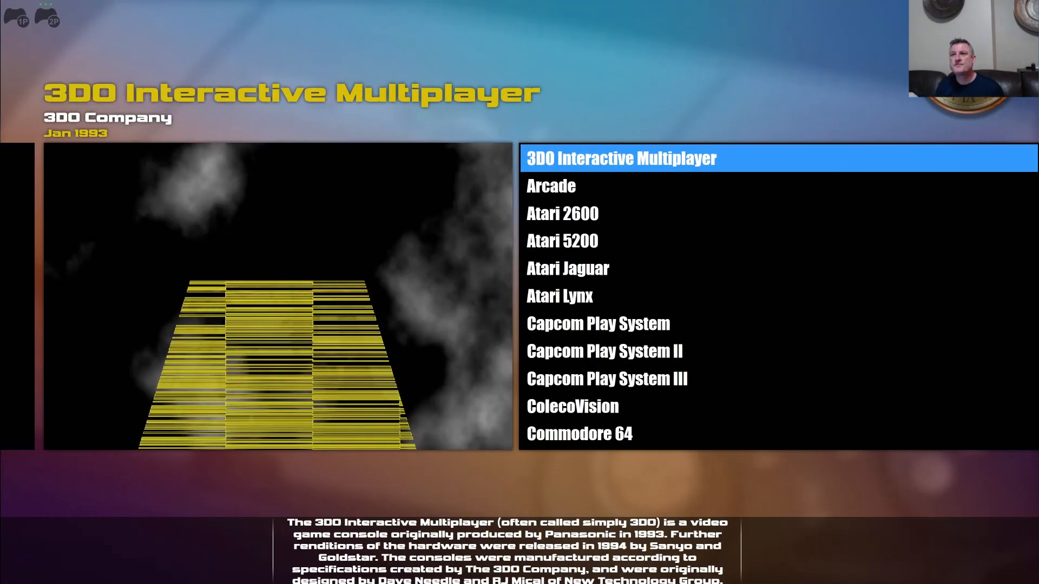
# - Open the Arcade platform's games, browse up from Soul Edge to Gorf and return to the platform list
pyautogui.press('Down')
pyautogui.press('Return')
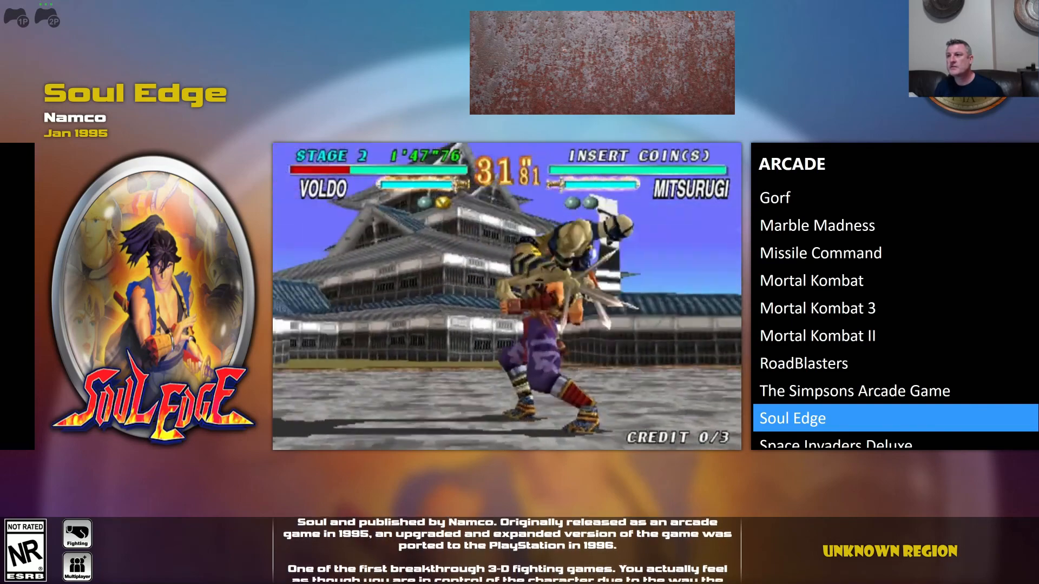
pyautogui.press('Up')
pyautogui.press('Up')
pyautogui.press('Up')
pyautogui.press('Up')
pyautogui.press('Up')
pyautogui.press('Up')
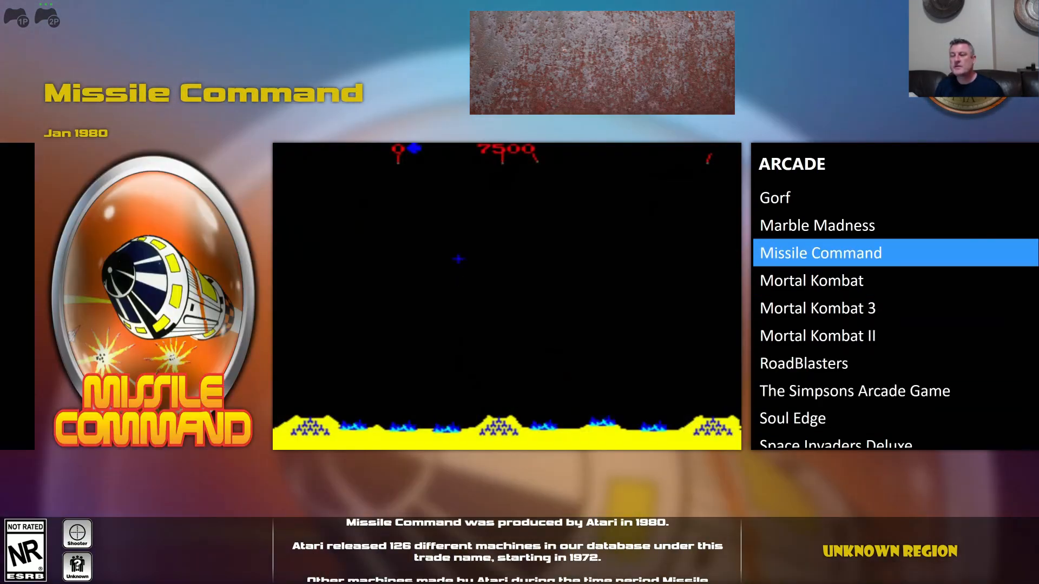
pyautogui.press('Up')
pyautogui.press('Up')
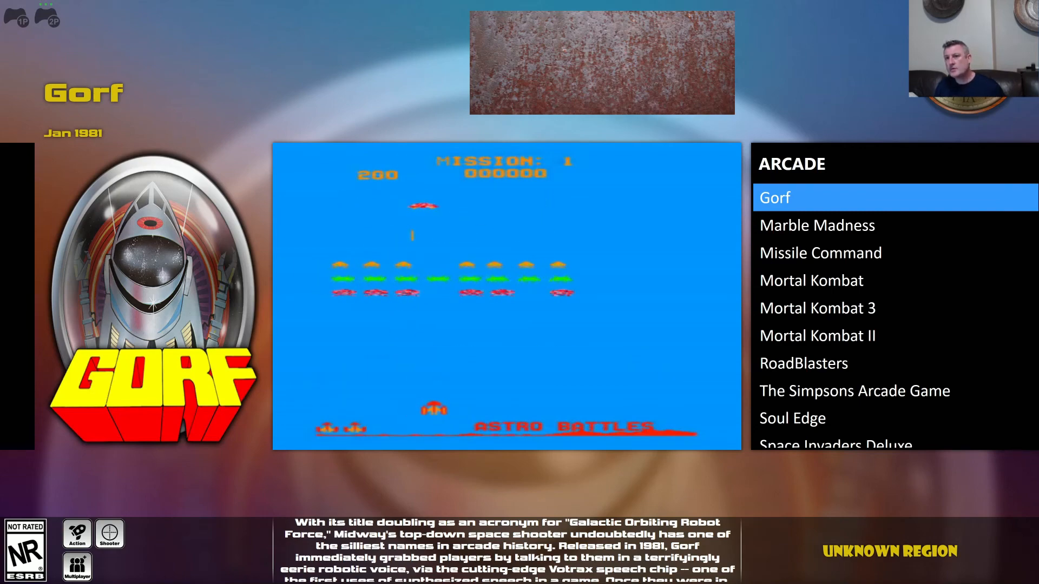
pyautogui.press('Escape')
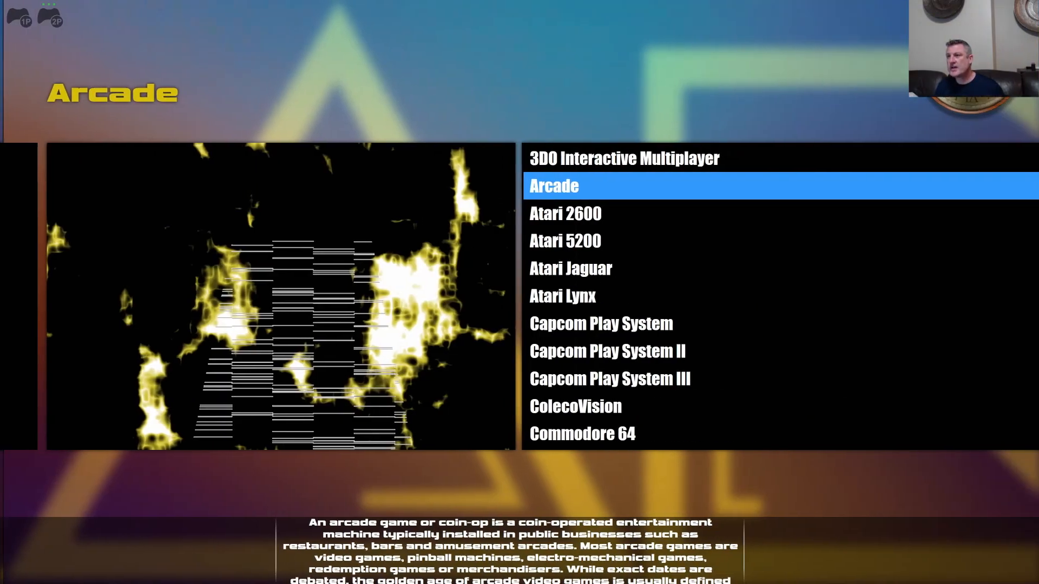
# - Browse the platforms from Atari 2600 down to Commodore 64 and go back up to Capcom Play System III
pyautogui.press('Down')
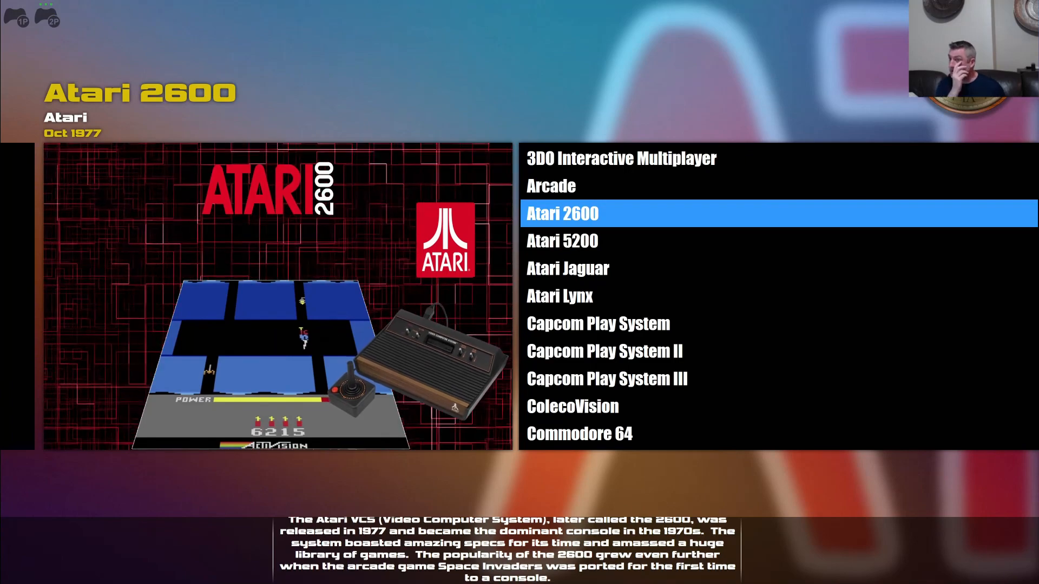
pyautogui.press('Down')
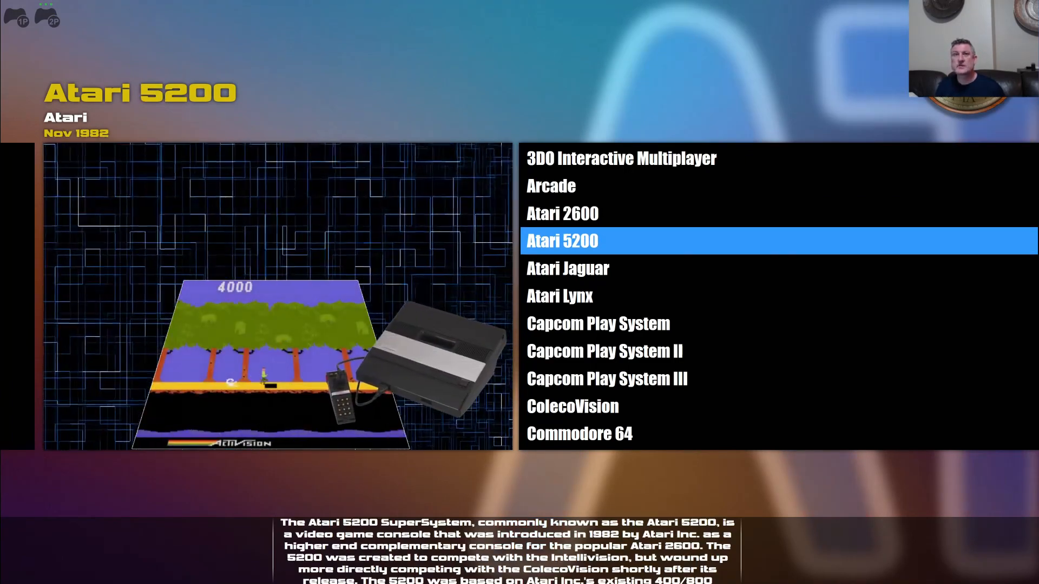
pyautogui.press('Down')
pyautogui.press('Down')
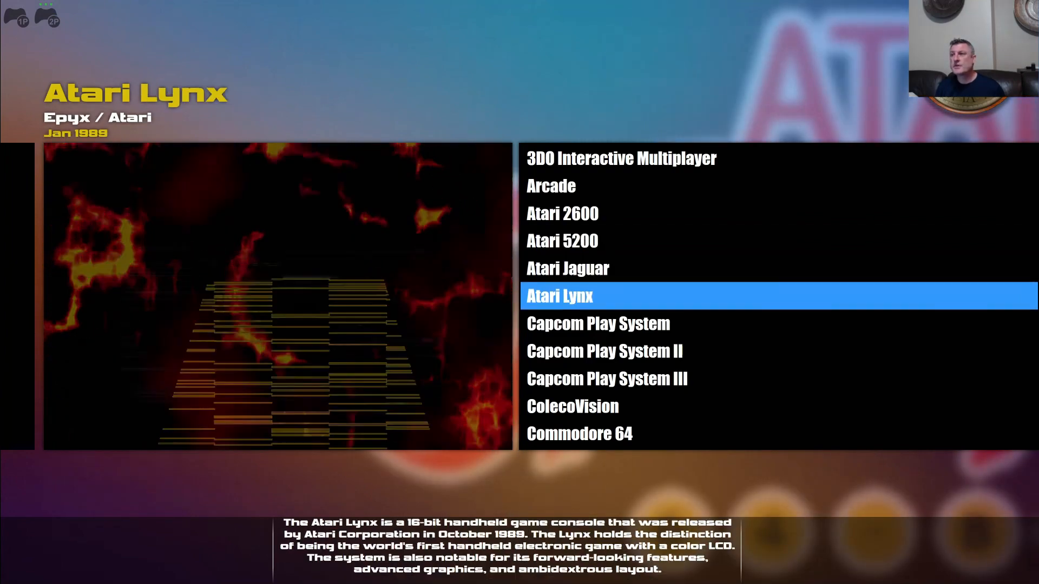
pyautogui.press('Down')
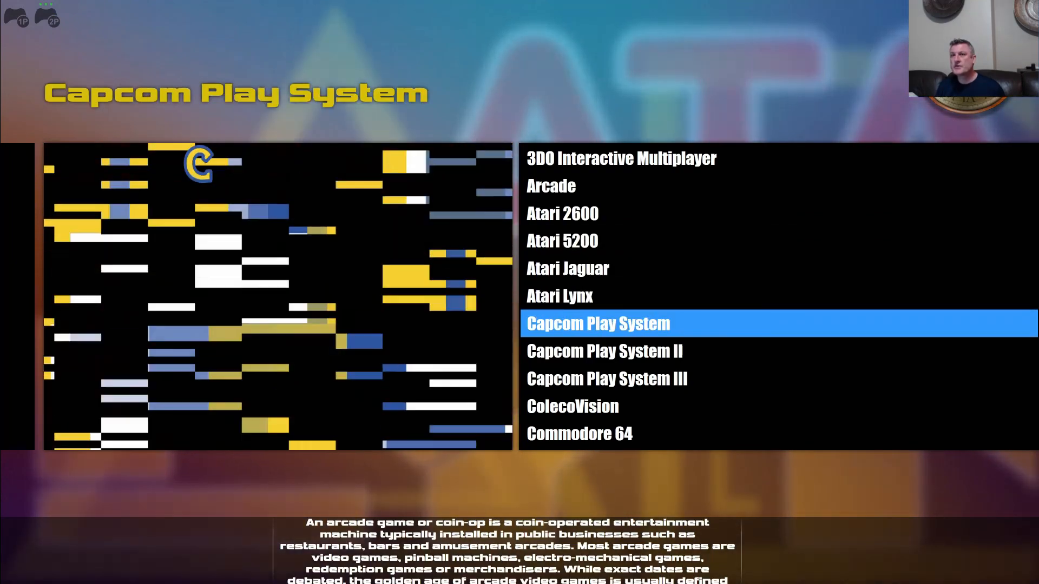
pyautogui.press('Down')
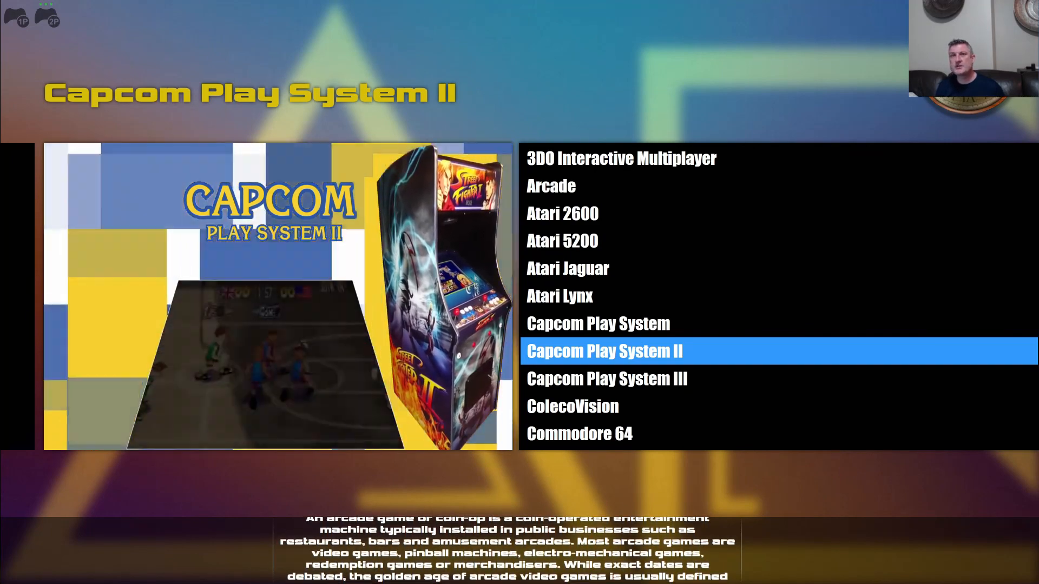
pyautogui.press('Down')
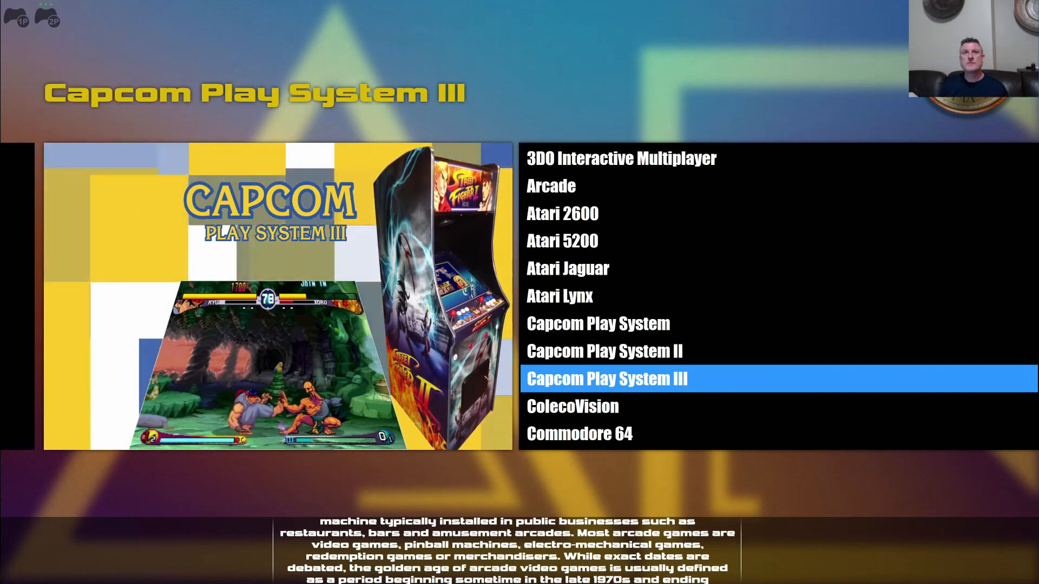
pyautogui.press('Down')
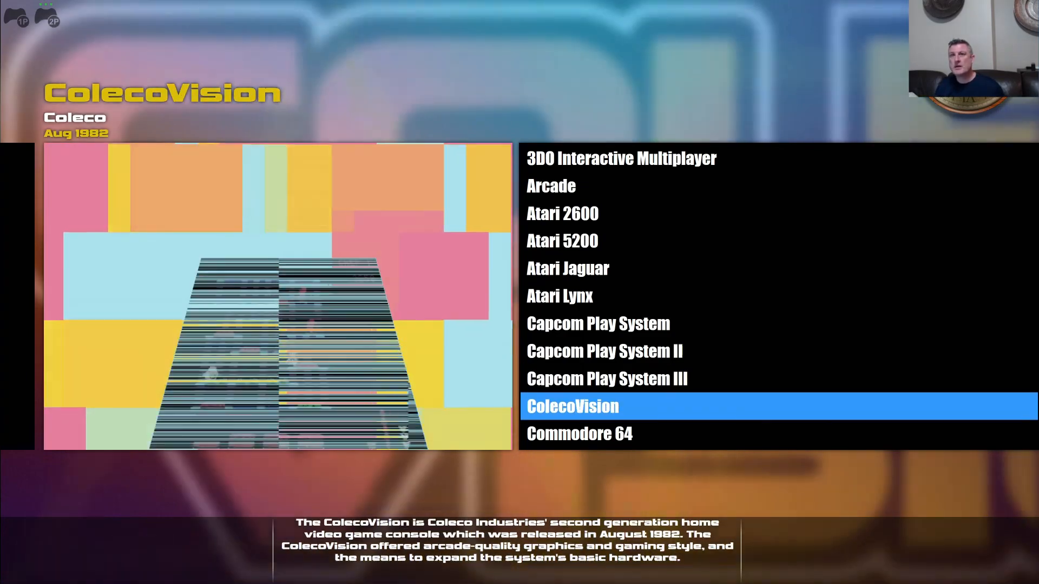
pyautogui.press('Down')
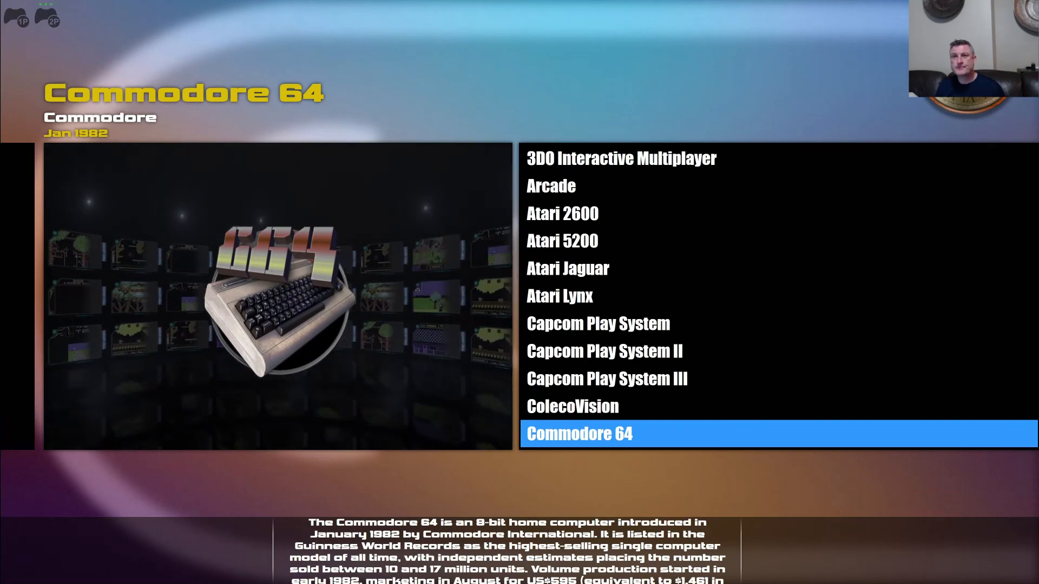
pyautogui.press('Up')
pyautogui.press('Up')
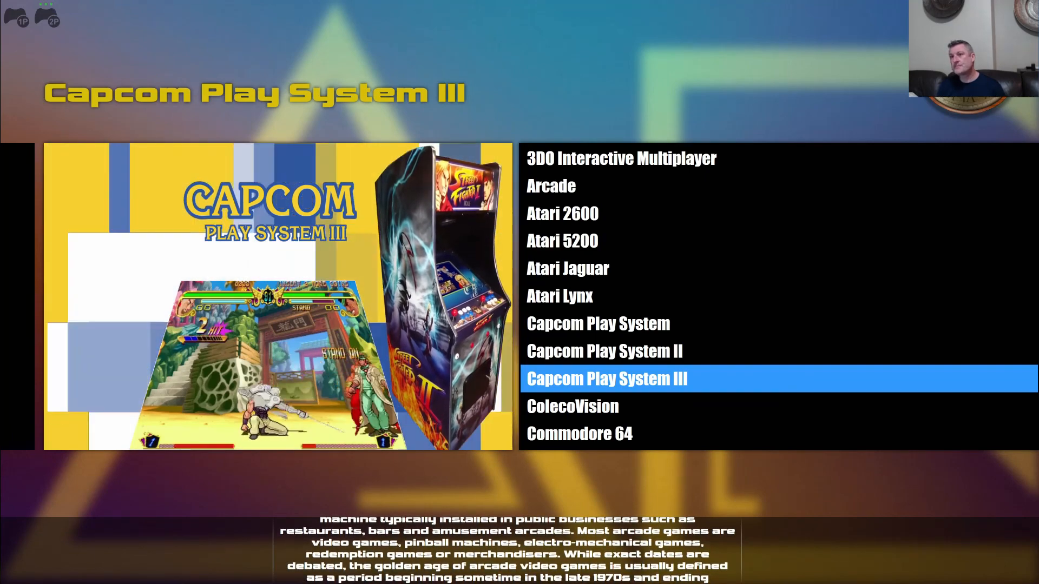
# - Leave the platform list for the main menu and move the selection to Exit
pyautogui.press('Escape')
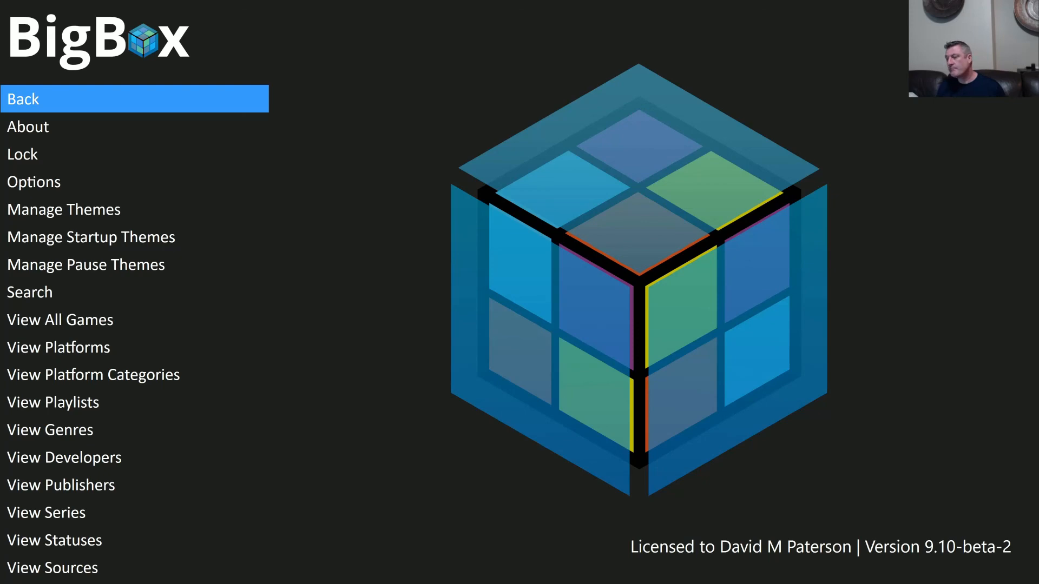
pyautogui.press('Up')
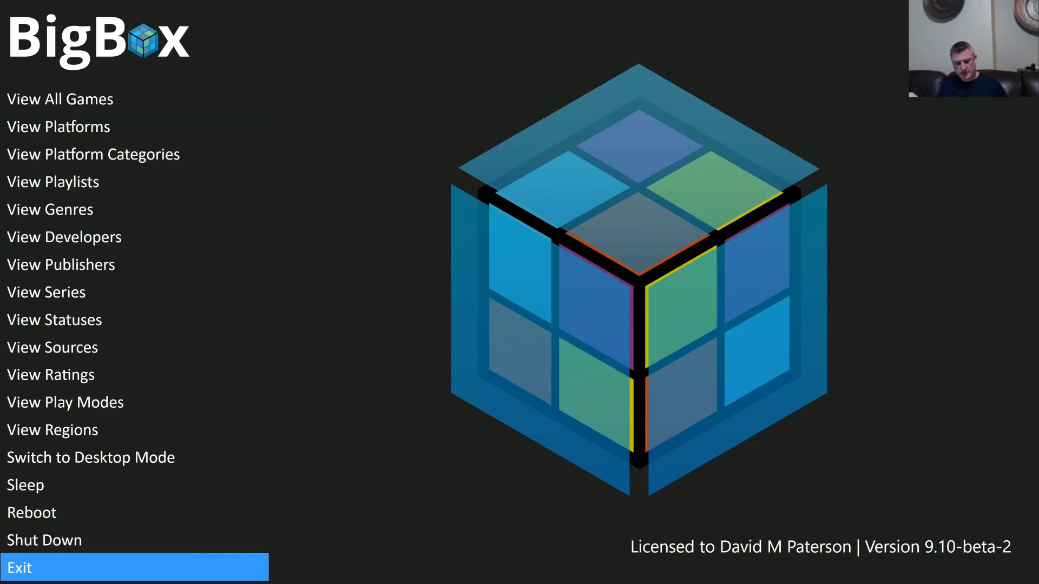
pyautogui.hotkey('alt', 'z')
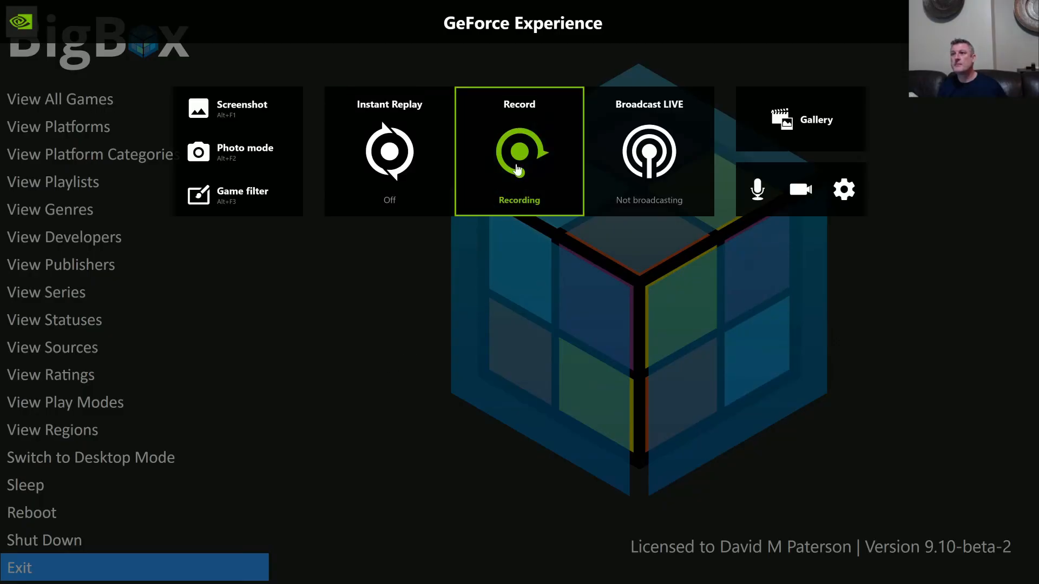